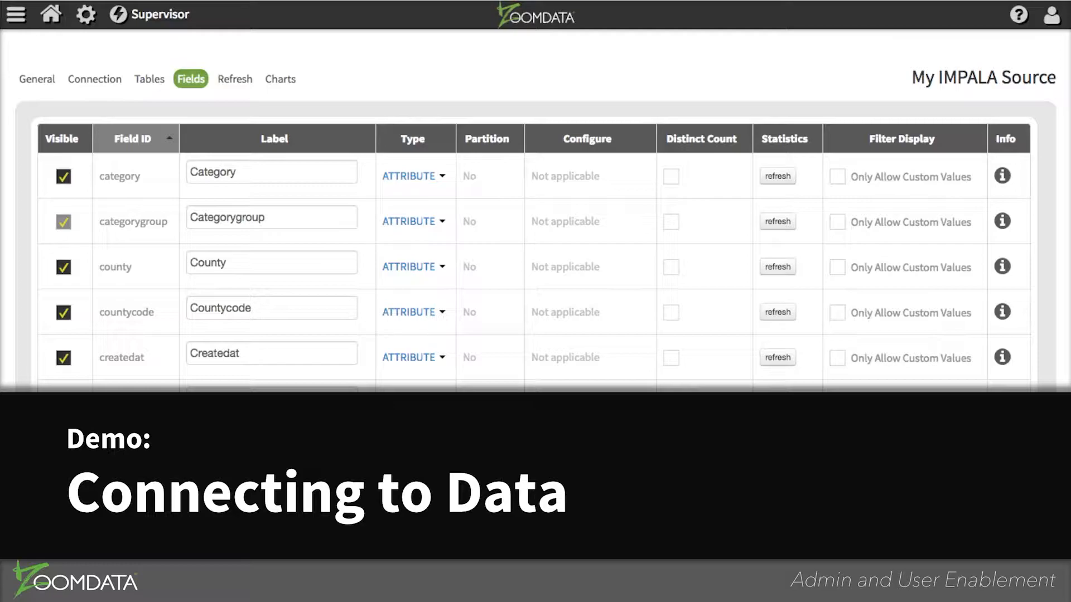
Leave the slide show, switch to the browser, log in to Zoomdata and open the data sources administration page
key(Escape)
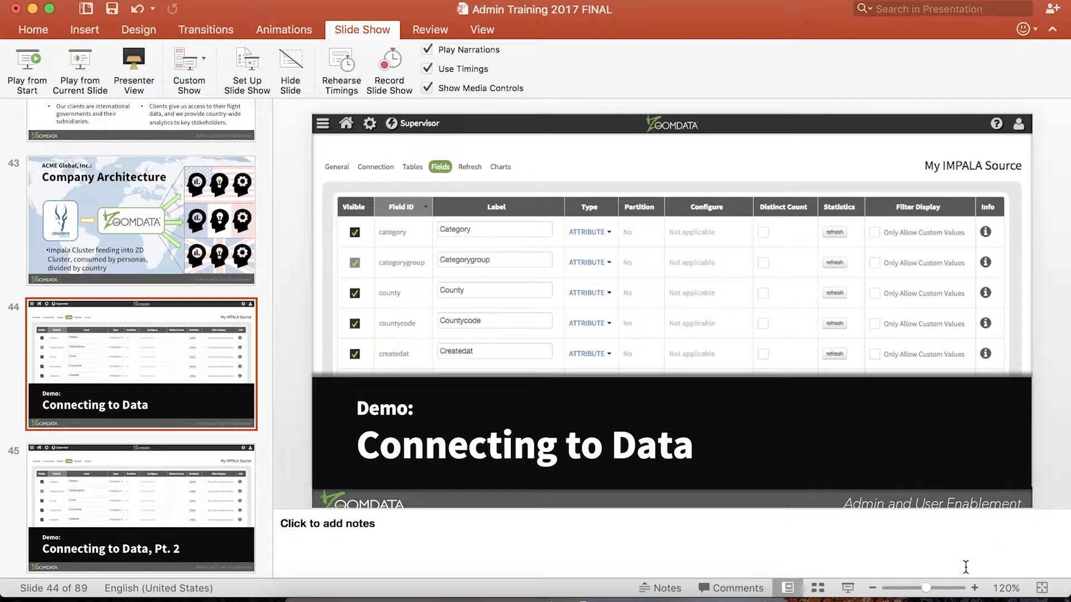
click(456, 595)
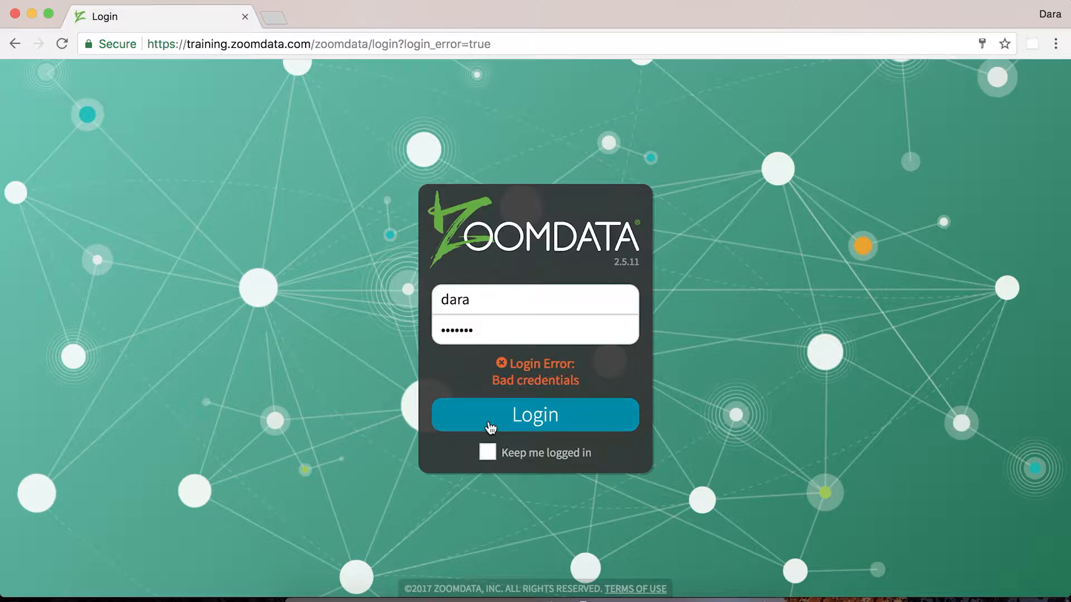
click(489, 427)
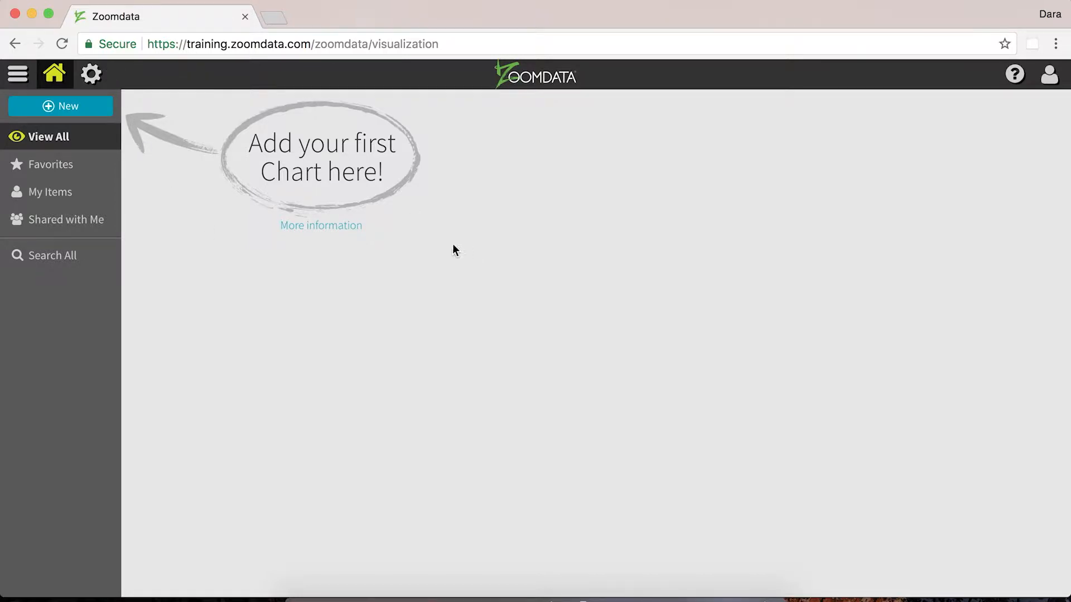
click(90, 71)
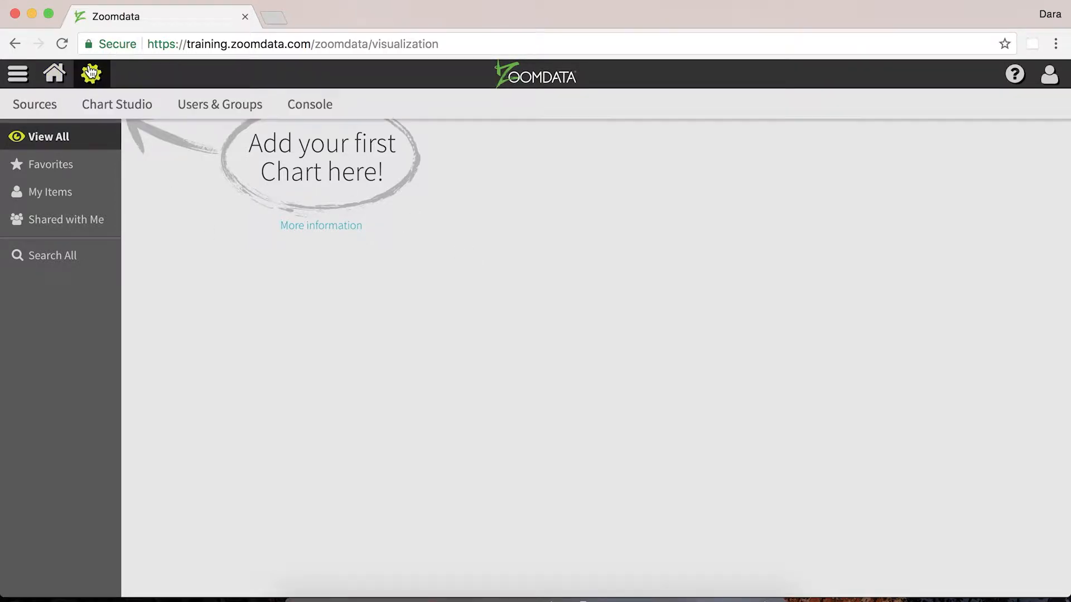
click(48, 104)
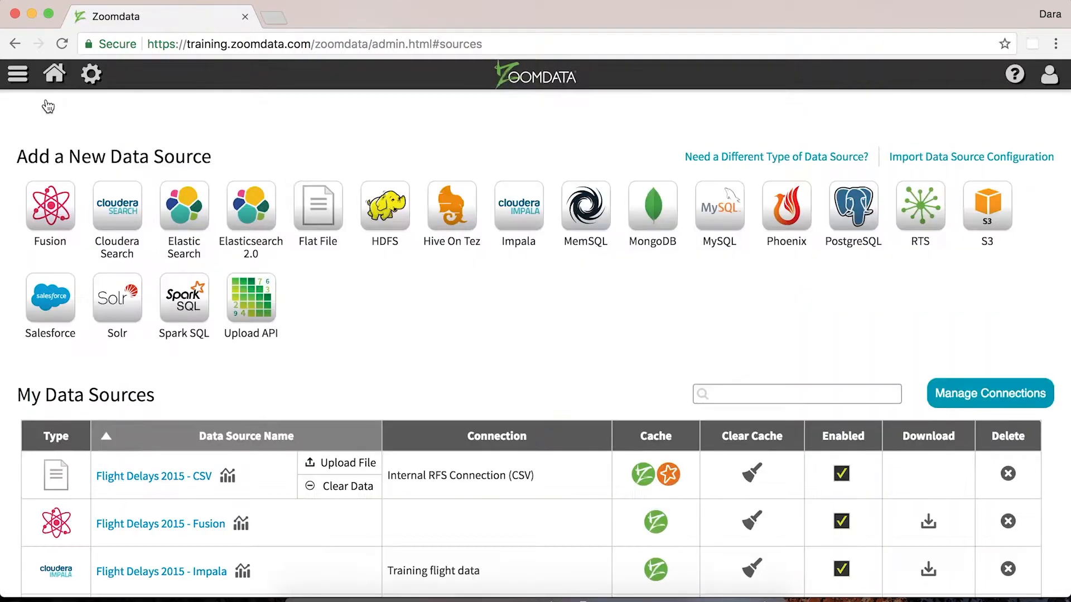
View the existing data sources in the navigation list and close the list
click(22, 78)
click(157, 161)
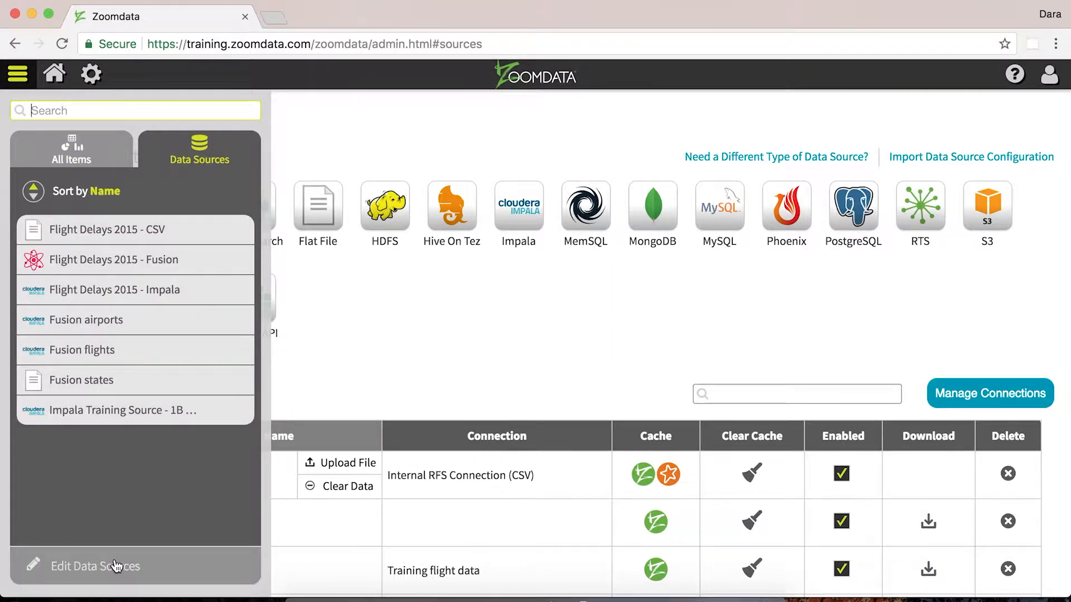
click(465, 371)
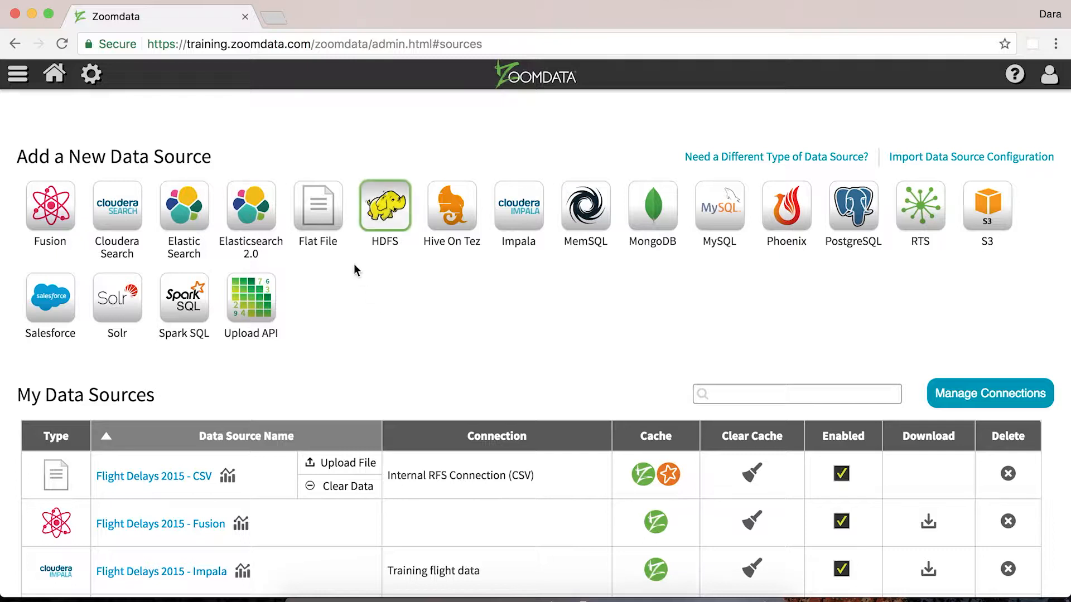
Start a new Flat File data source named FAA Flight Delays CSV and continue to its file path settings
click(302, 210)
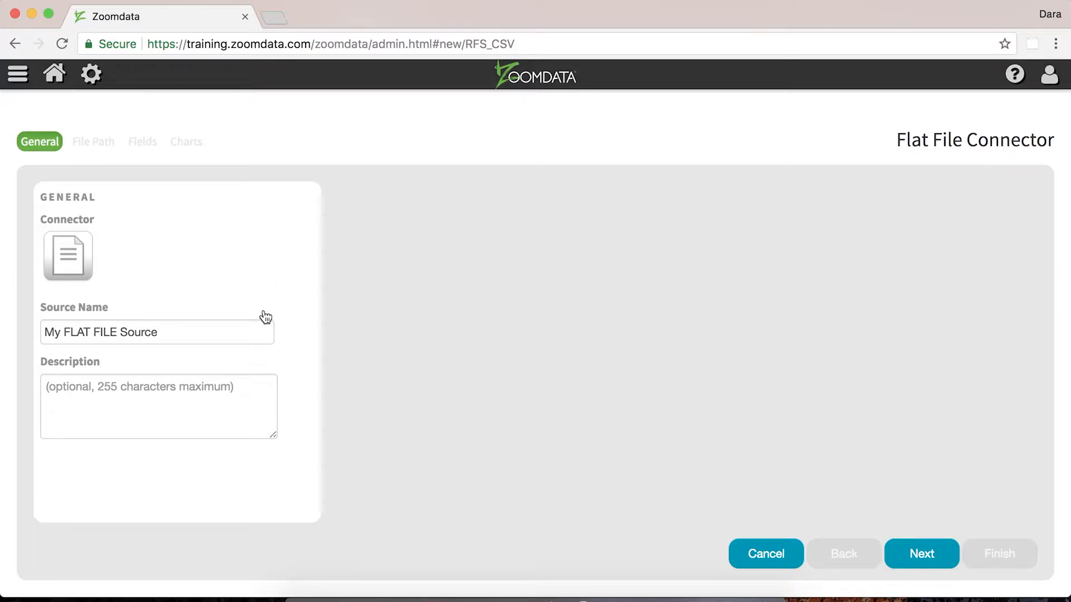
triple_click(196, 337)
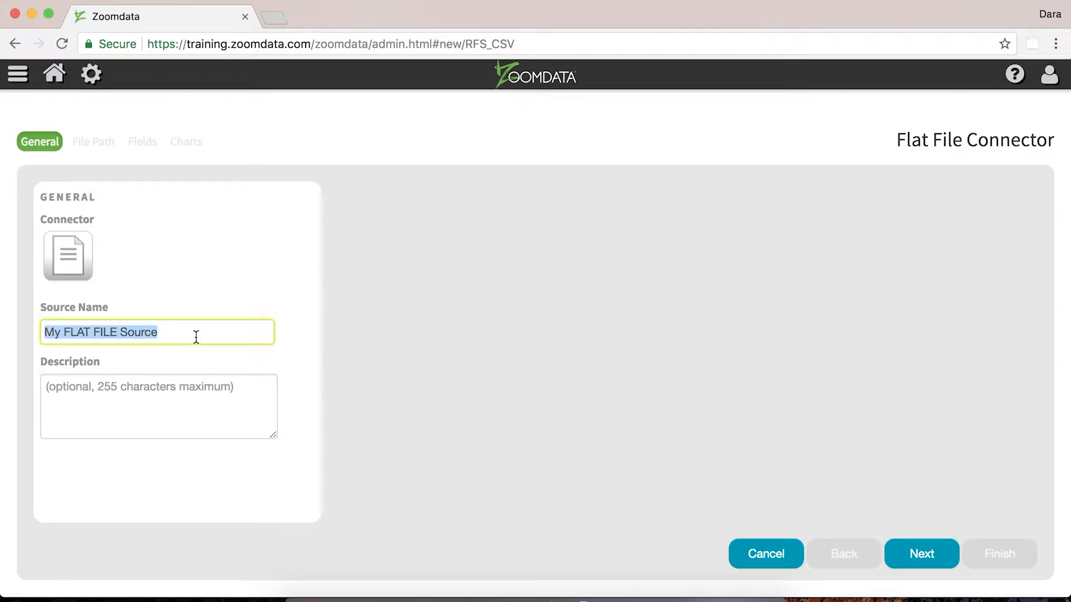
text(FAA F)
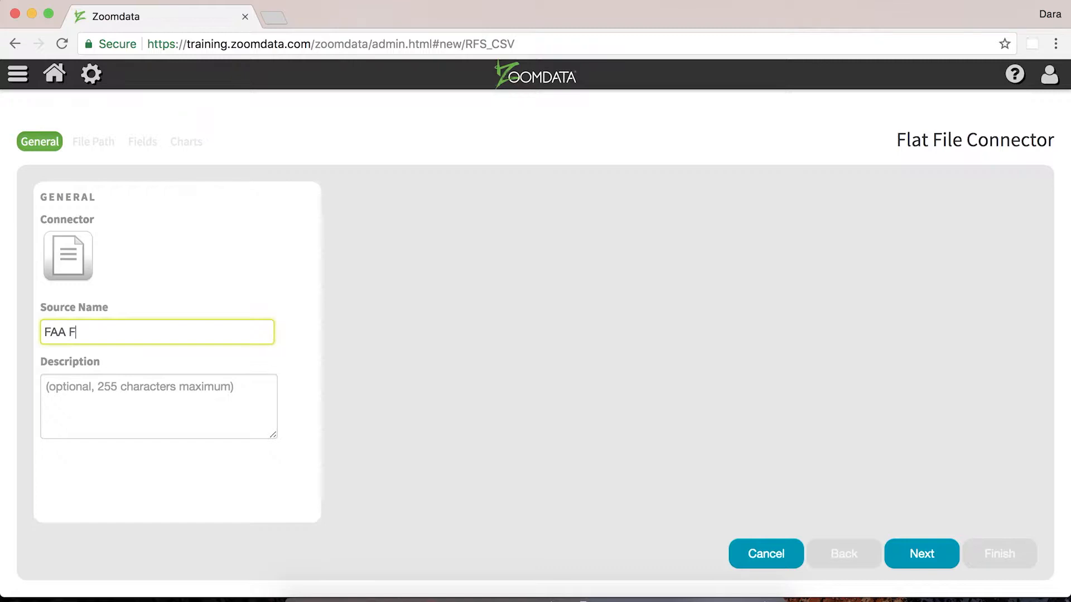
text(light Delays CSV)
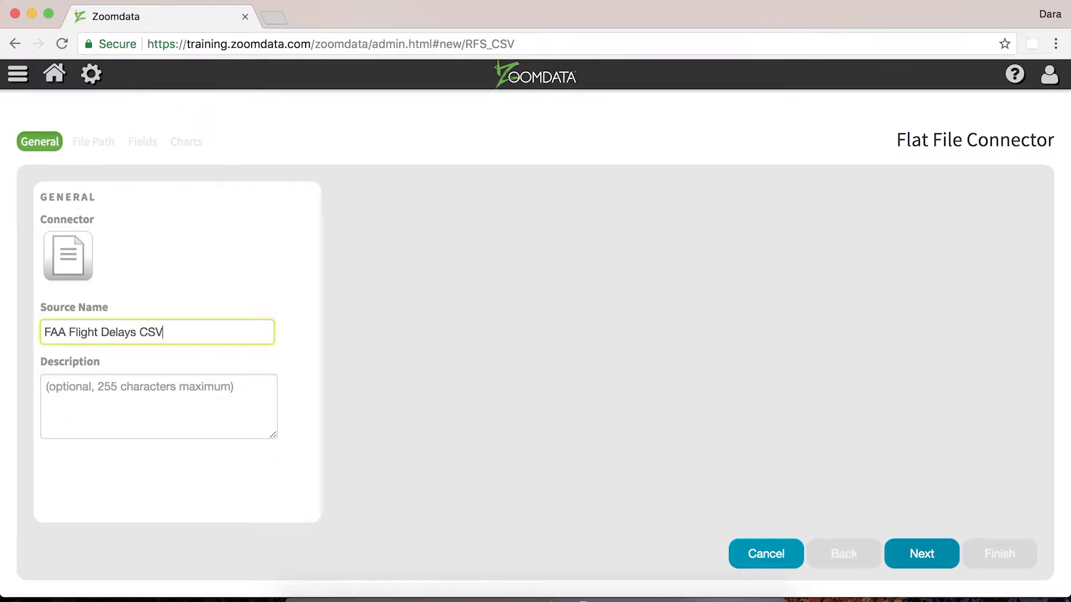
click(917, 551)
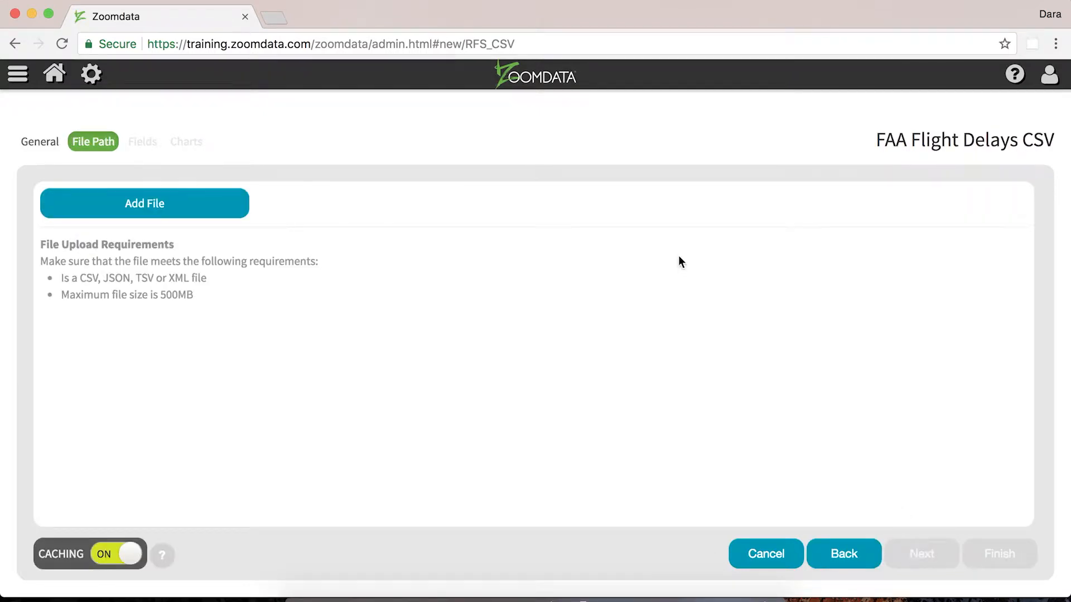
Upload FAA-Flights-small.csv from the Data sets folder in Google Drive as the source file
click(199, 202)
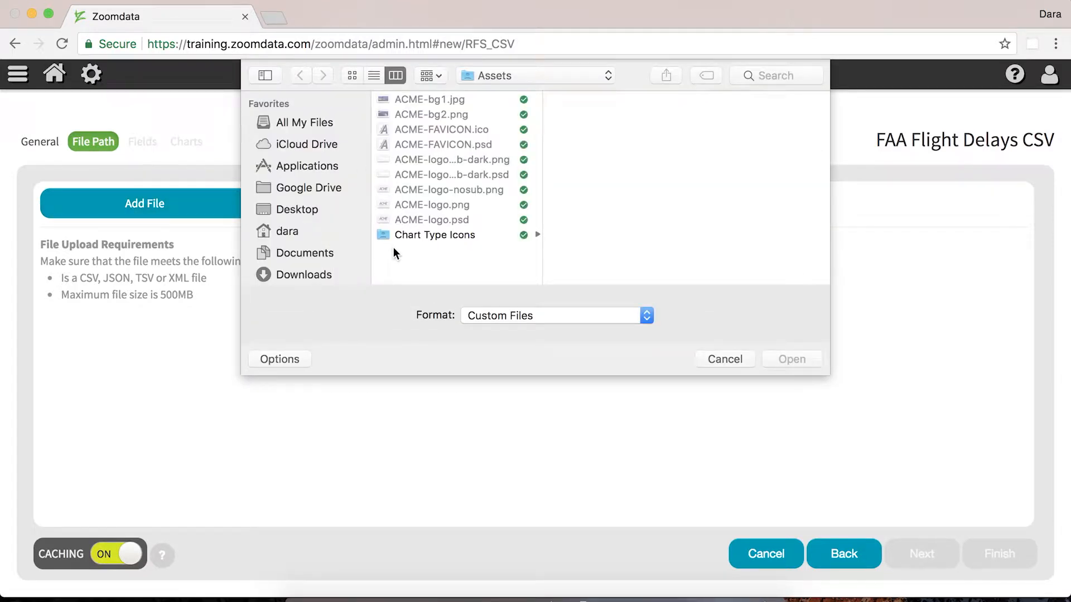
click(460, 290)
click(452, 270)
click(618, 129)
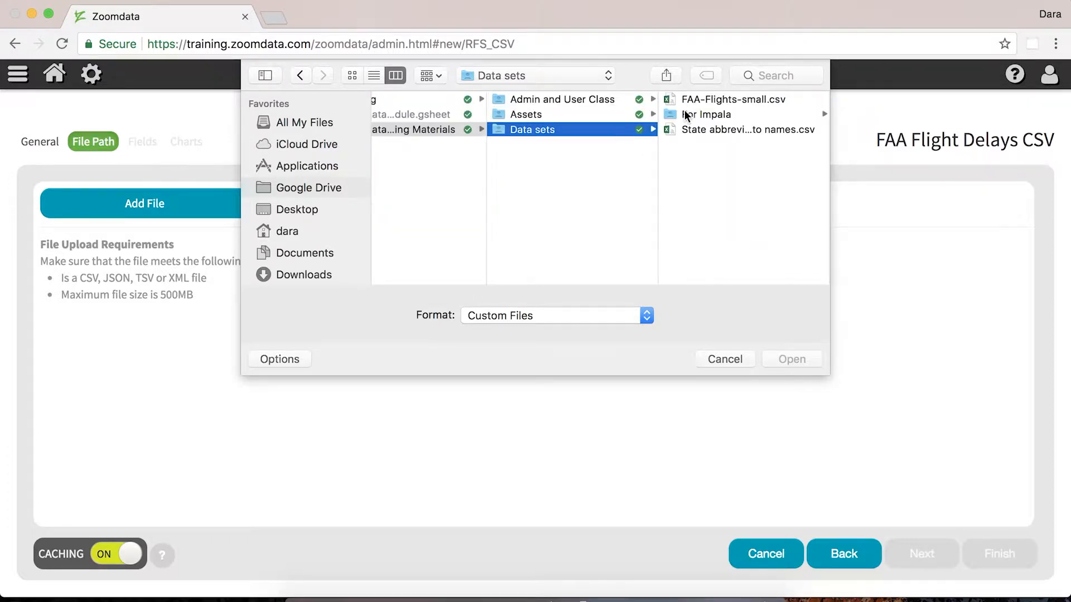
click(697, 99)
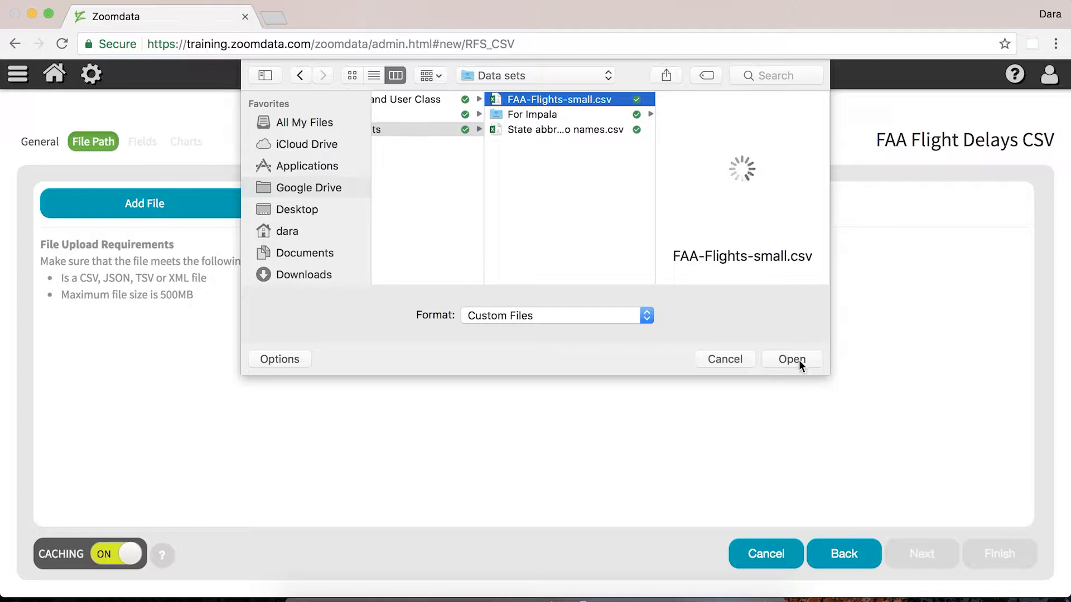
click(799, 360)
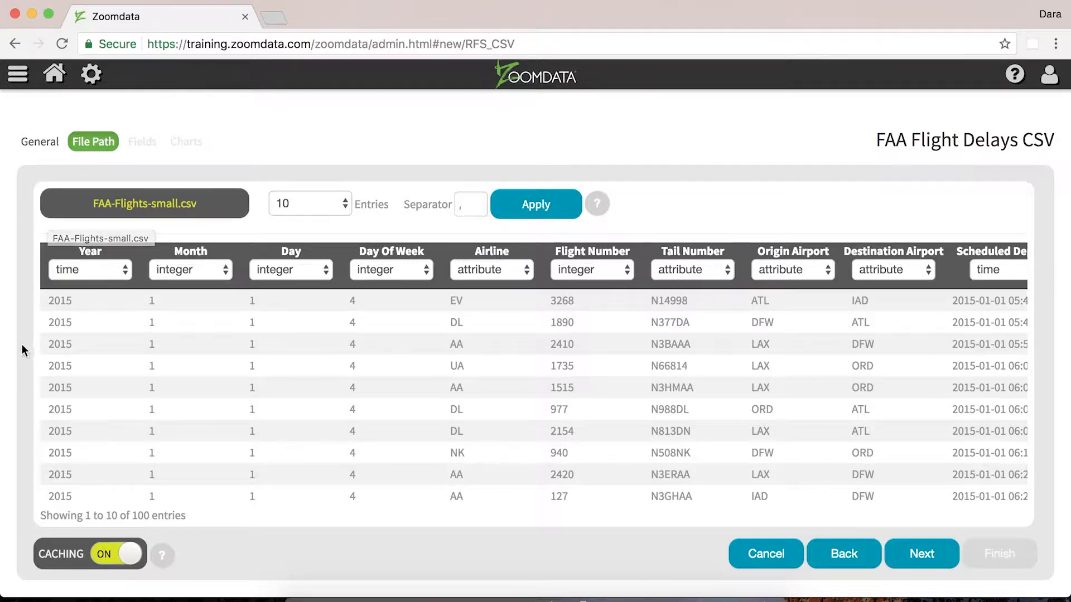
Review the column names, data types and sample values across the uploaded file's preview
scroll(201, 341, down, 1)
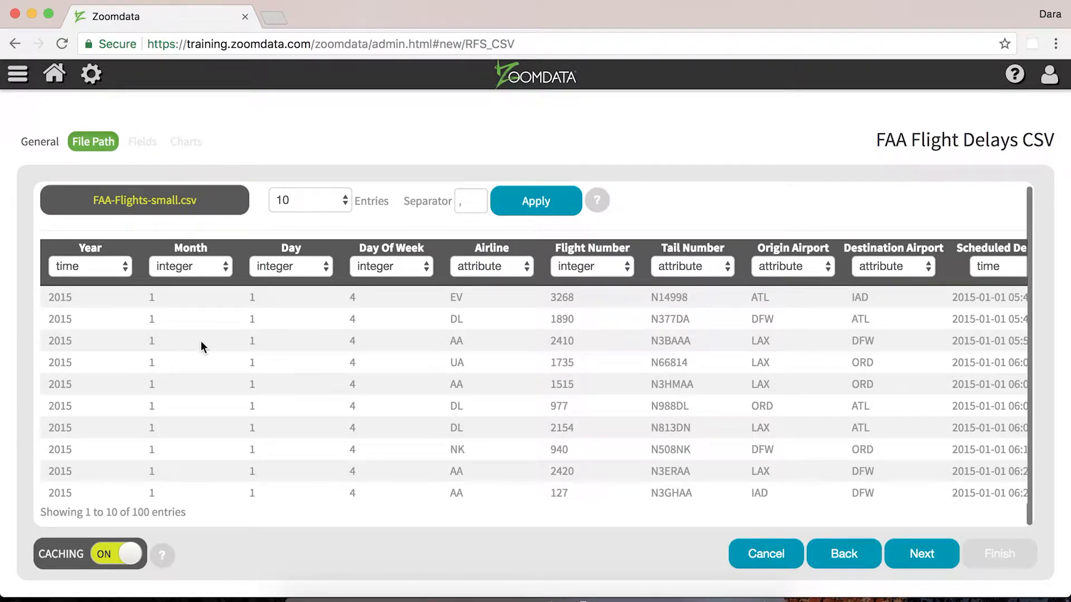
scroll(201, 340, right, 15)
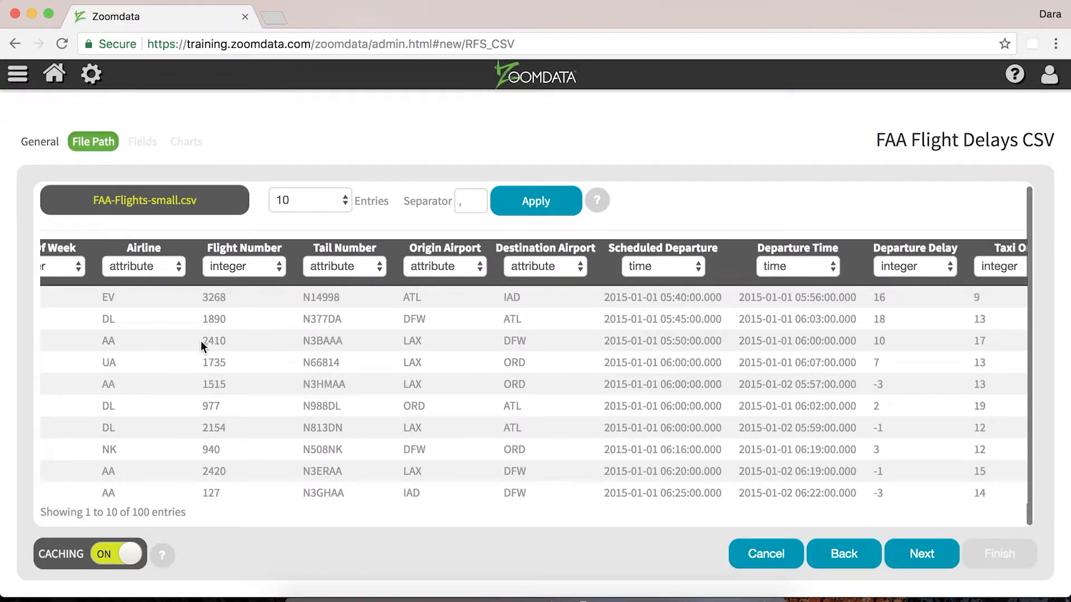
scroll(201, 340, right, 15)
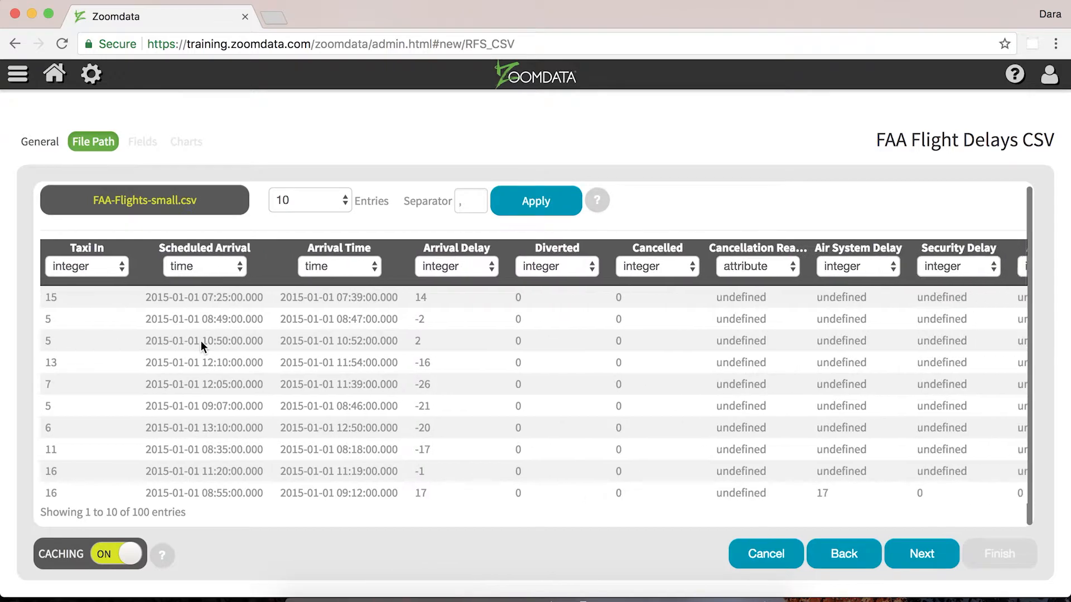
scroll(201, 340, right, 3)
scroll(201, 340, left, 15)
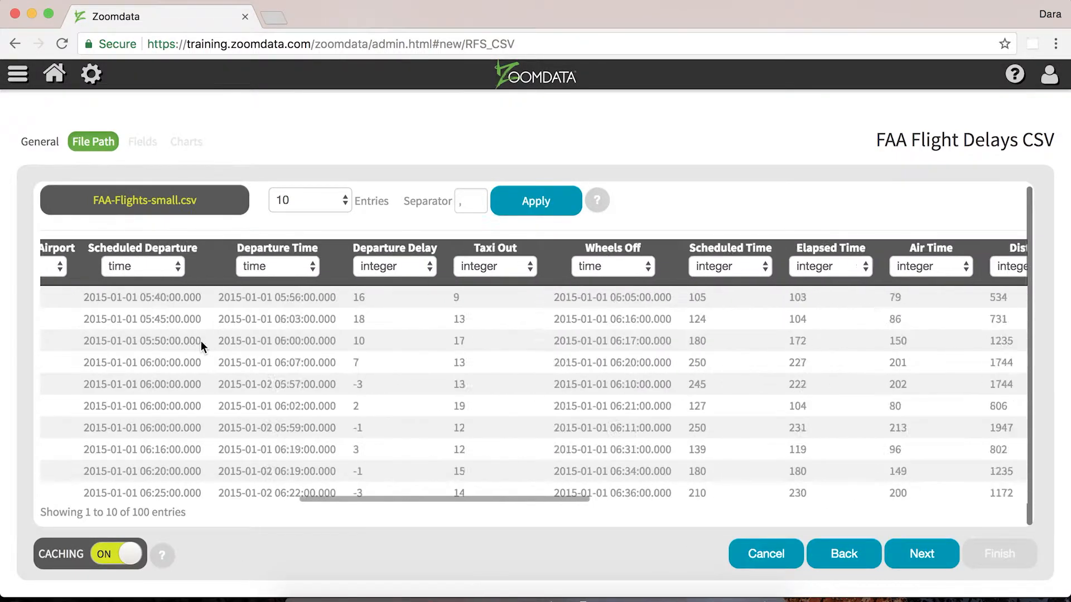
scroll(201, 341, left, 5)
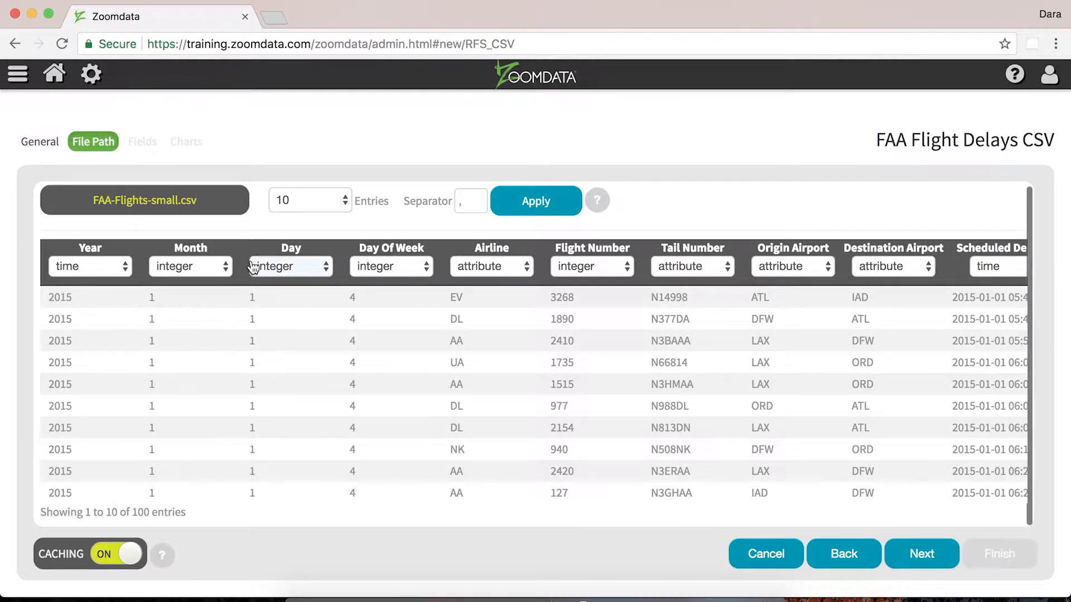
Set the file preview to show 25 entries and look through the listed rows
click(295, 191)
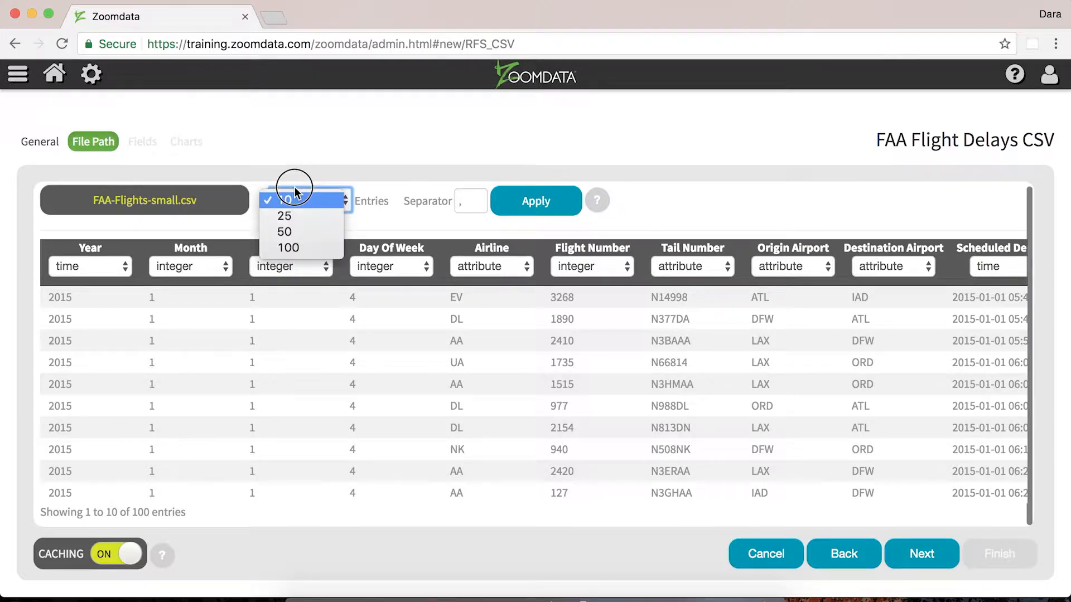
click(287, 215)
scroll(281, 363, down, 3)
scroll(281, 364, down, 3)
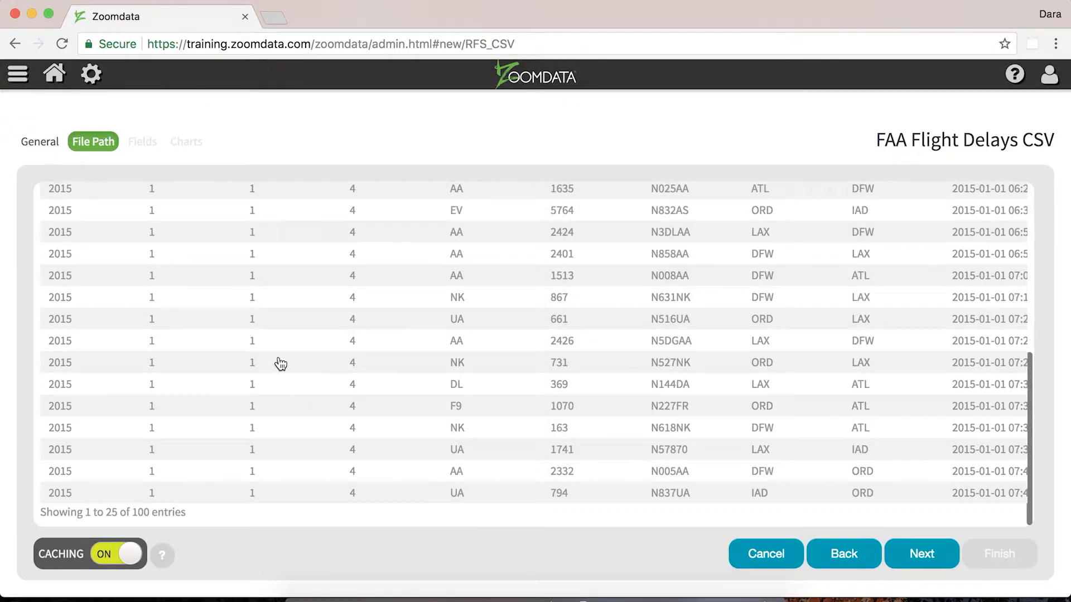
scroll(280, 364, up, 8)
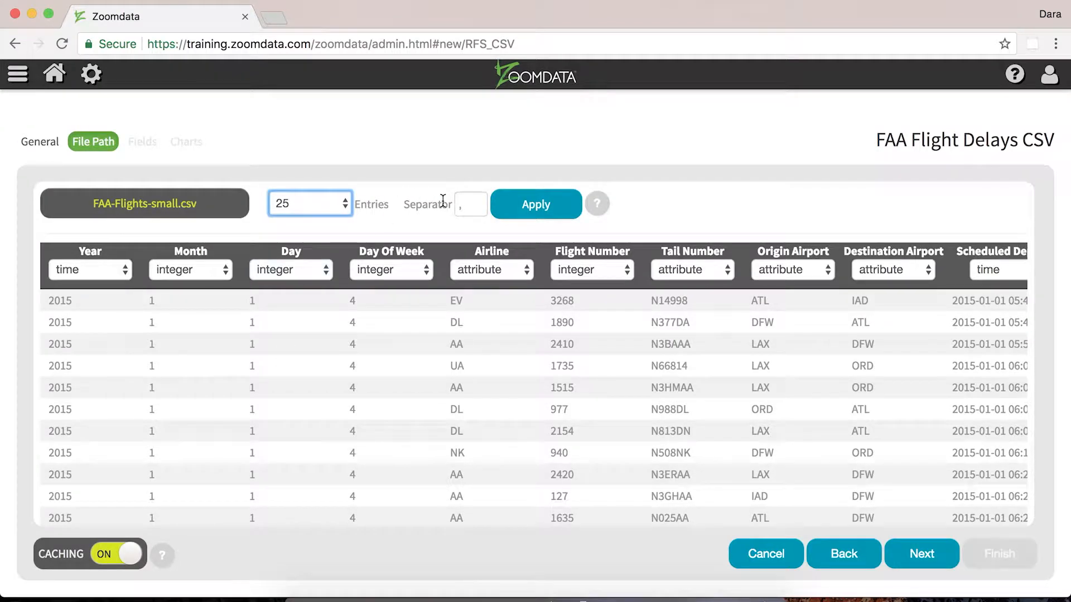
Try \t as the column separator, restore the comma, and check the help on supported separators
click(460, 201)
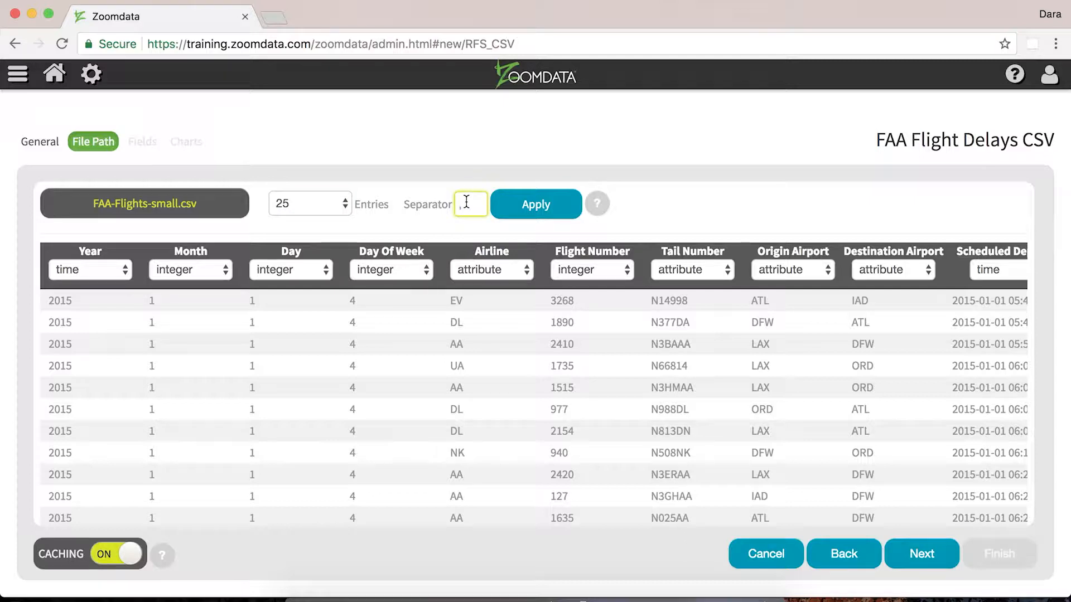
key(BackSpace)
text(\t)
key(BackSpace)
key(BackSpace)
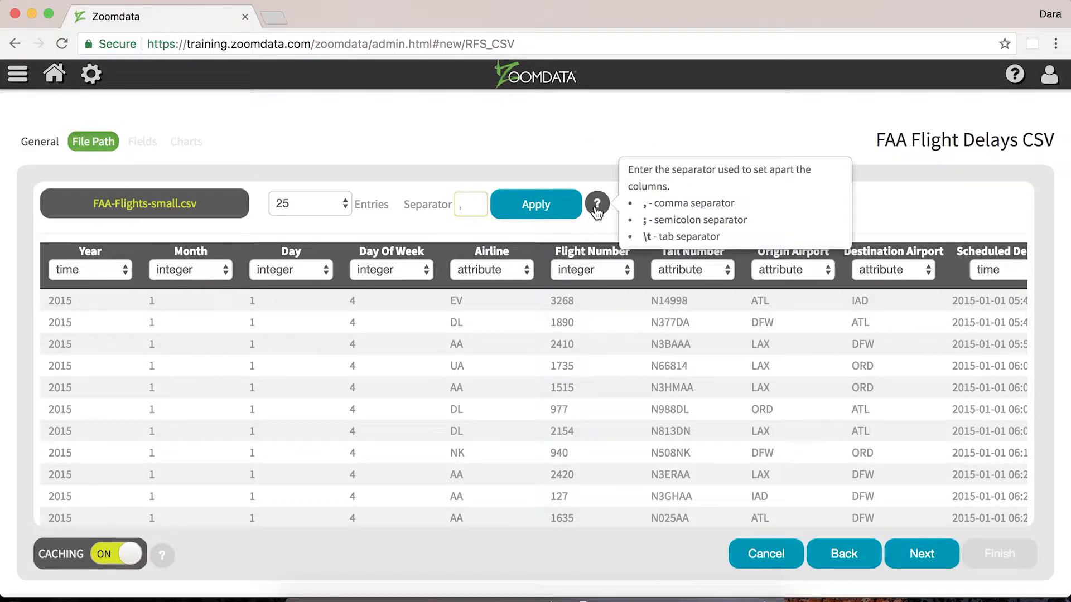
click(597, 213)
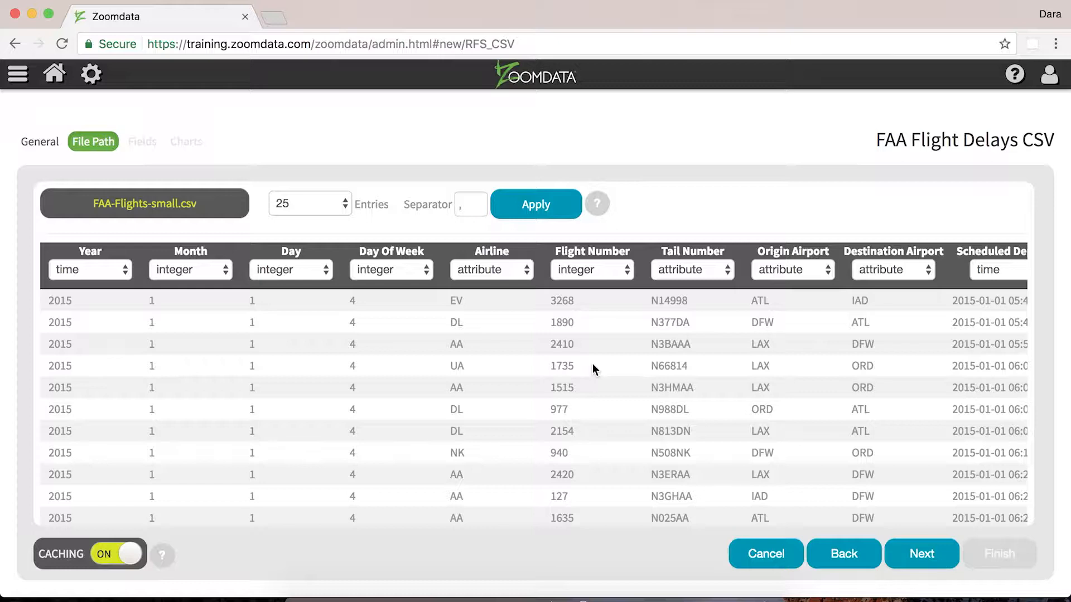
Turn caching off for the flat file source and back on
mouse_move(166, 558)
click(106, 562)
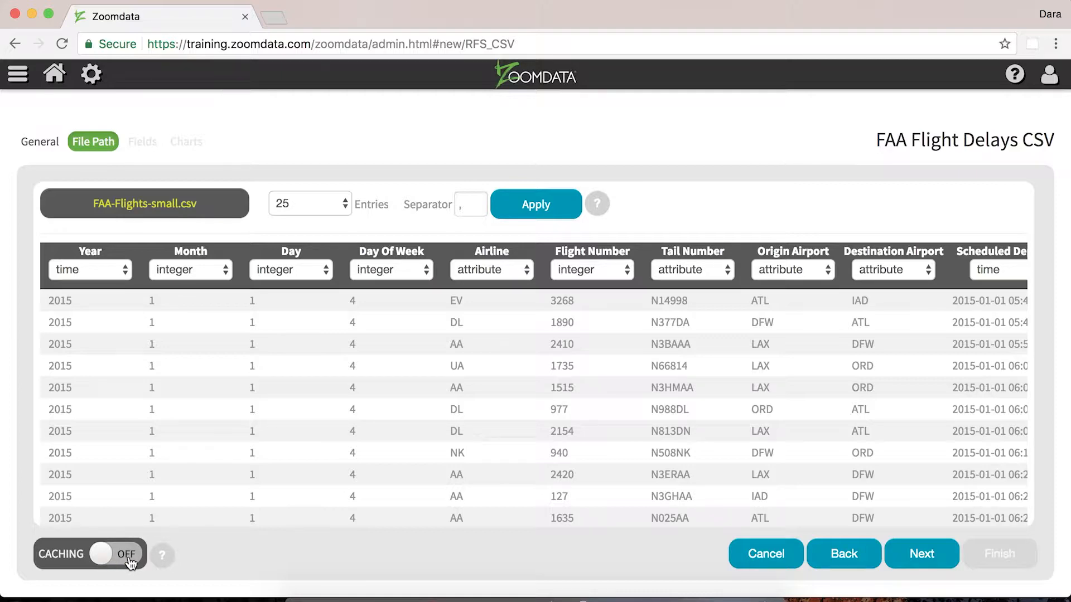
click(129, 558)
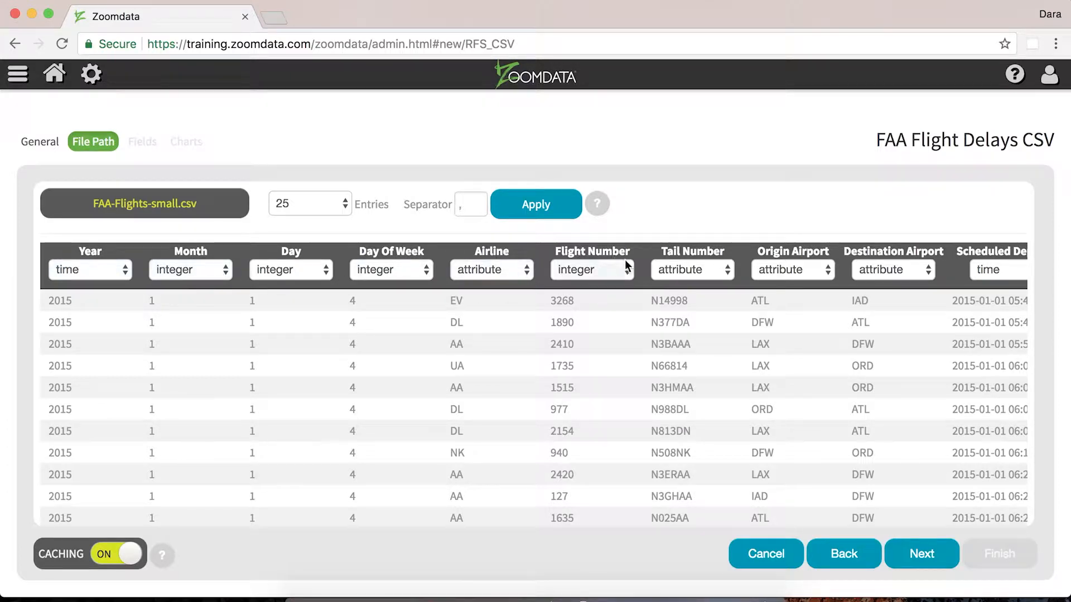
Examine the data type options for the Flight Number and Departure Time columns and review the neighbouring columns
click(591, 270)
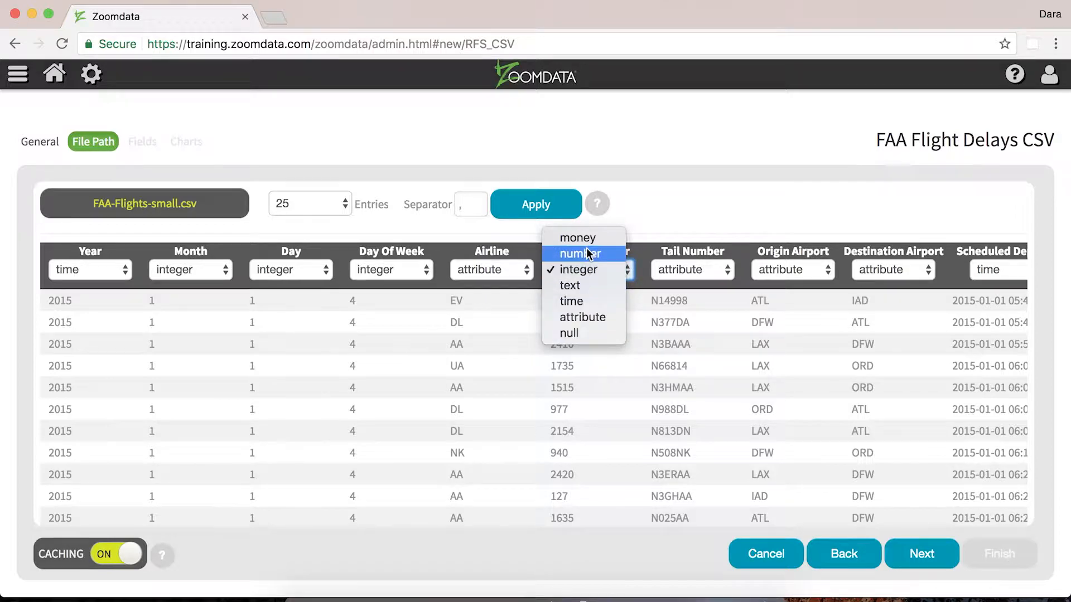
click(671, 233)
scroll(699, 269, right, 10)
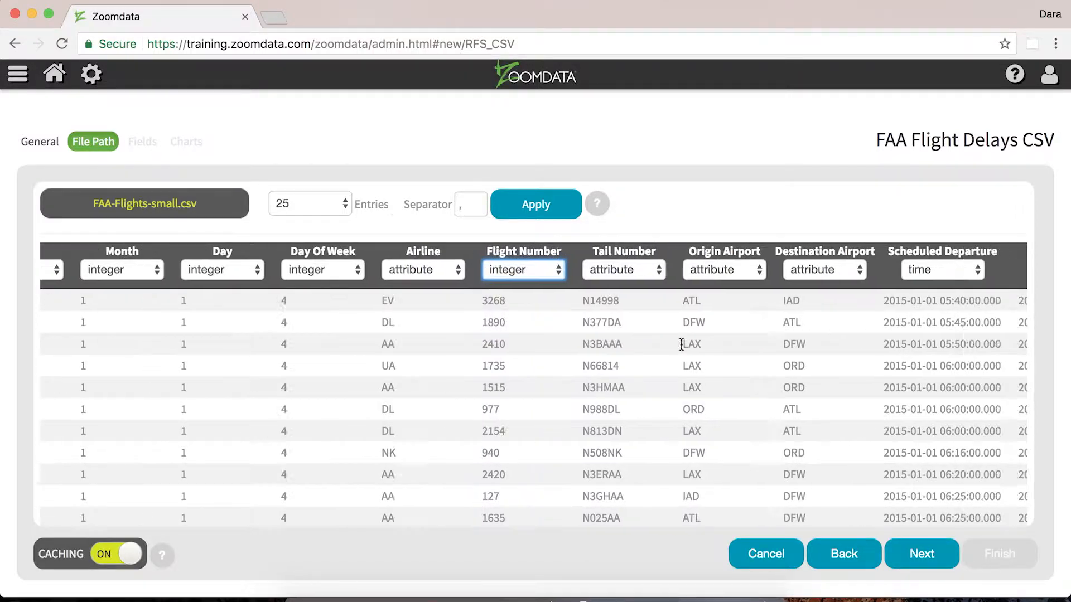
click(393, 270)
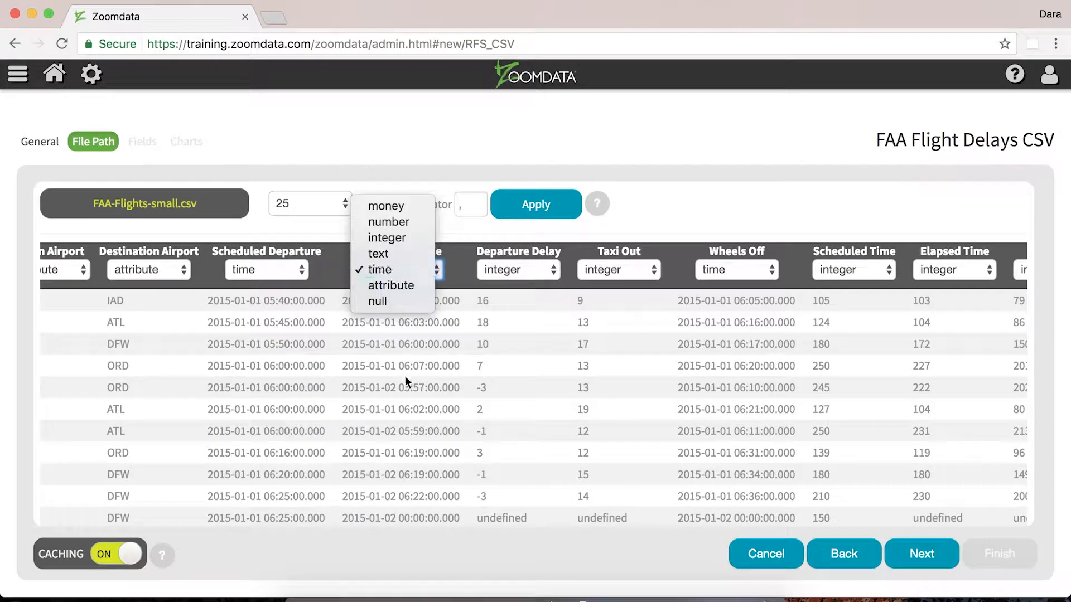
click(467, 374)
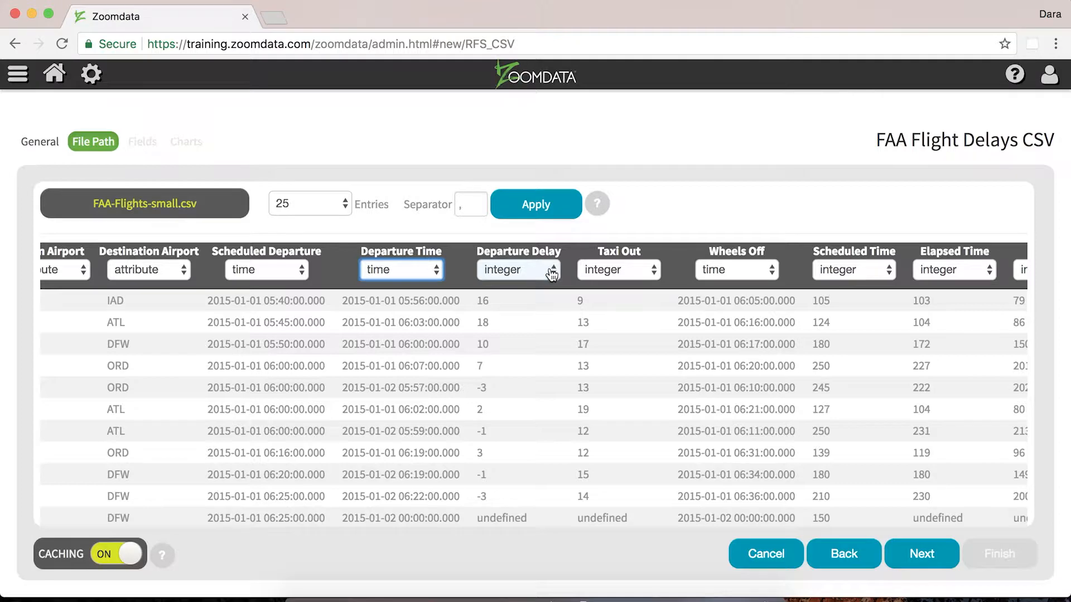
scroll(526, 349, left, 10)
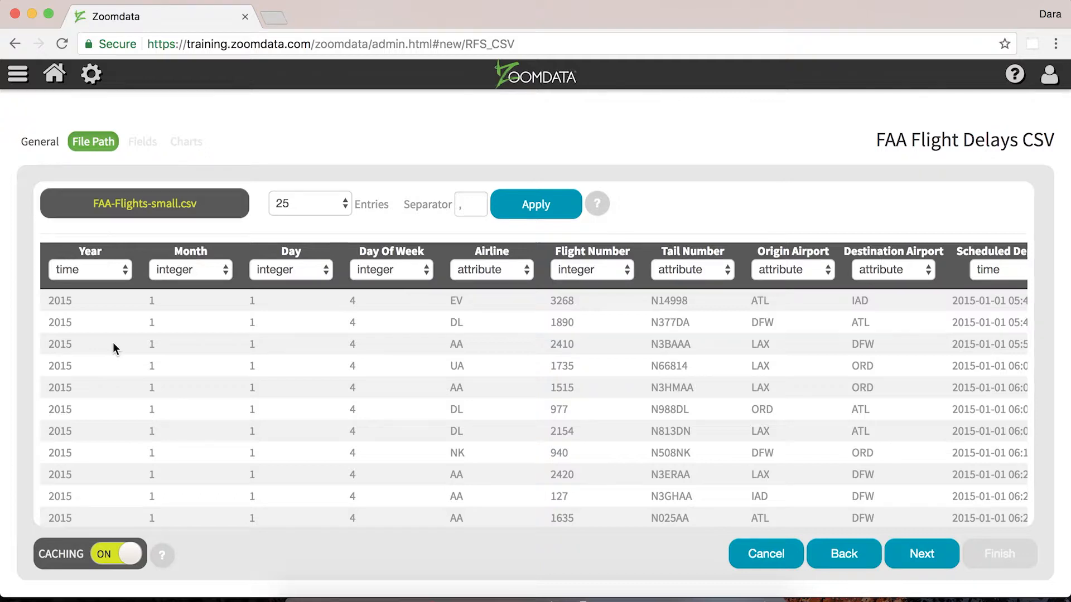
scroll(359, 341, right, 8)
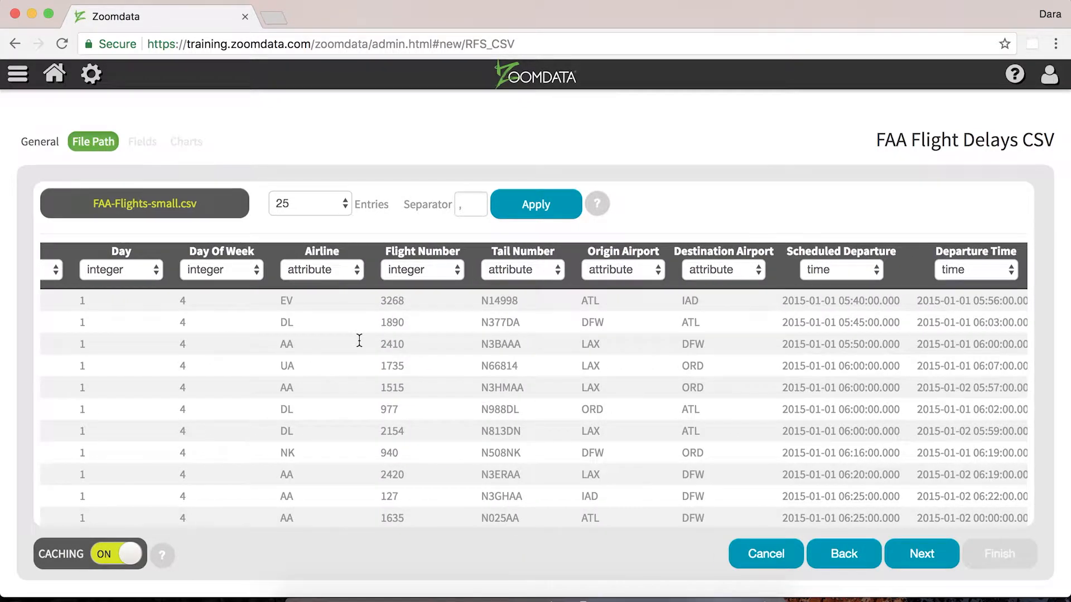
Set the data type of the Flight Number column to attribute
click(324, 273)
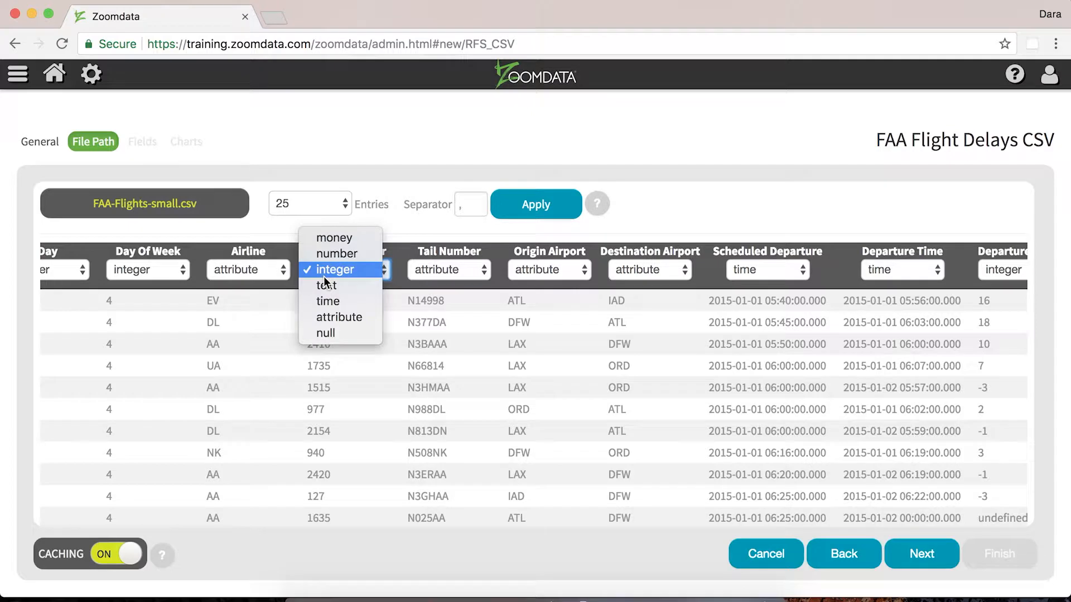
click(336, 315)
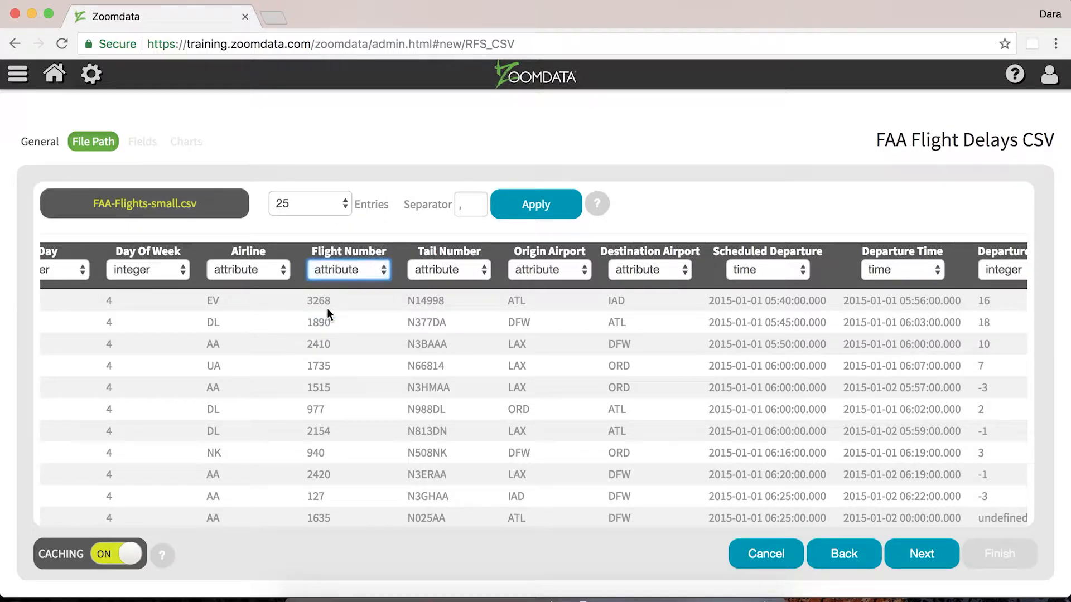
click(346, 412)
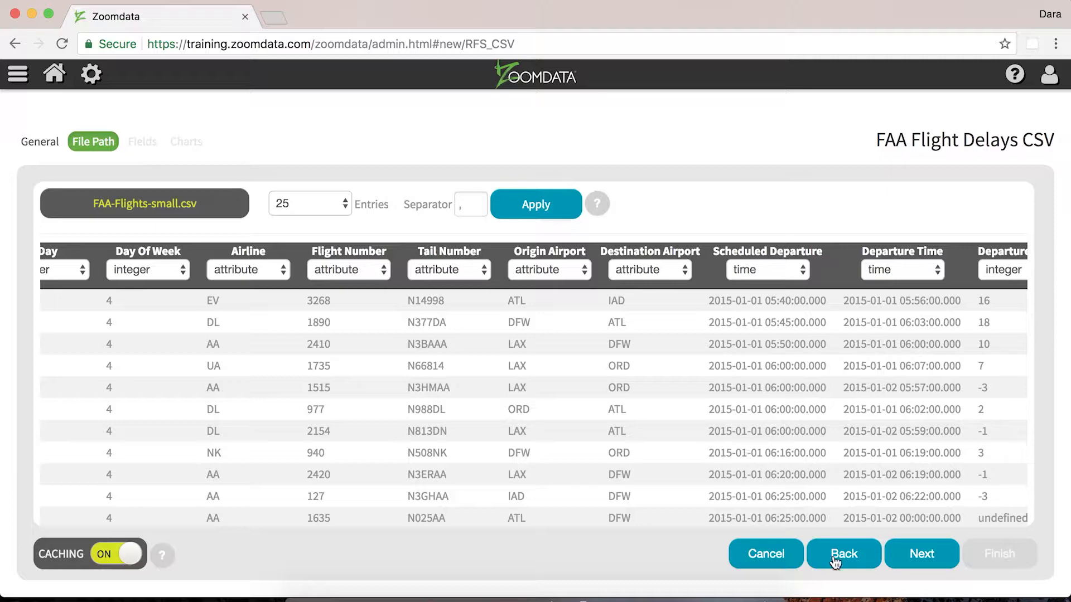
Continue to the source's Fields settings and look through the field list down to the Volume Metric
click(916, 557)
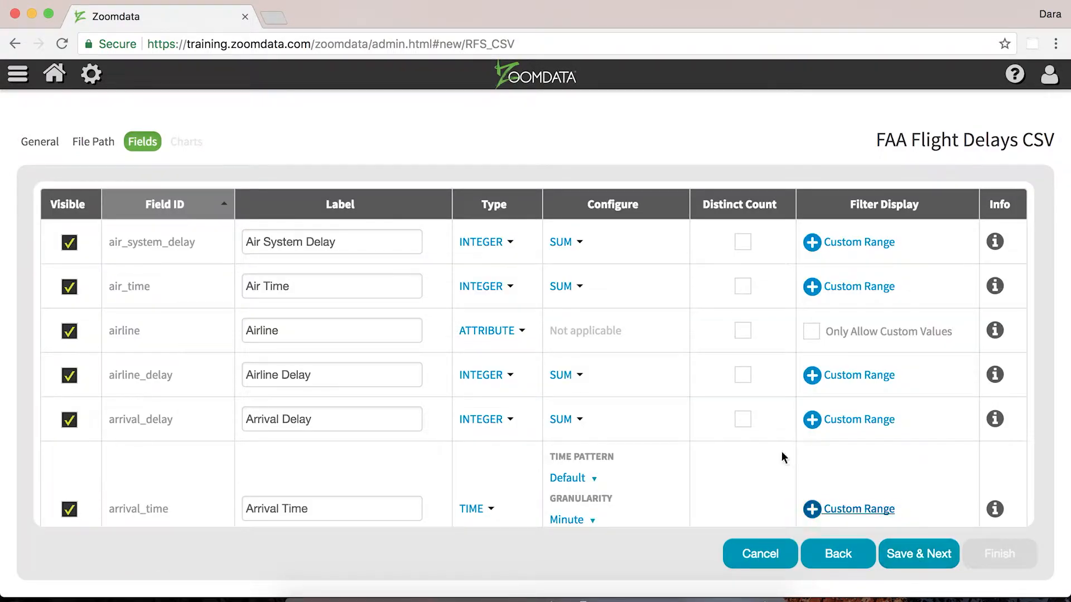
scroll(369, 284, down, 2)
scroll(369, 284, down, 20)
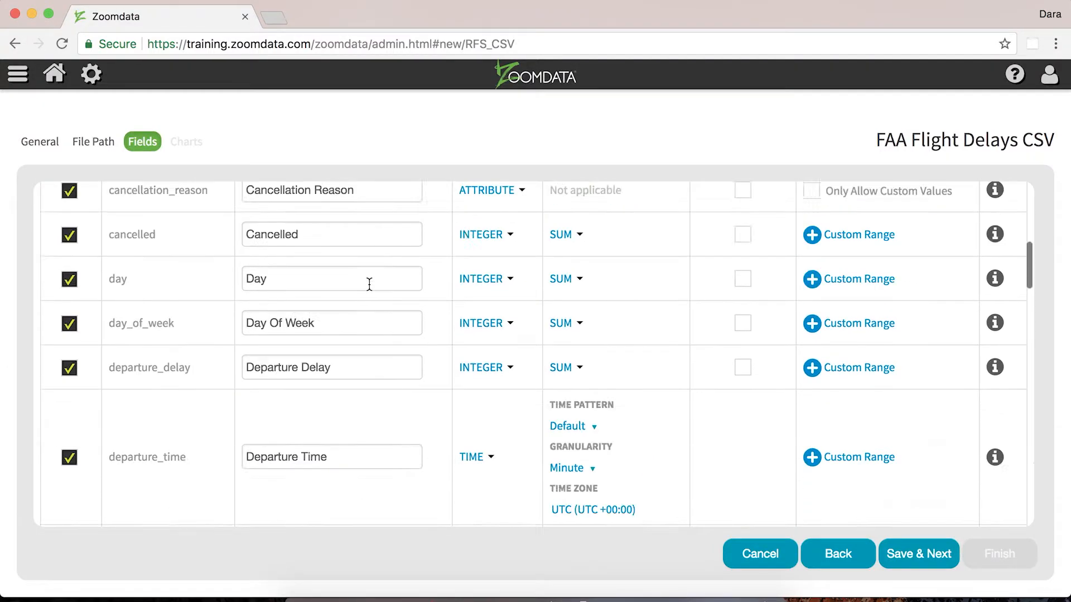
scroll(369, 284, up, 10)
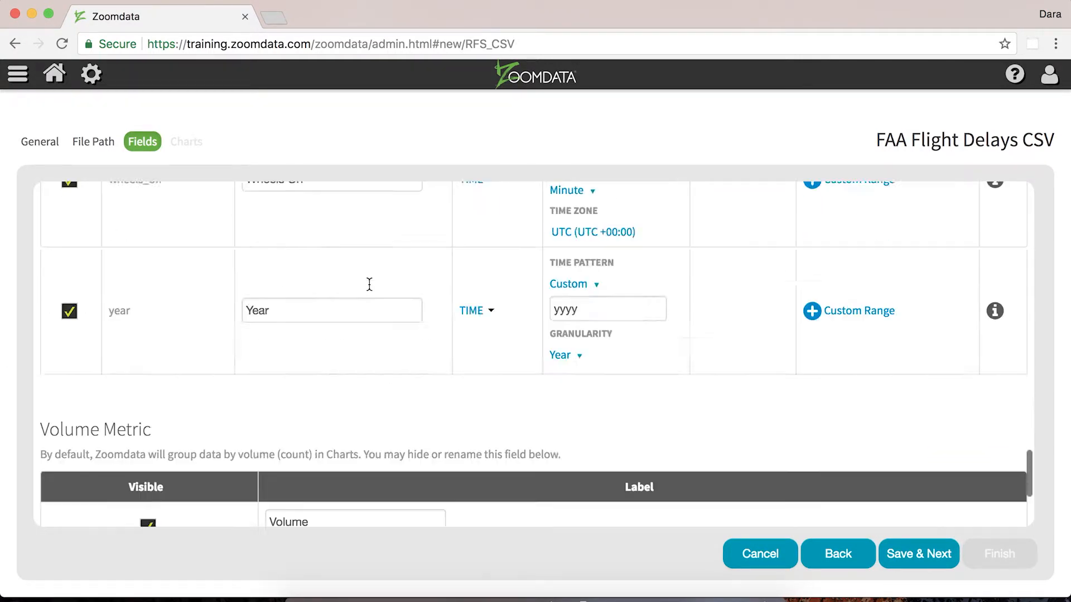
scroll(369, 284, up, 15)
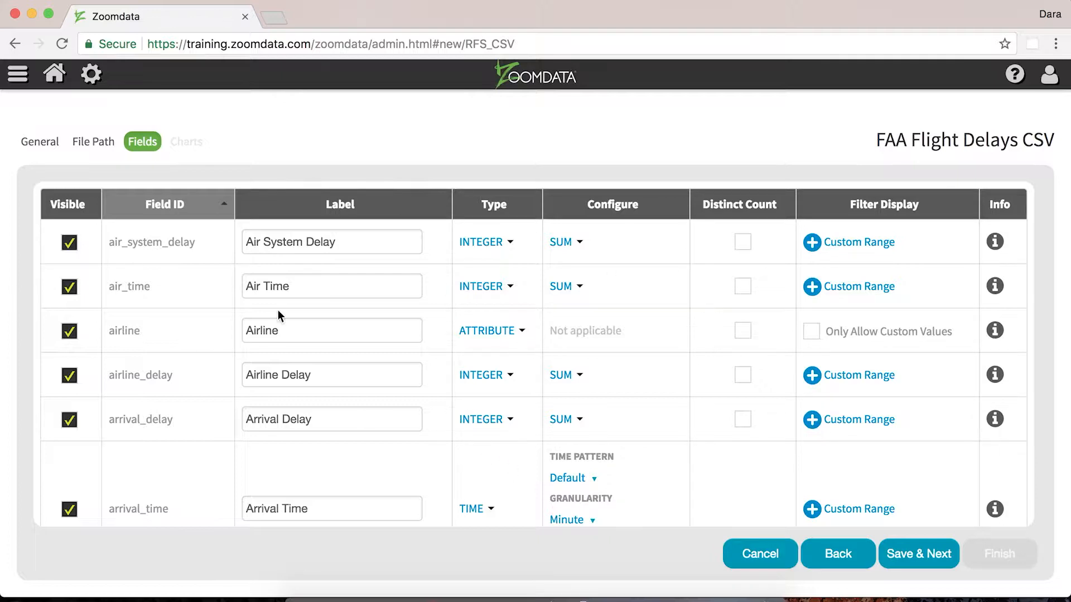
Try the visibility setting of the air_system_delay field by hiding it and showing it again
click(70, 244)
click(70, 249)
scroll(70, 249, down, 20)
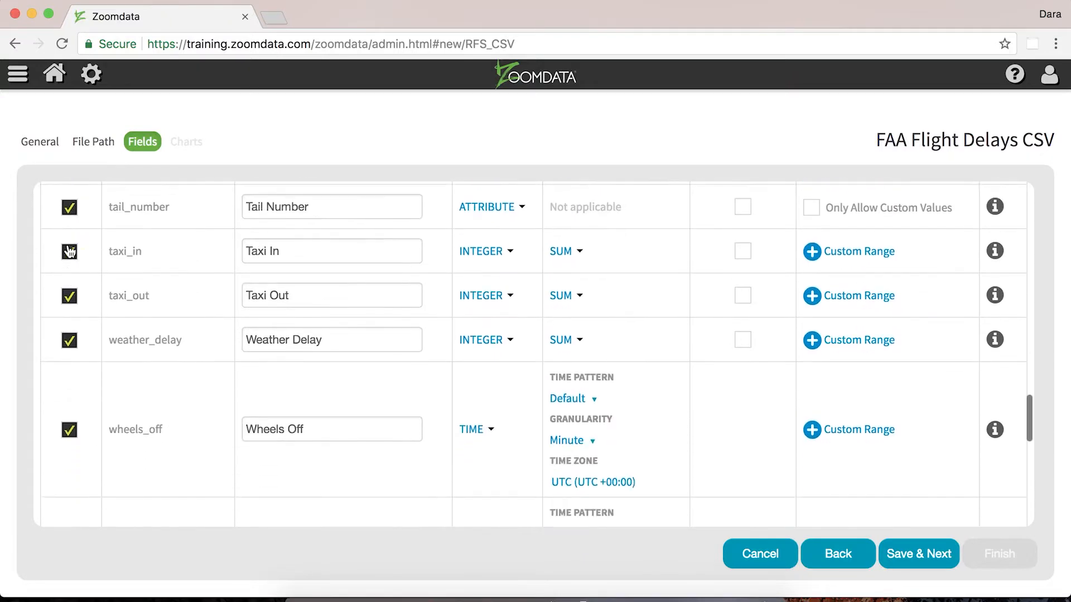
scroll(70, 250, up, 20)
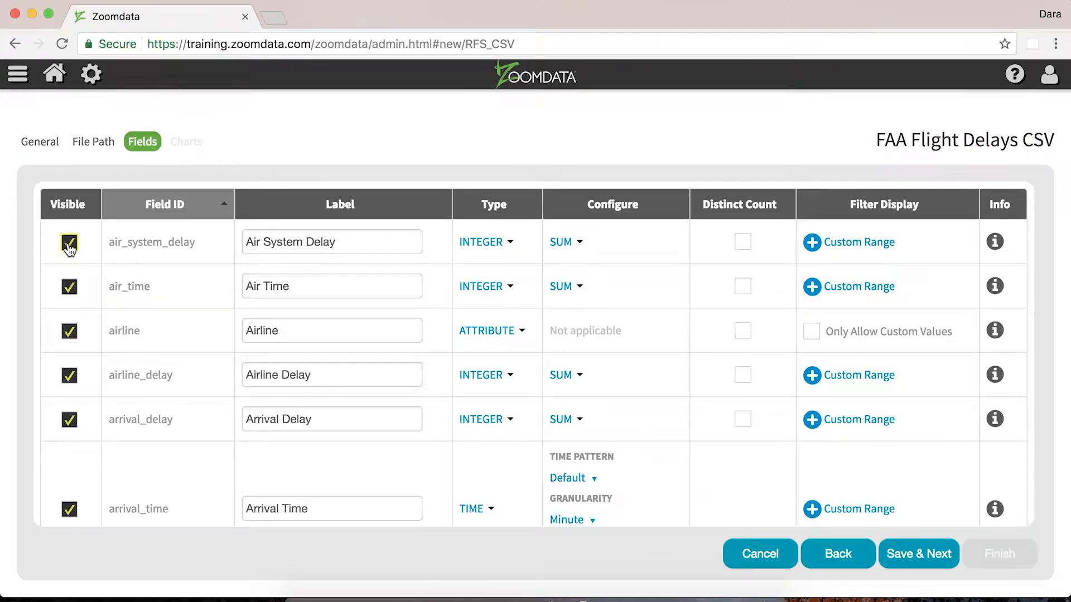
click(69, 245)
click(69, 243)
scroll(124, 357, down, 10)
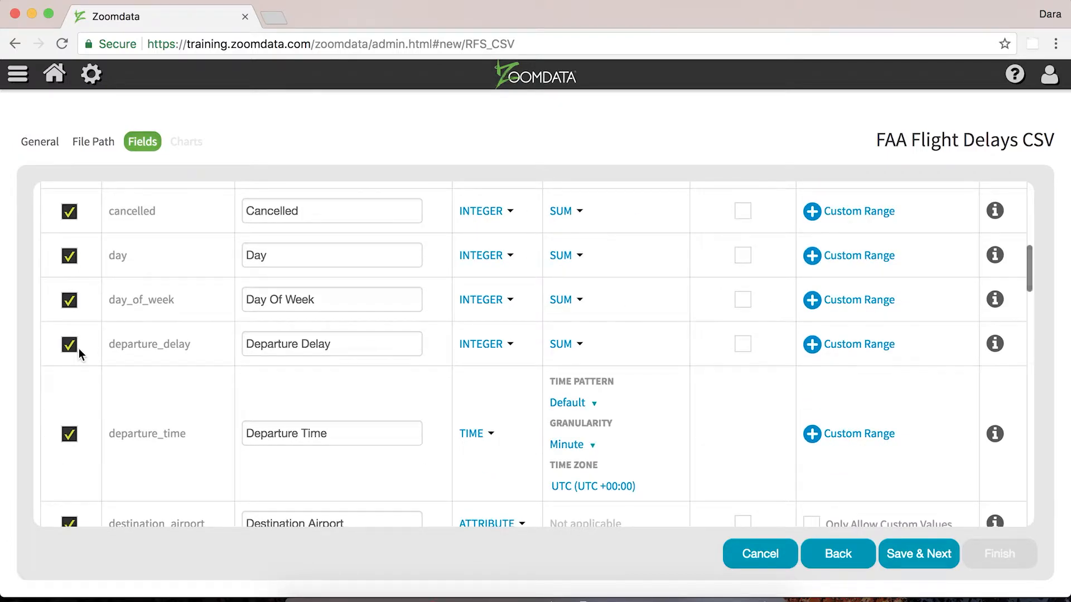
scroll(79, 349, up, 10)
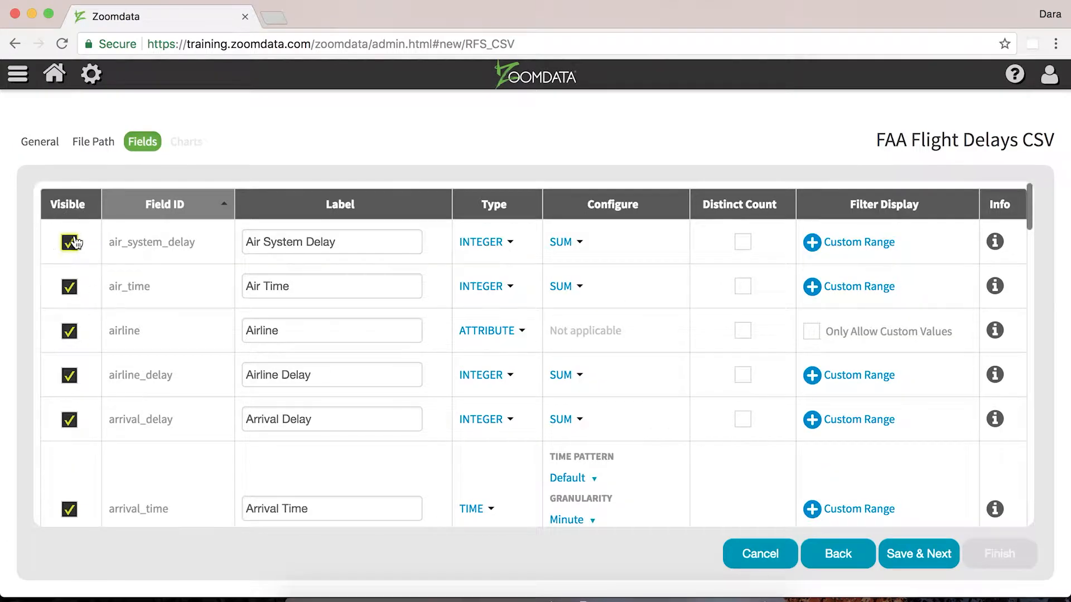
Hide the air_system_delay, airline_delay, late_aircraft_delay, security_delay and weather_delay fields
click(70, 243)
scroll(73, 245, down, 3)
click(70, 305)
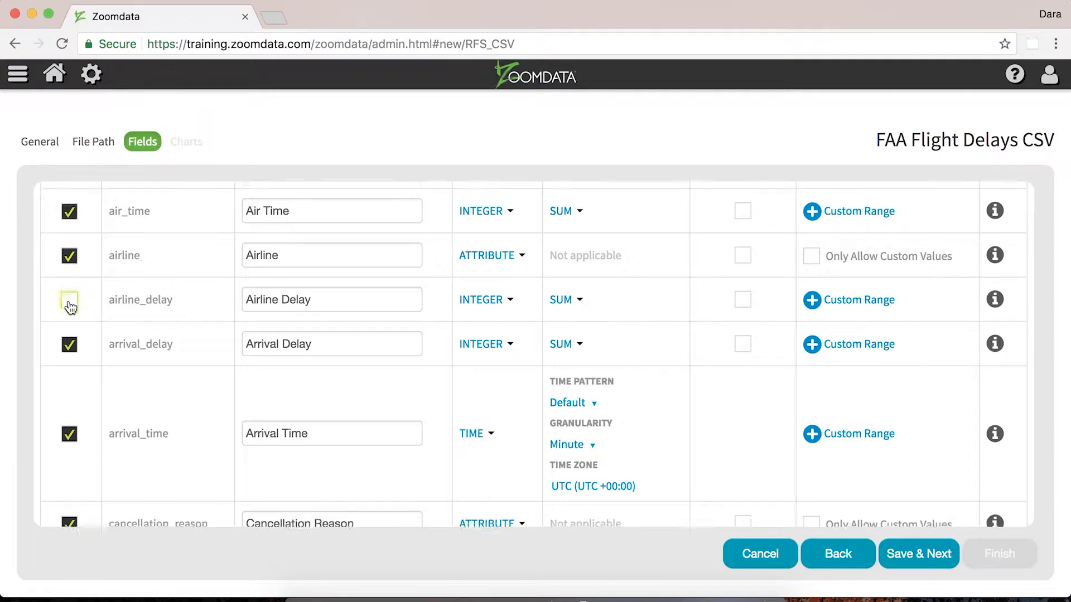
scroll(70, 308, down, 15)
scroll(71, 308, up, 4)
scroll(71, 308, up, 10)
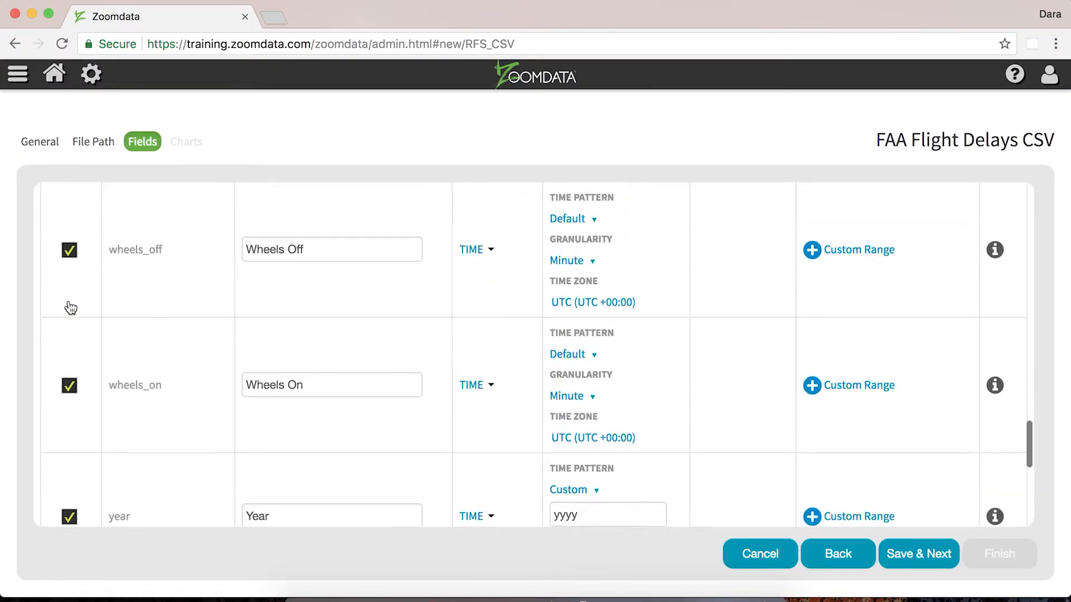
click(69, 342)
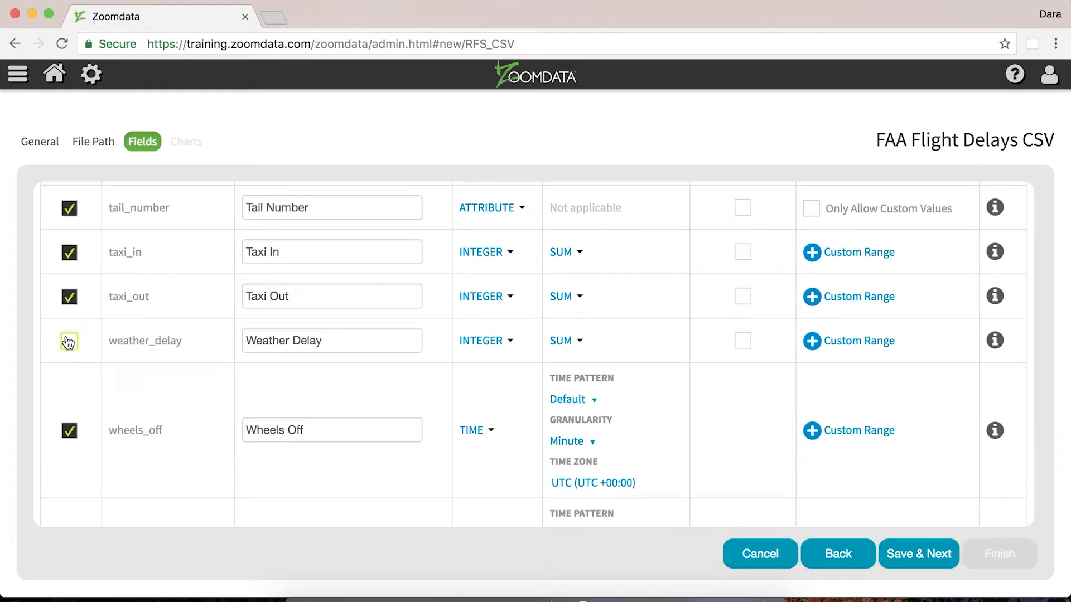
scroll(68, 341, up, 4)
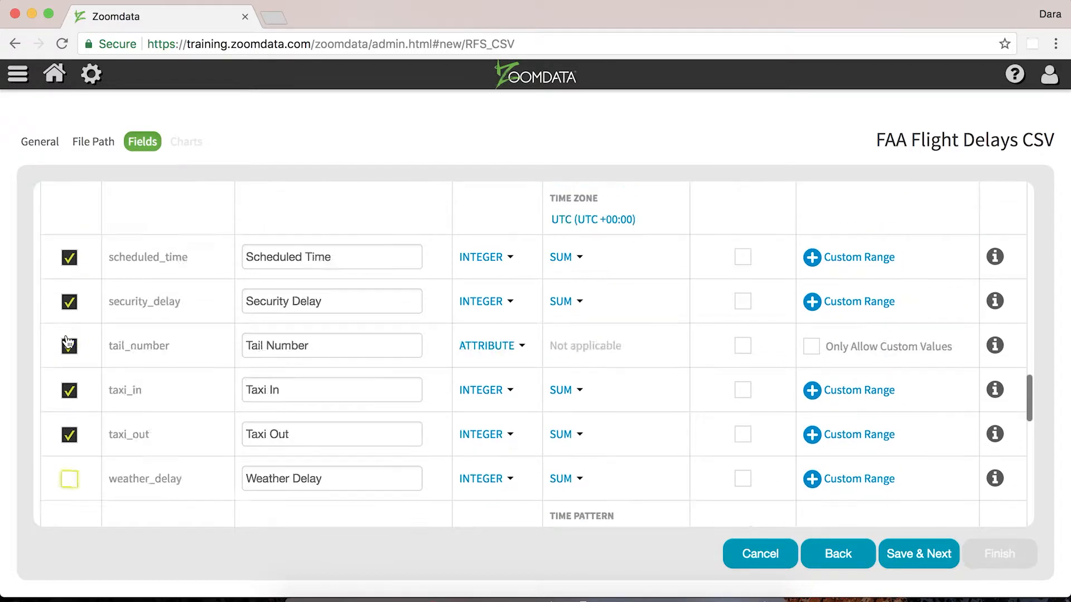
click(68, 359)
scroll(68, 363, up, 12)
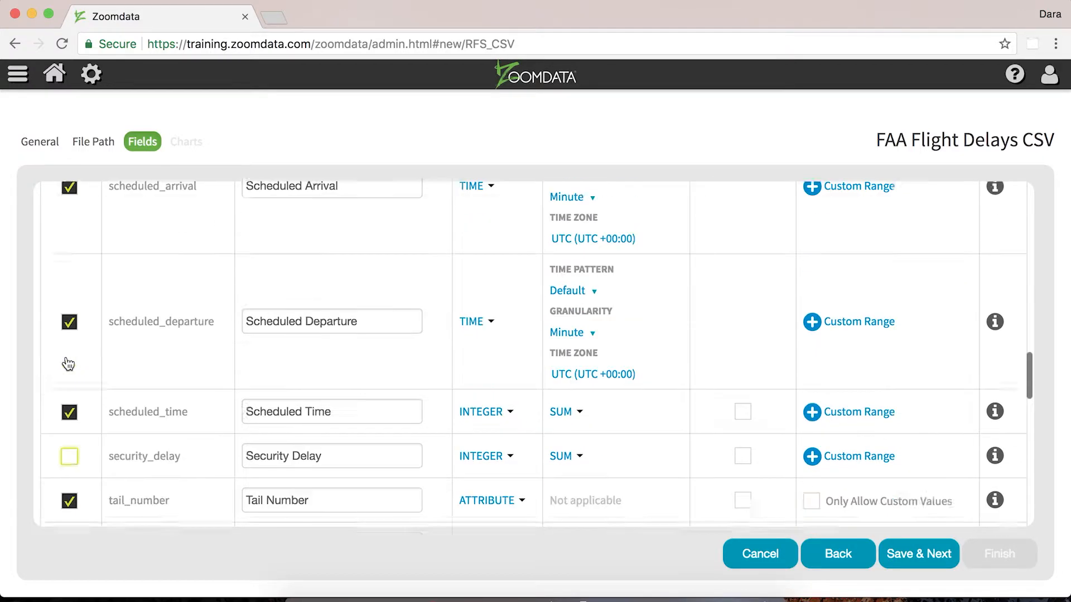
scroll(71, 411, up, 4)
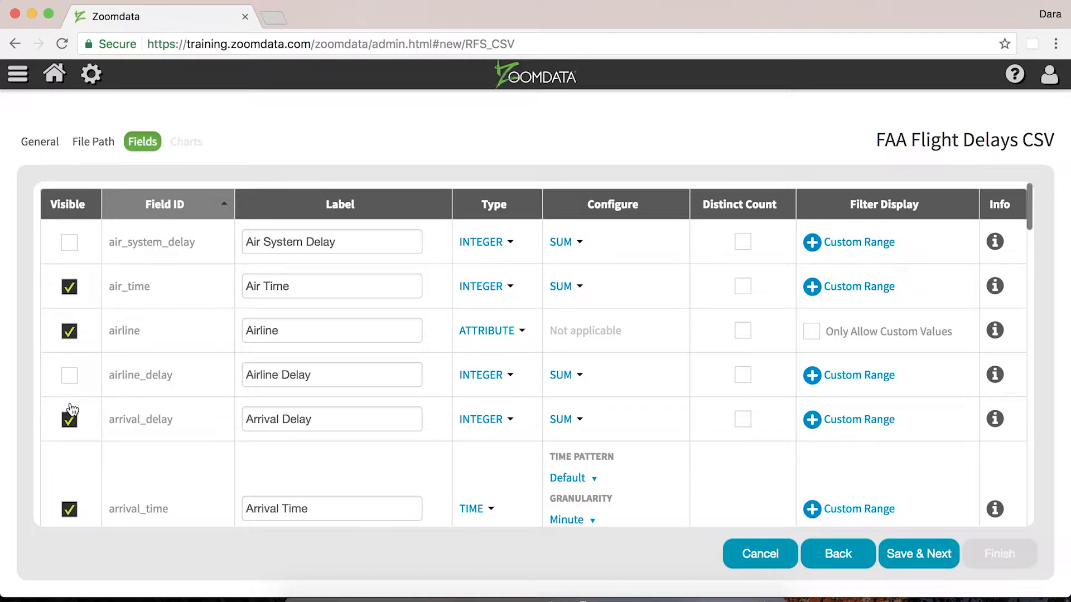
Make the air_system_delay, airline_delay, late_aircraft_delay, security_delay and weather_delay fields visible again
scroll(71, 411, down, 3)
scroll(73, 410, up, 3)
scroll(73, 410, up, 2)
click(71, 247)
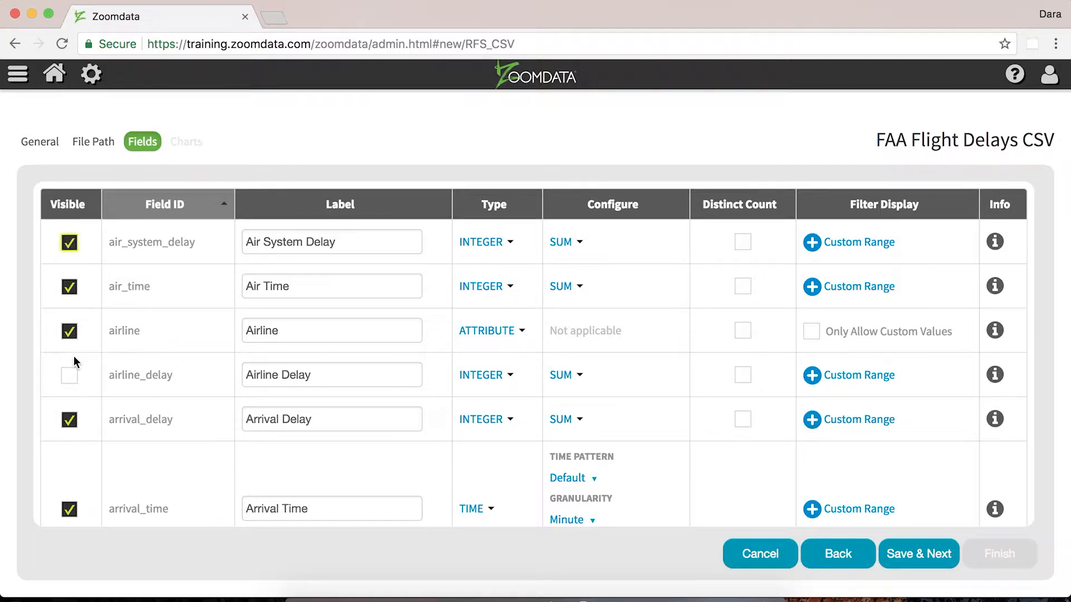
click(70, 375)
scroll(68, 385, down, 5)
scroll(68, 379, down, 8)
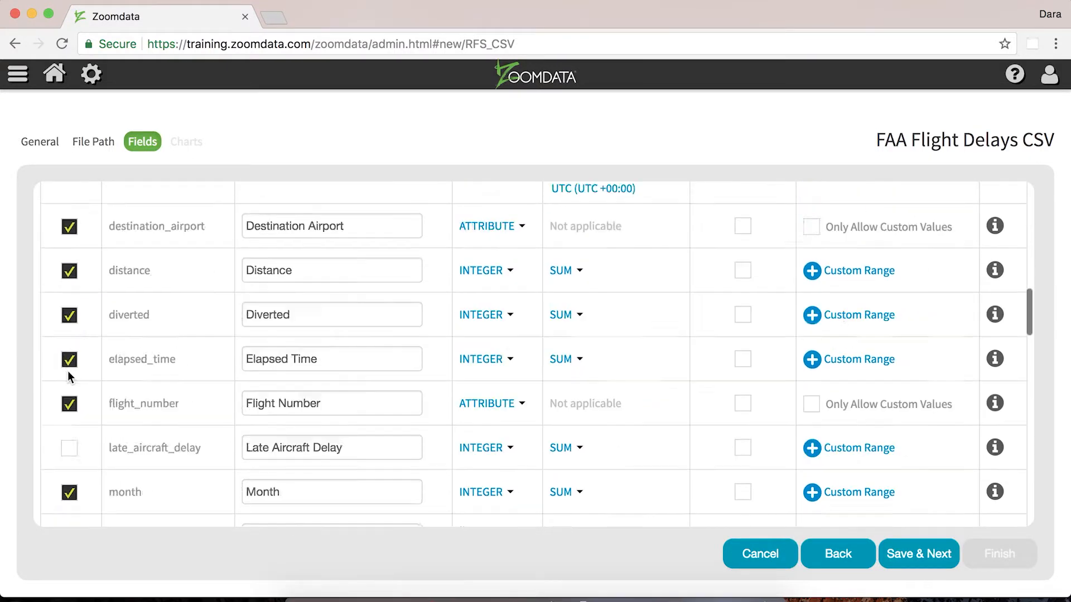
click(69, 363)
scroll(69, 365, down, 5)
scroll(69, 362, down, 5)
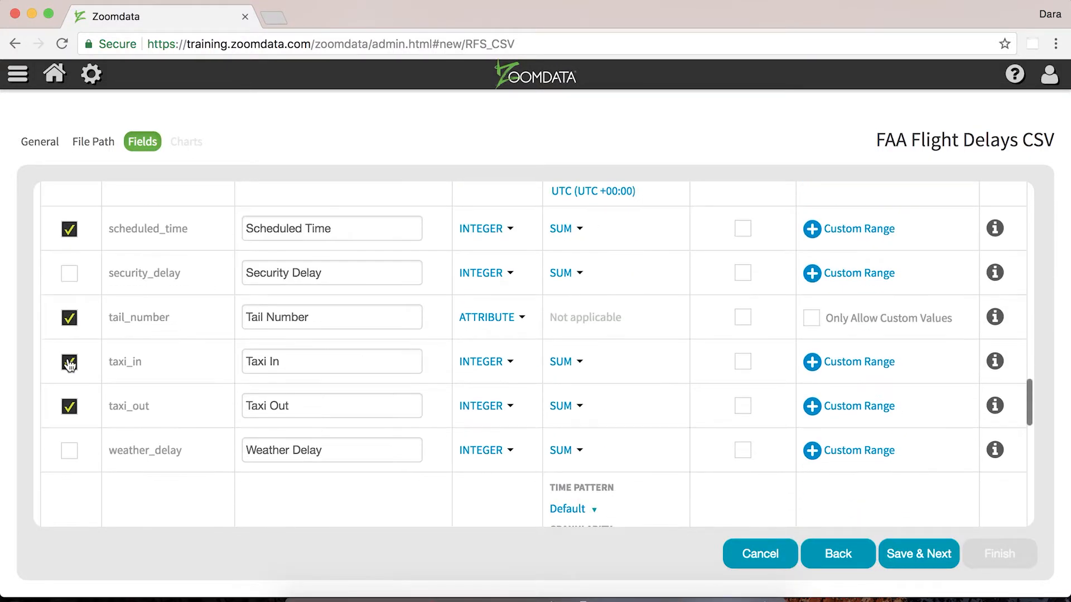
click(70, 271)
scroll(72, 282, down, 1)
scroll(72, 301, down, 1)
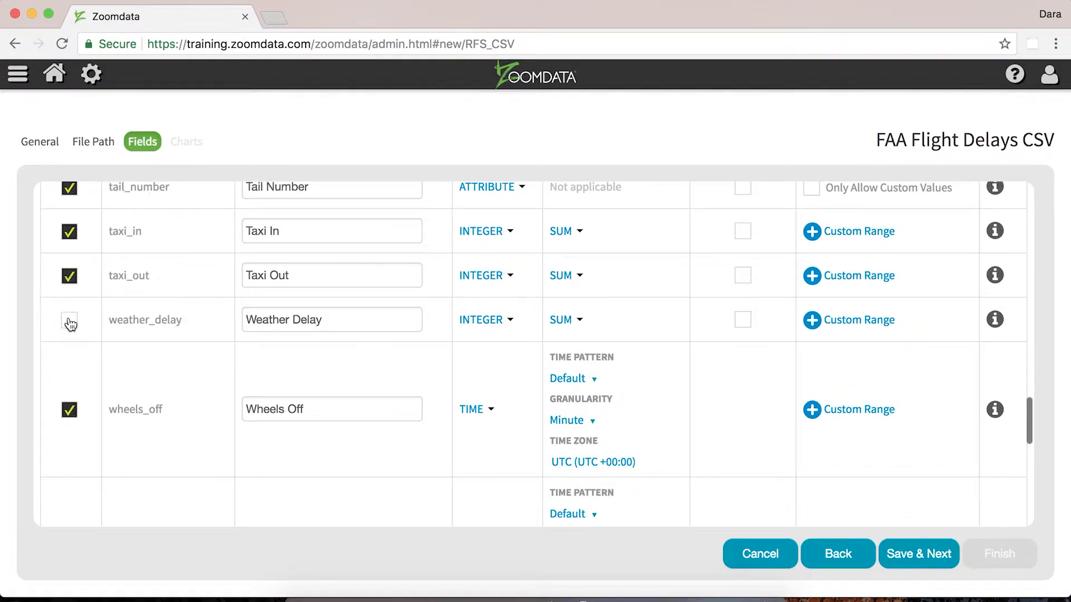
click(69, 318)
scroll(69, 327, down, 6)
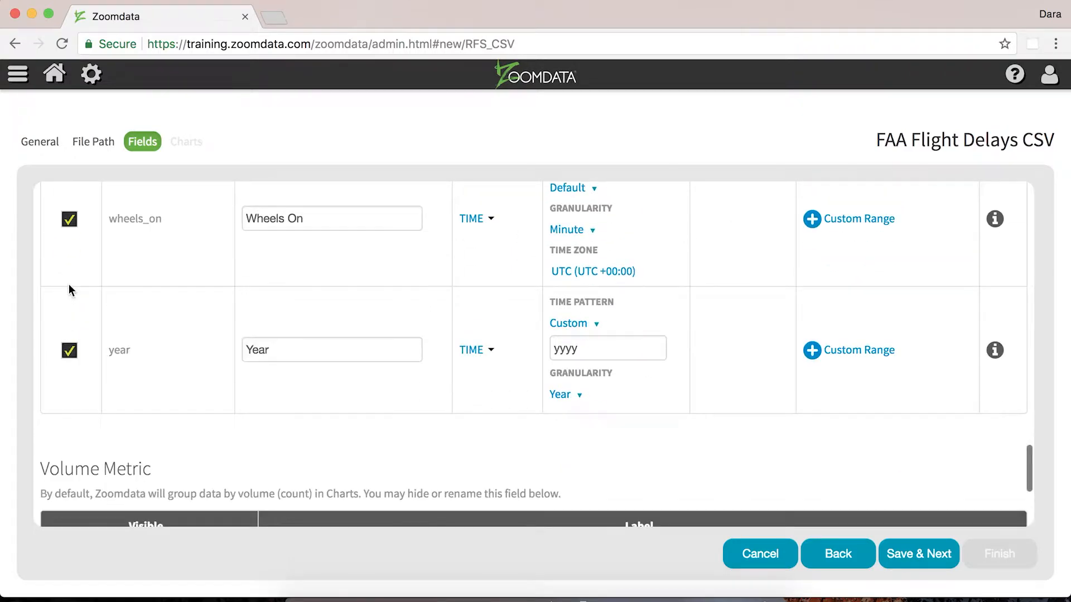
Review the field IDs and their labels across the whole field list, including the wheels_off field
scroll(69, 286, up, 10)
scroll(68, 283, up, 12)
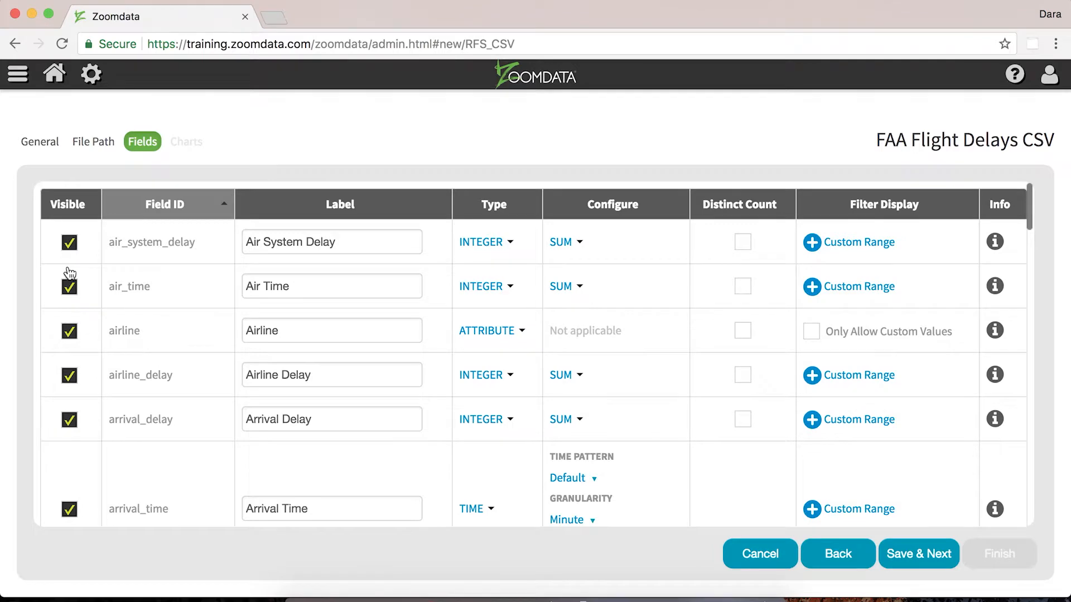
scroll(176, 275, down, 10)
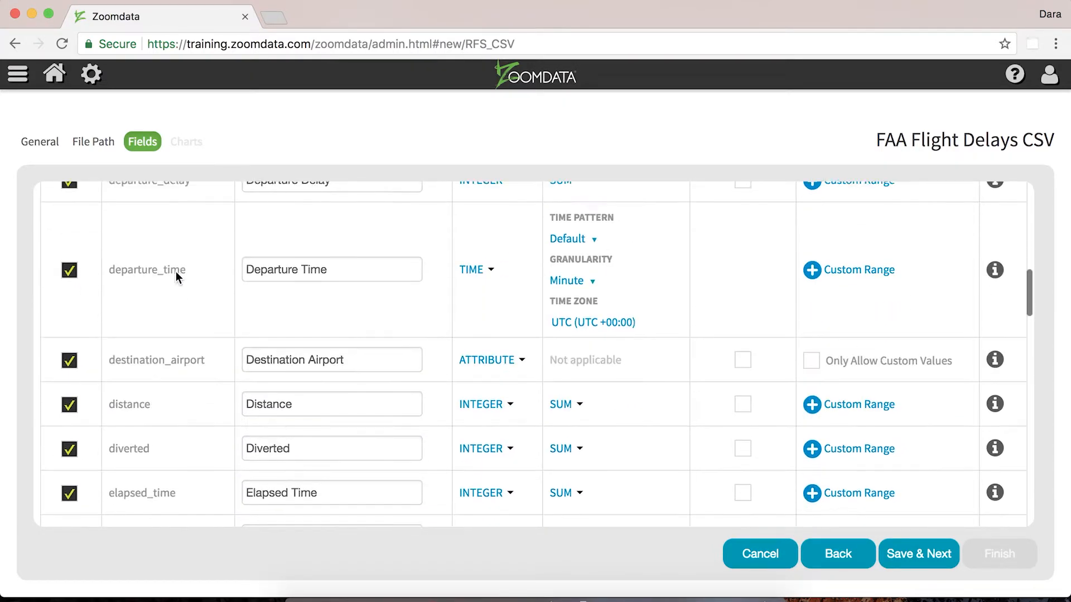
scroll(176, 272, down, 8)
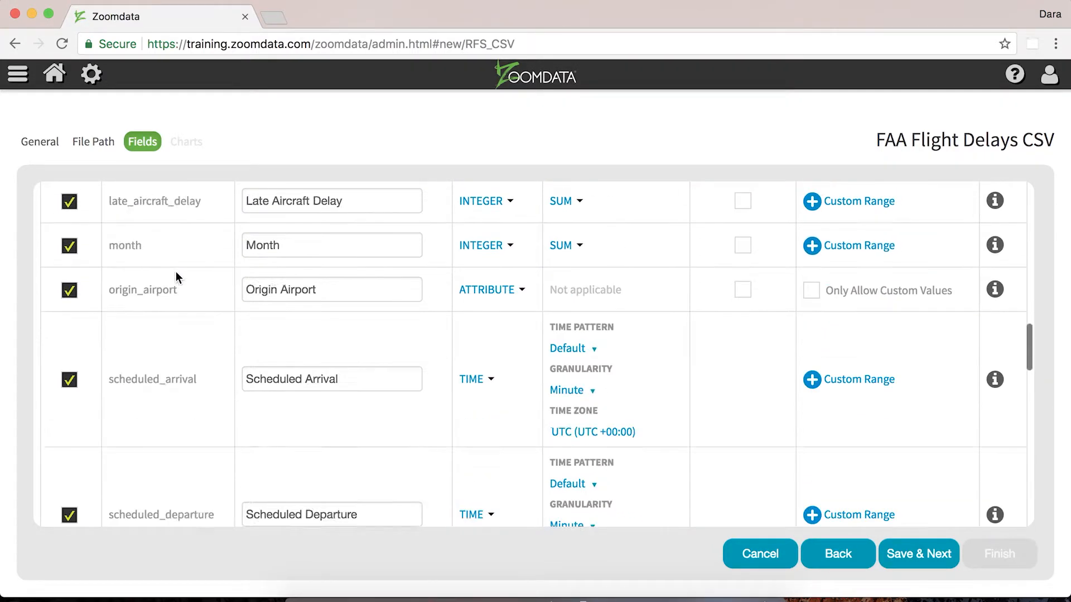
scroll(176, 272, down, 1)
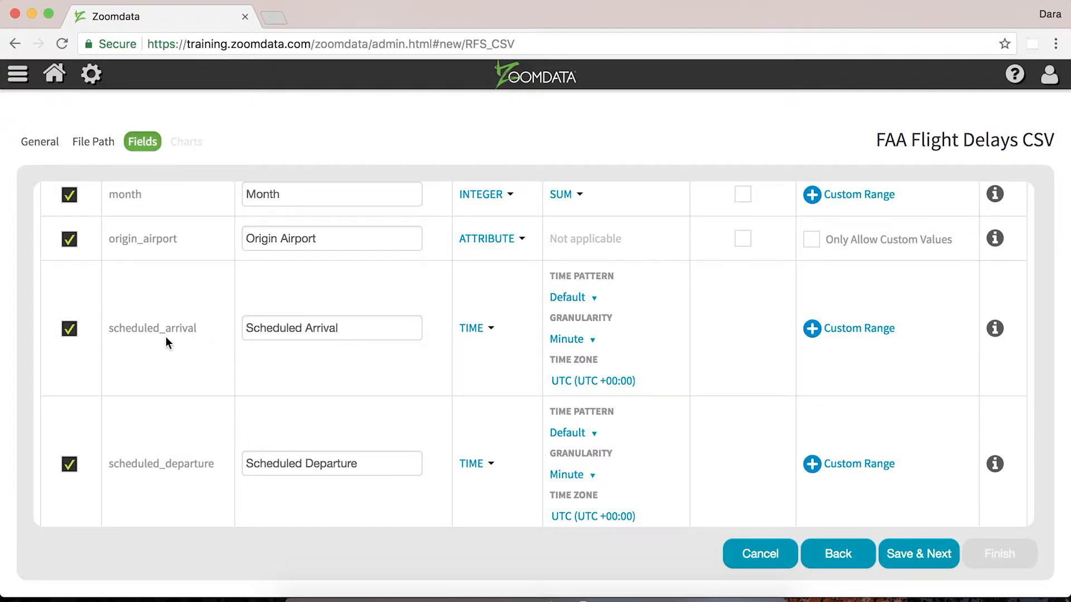
scroll(165, 338, down, 10)
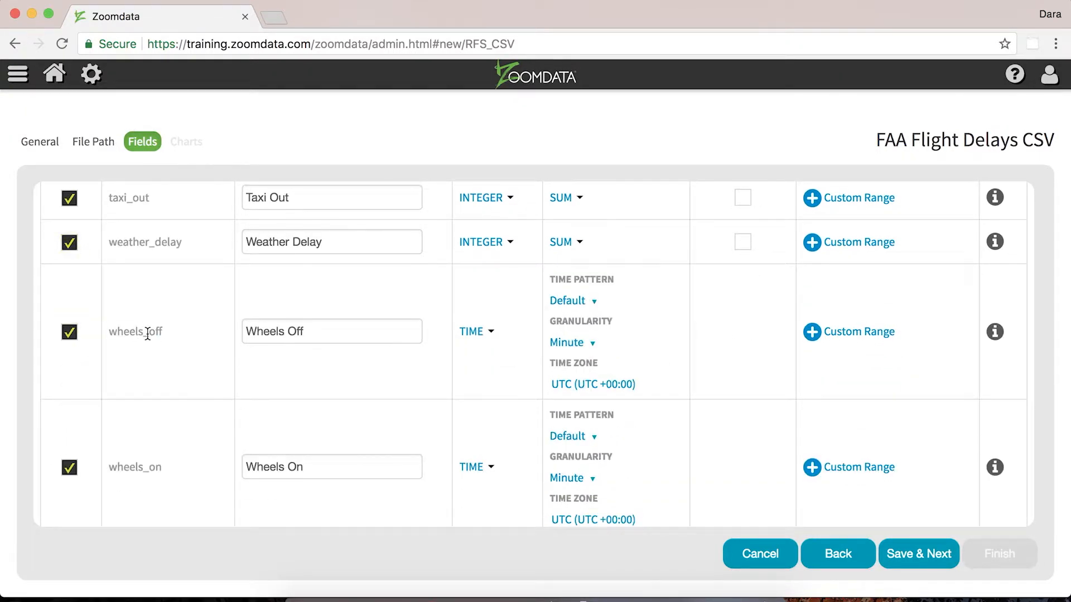
double_click(147, 332)
scroll(150, 341, down, 3)
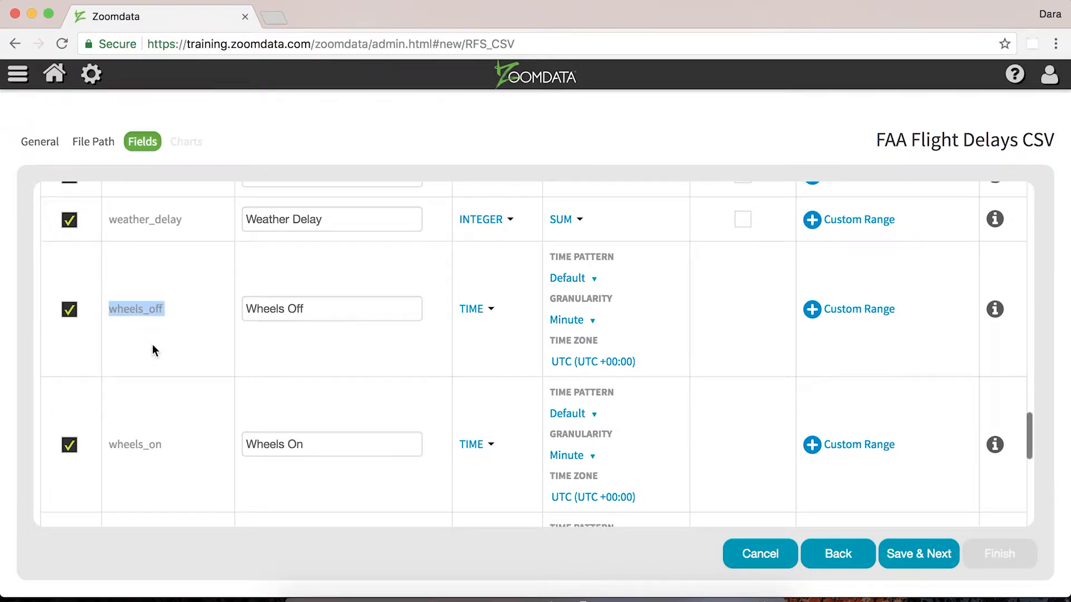
scroll(154, 349, down, 3)
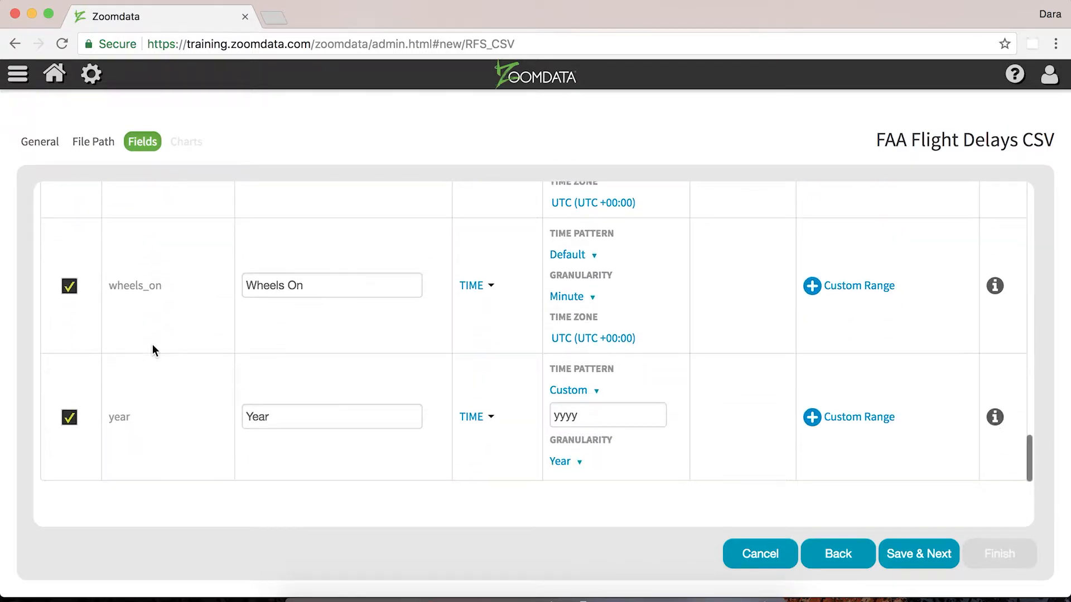
scroll(154, 349, up, 5)
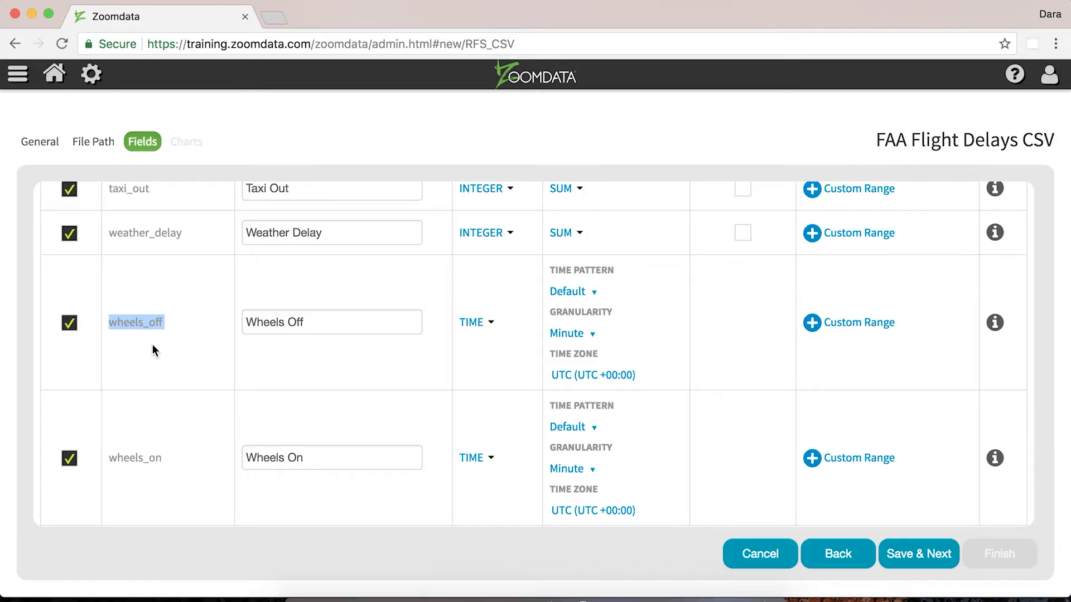
scroll(153, 348, up, 5)
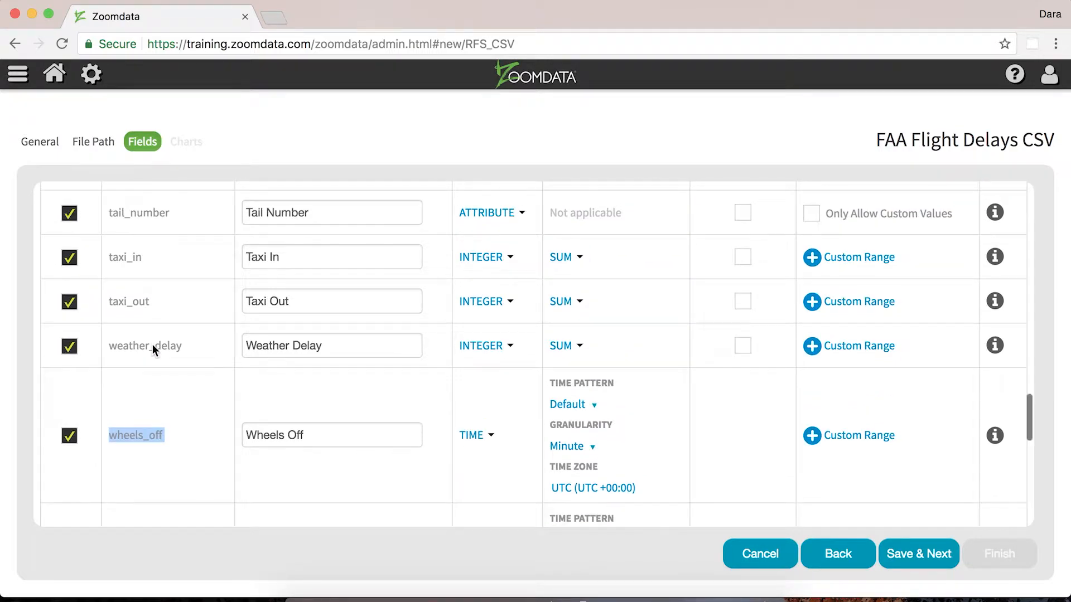
scroll(153, 345, up, 15)
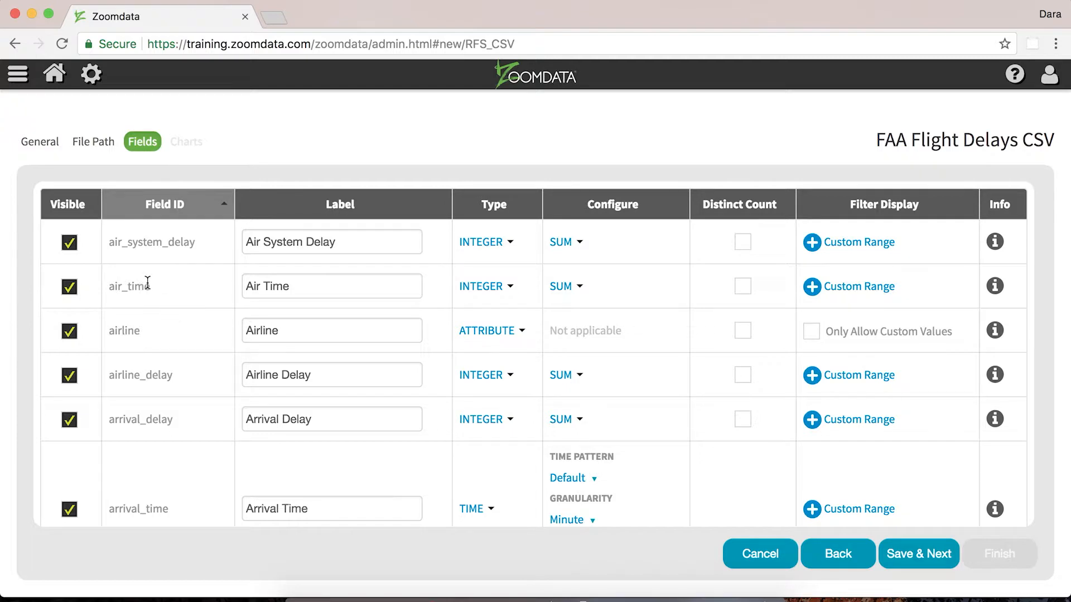
scroll(147, 283, down, 8)
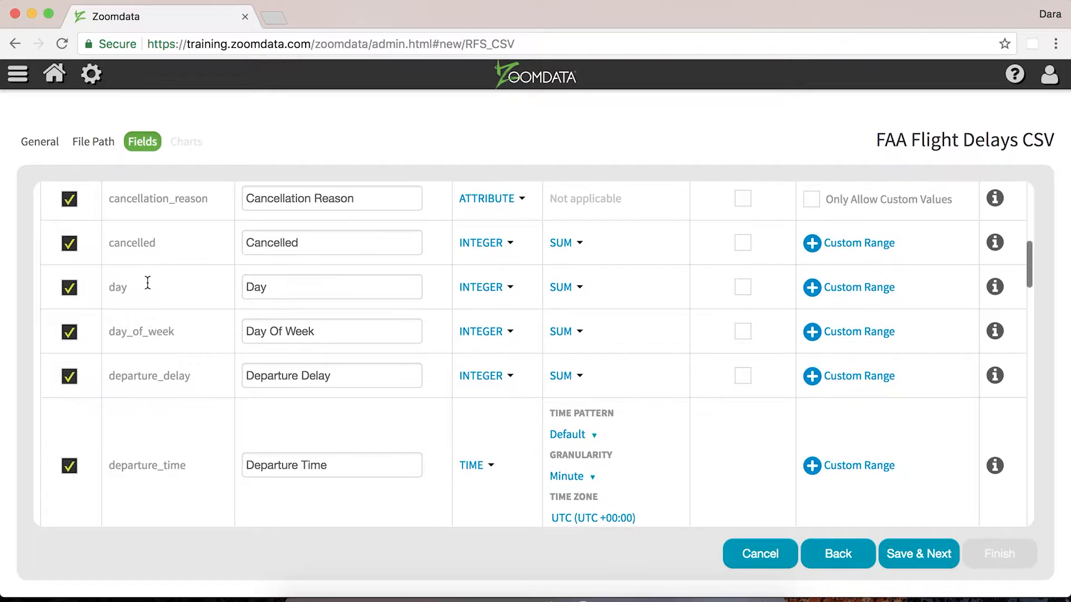
scroll(147, 282, down, 1)
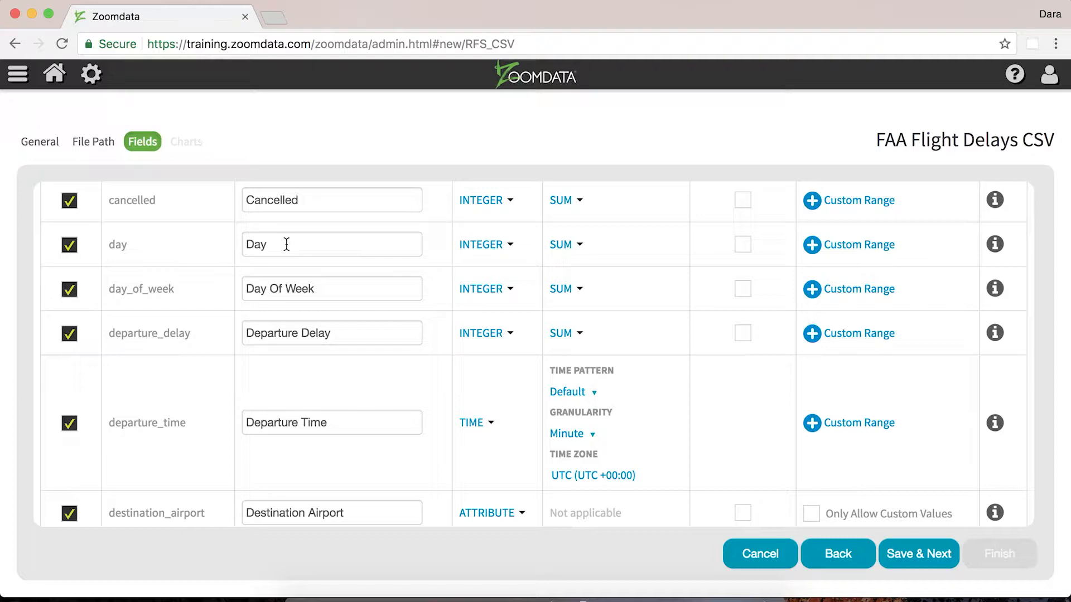
scroll(286, 244, down, 5)
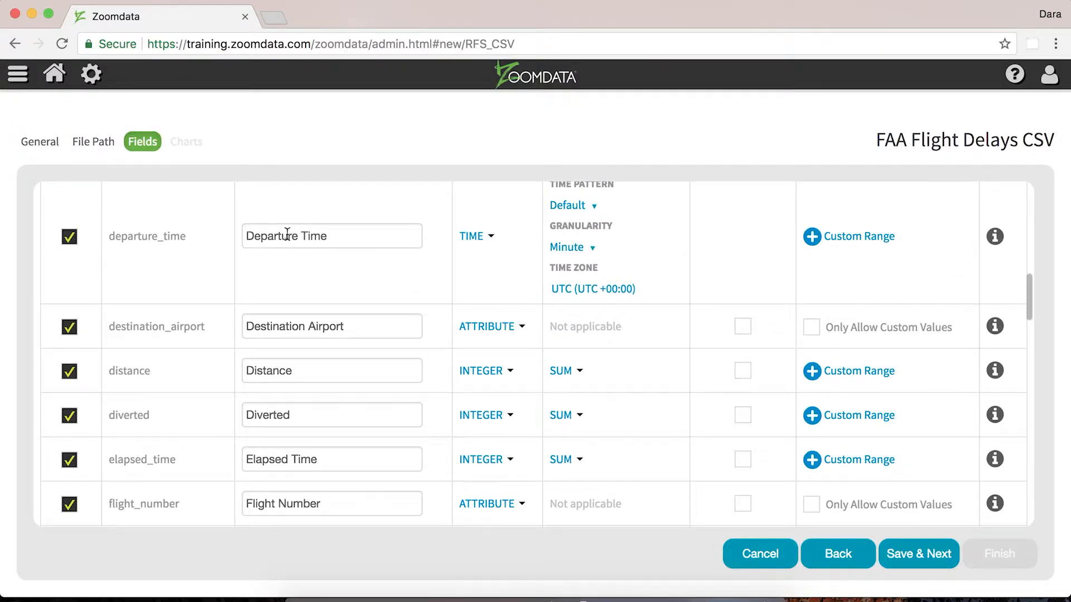
Rename the volume metric's label to "No. of Flights"
scroll(286, 245, down, 15)
scroll(287, 234, down, 5)
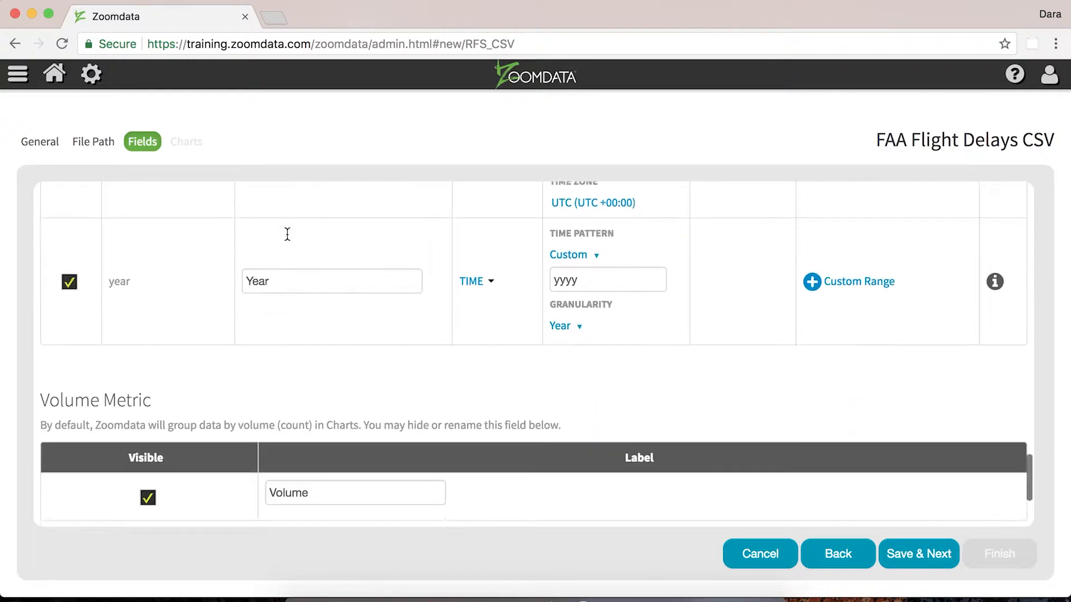
scroll(269, 387, down, 3)
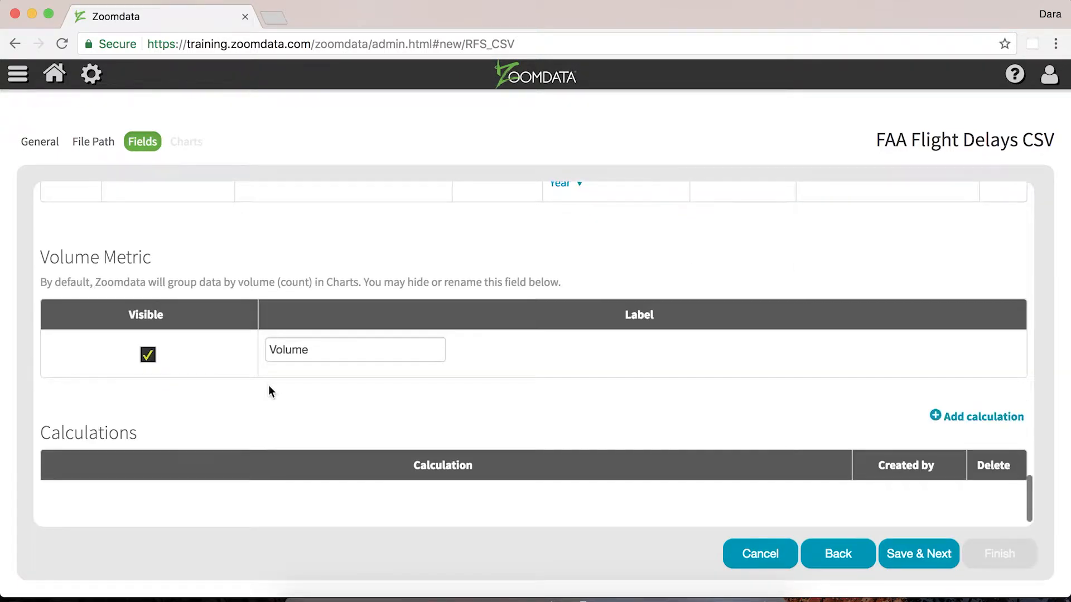
double_click(284, 355)
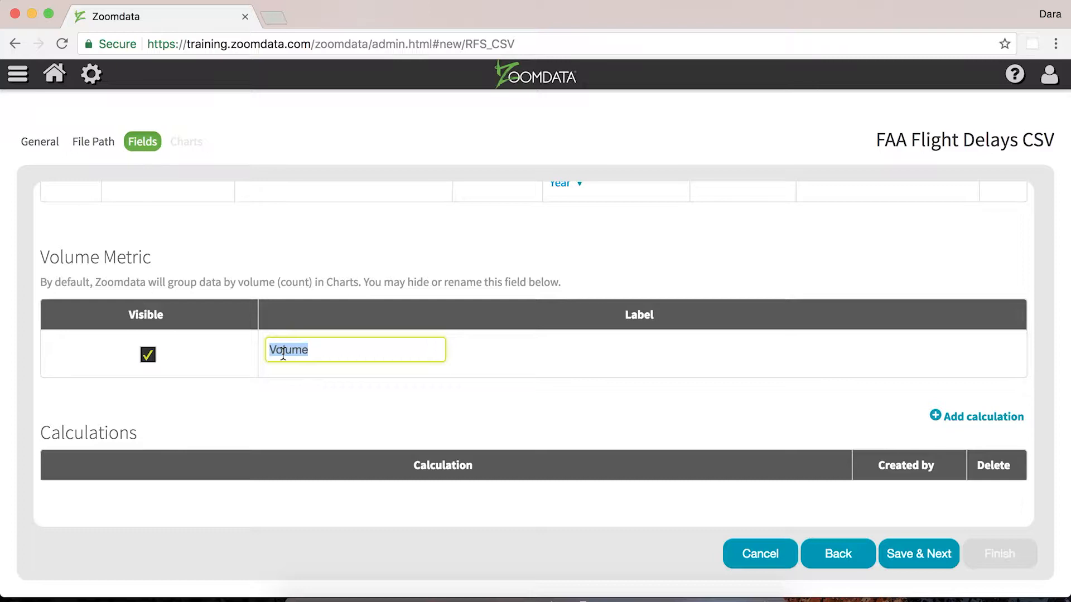
text(No. of Flights)
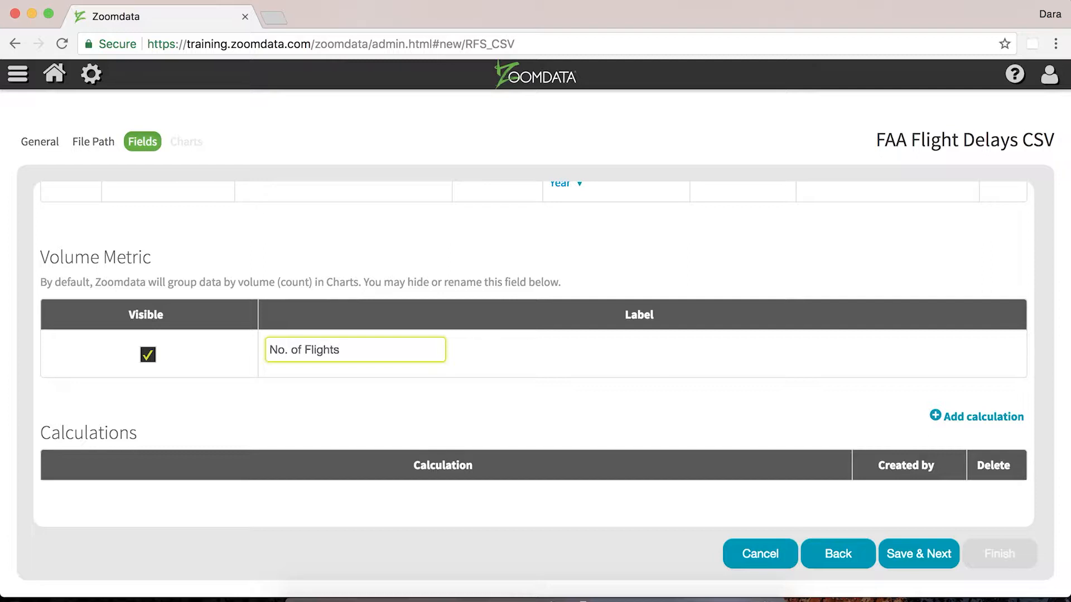
Look at the data types available for the air_system_delay field and leave its type as it is
scroll(341, 413, up, 3)
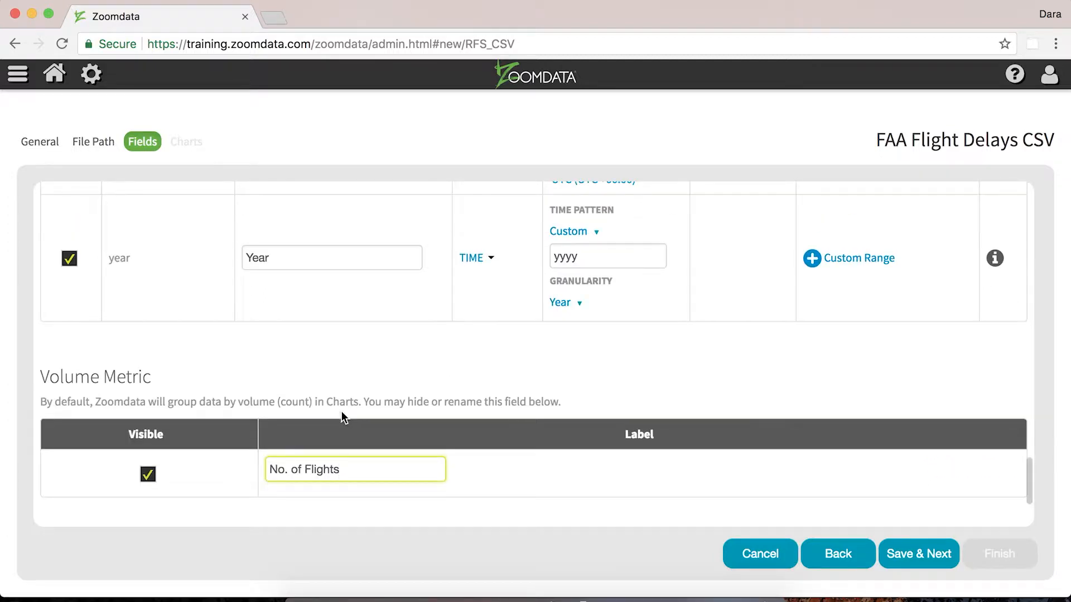
scroll(342, 414, up, 2)
scroll(342, 413, up, 2)
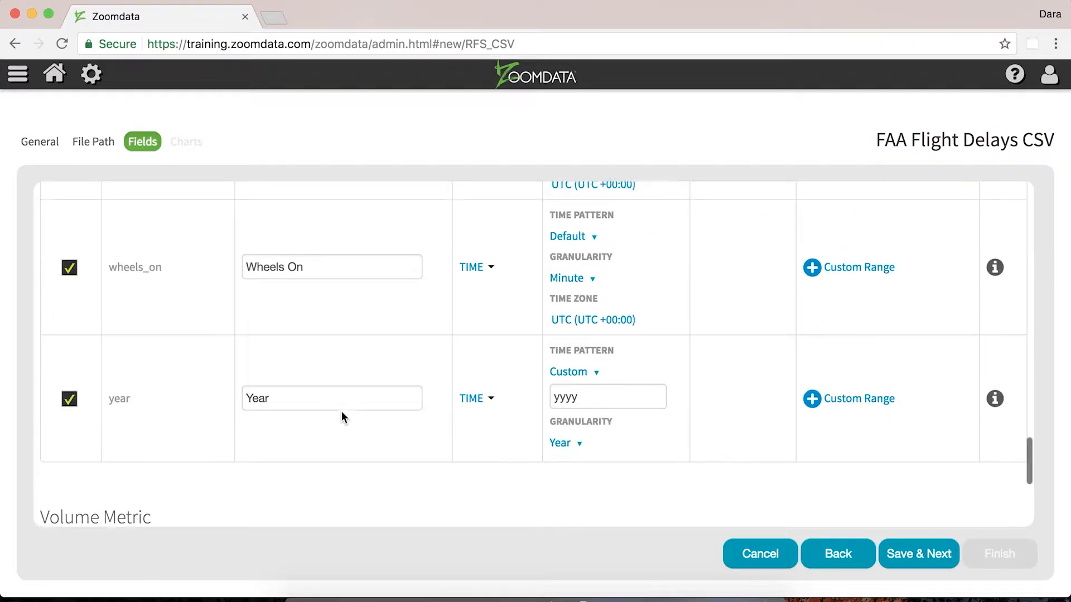
scroll(342, 414, up, 3)
scroll(342, 411, up, 10)
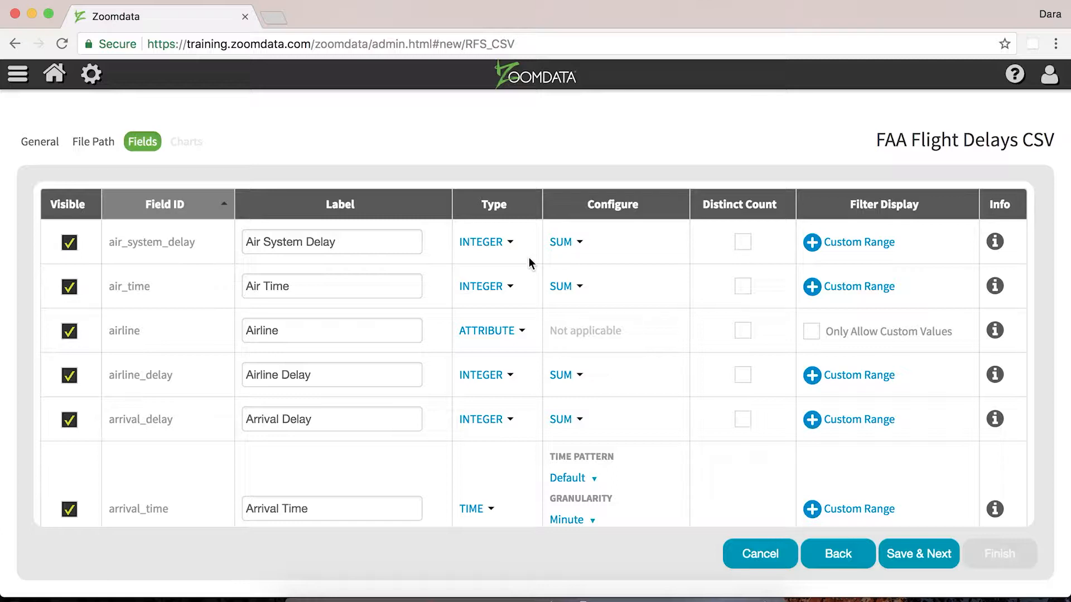
click(500, 242)
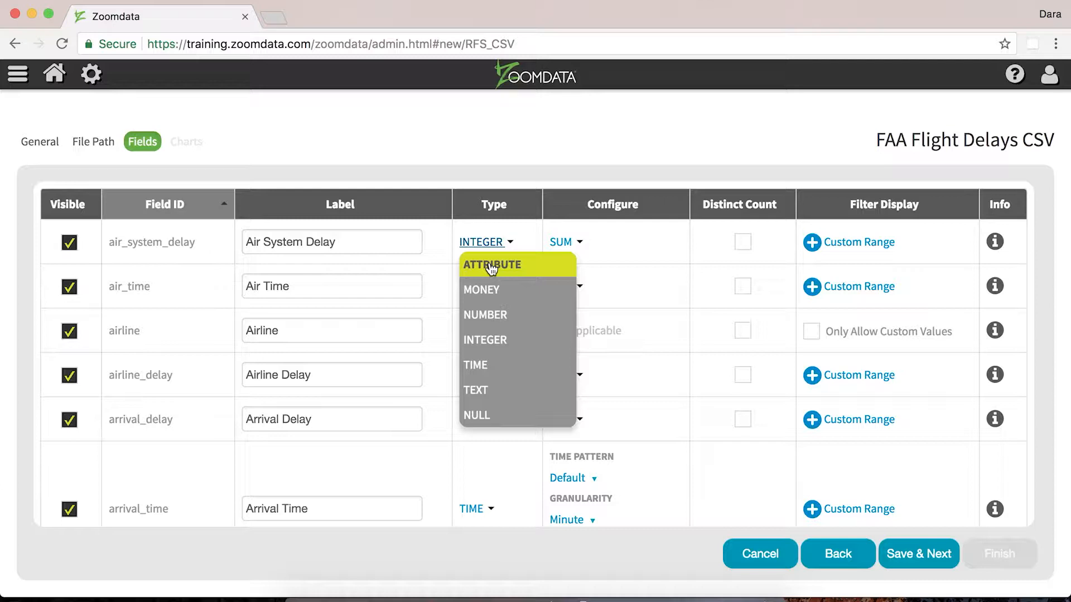
click(665, 310)
Look at the data types available for the airline field without choosing another one
scroll(665, 309, down, 5)
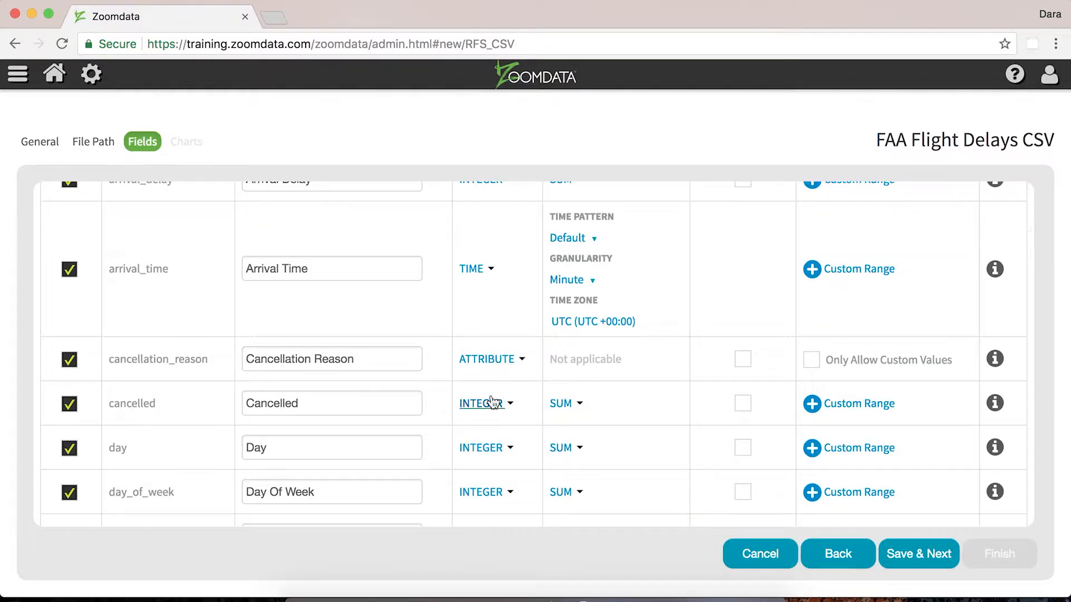
scroll(490, 401, up, 3)
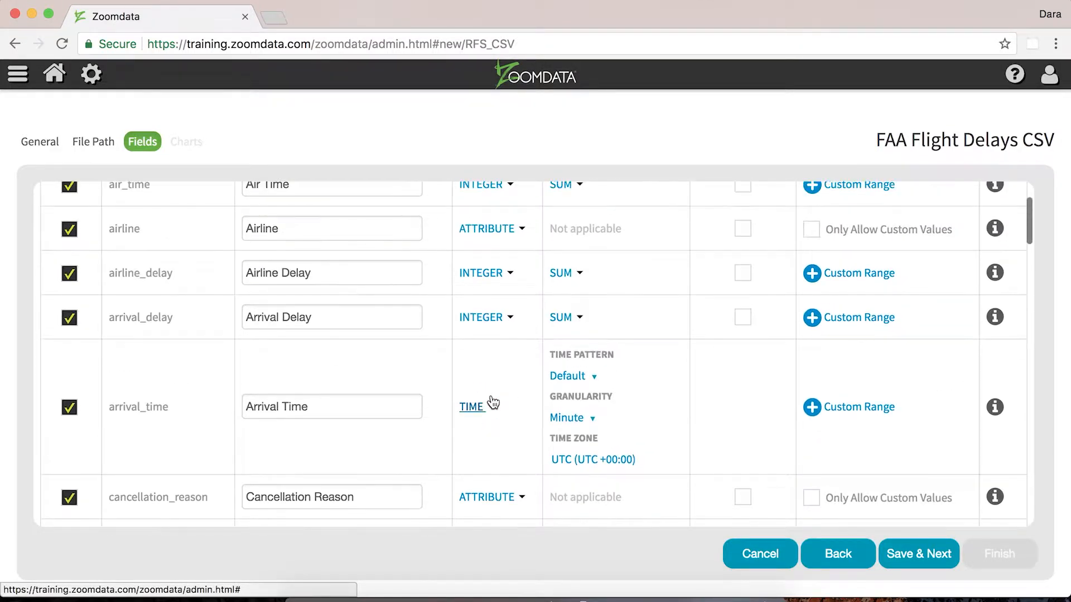
click(482, 228)
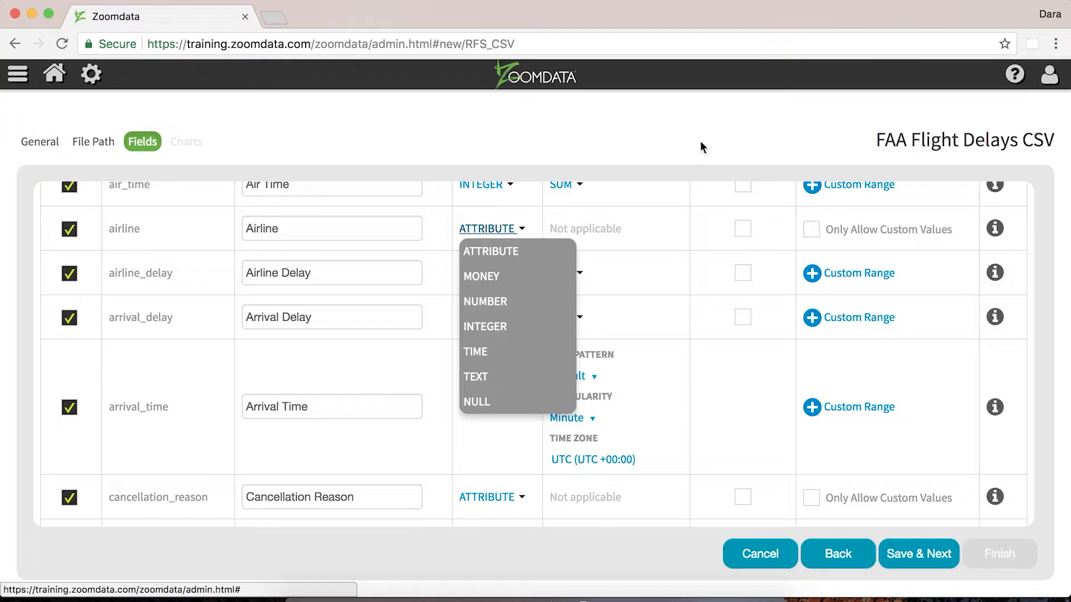
click(622, 234)
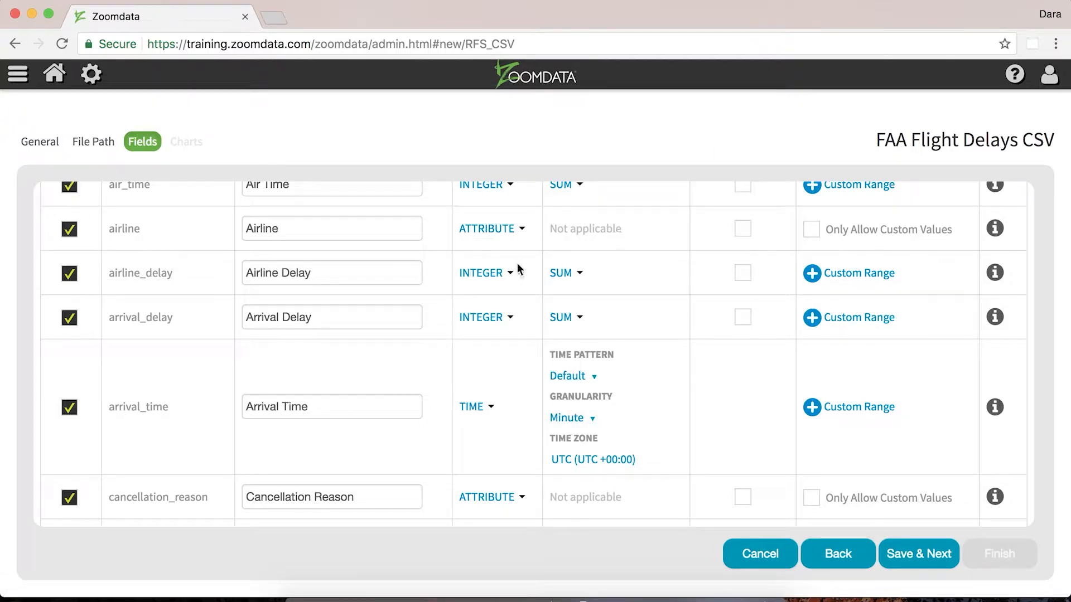
Try the NUMBER type on the airline_delay field and set it back to INTEGER
click(491, 279)
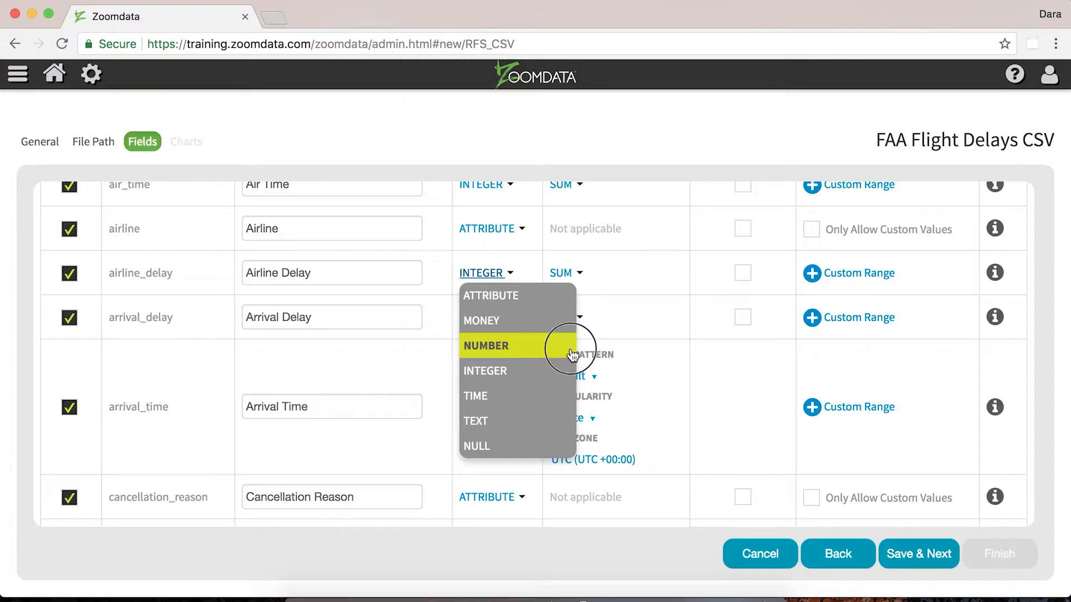
click(555, 346)
click(486, 273)
click(491, 371)
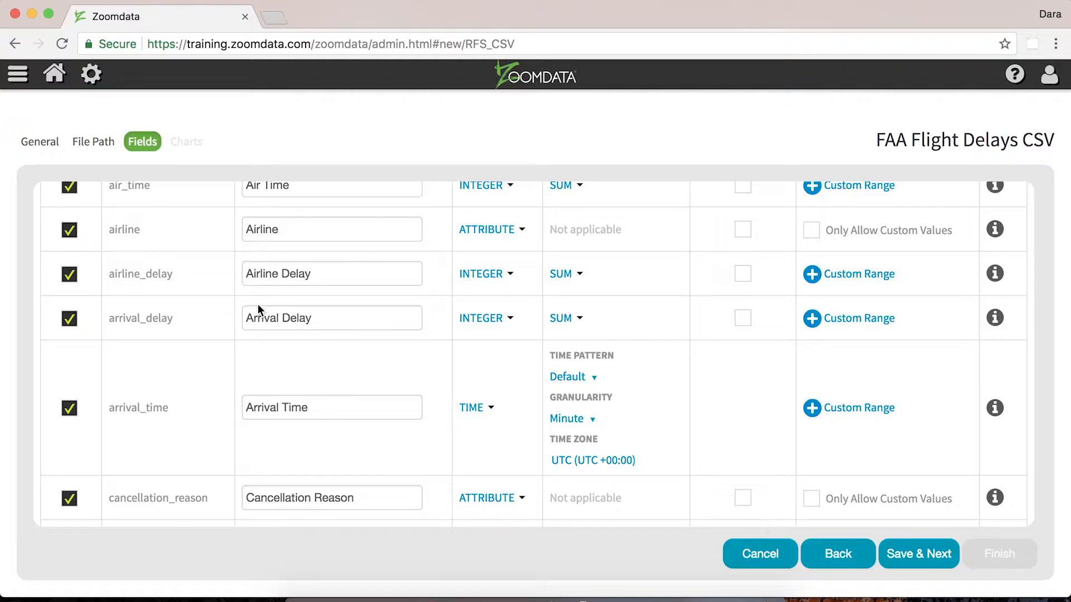
Look through the field types further down the list and view the type options of the scheduled_arrival field
scroll(258, 303, down, 15)
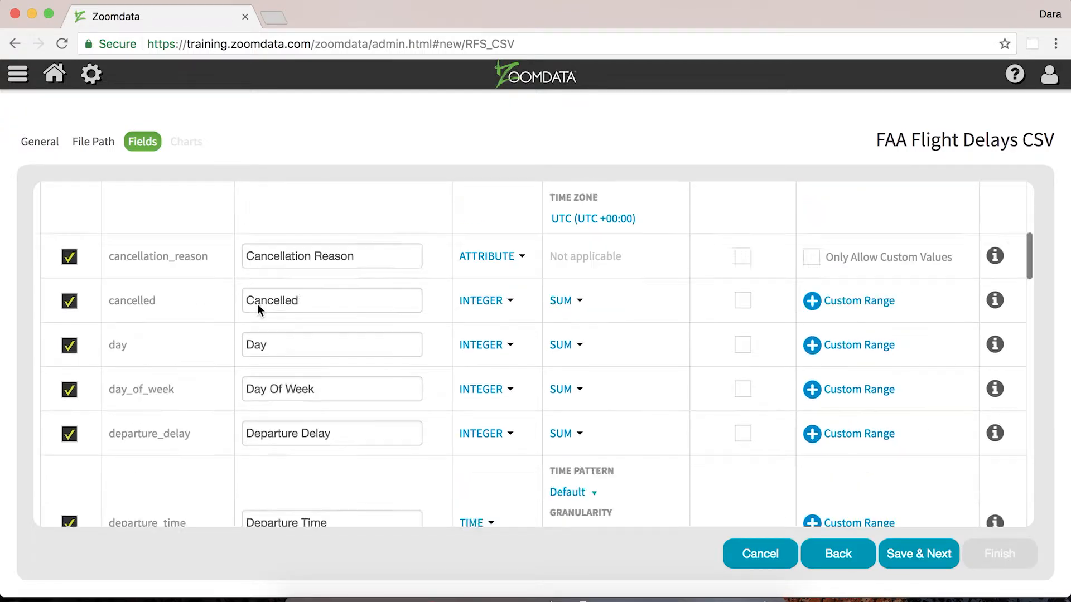
scroll(257, 304, down, 1)
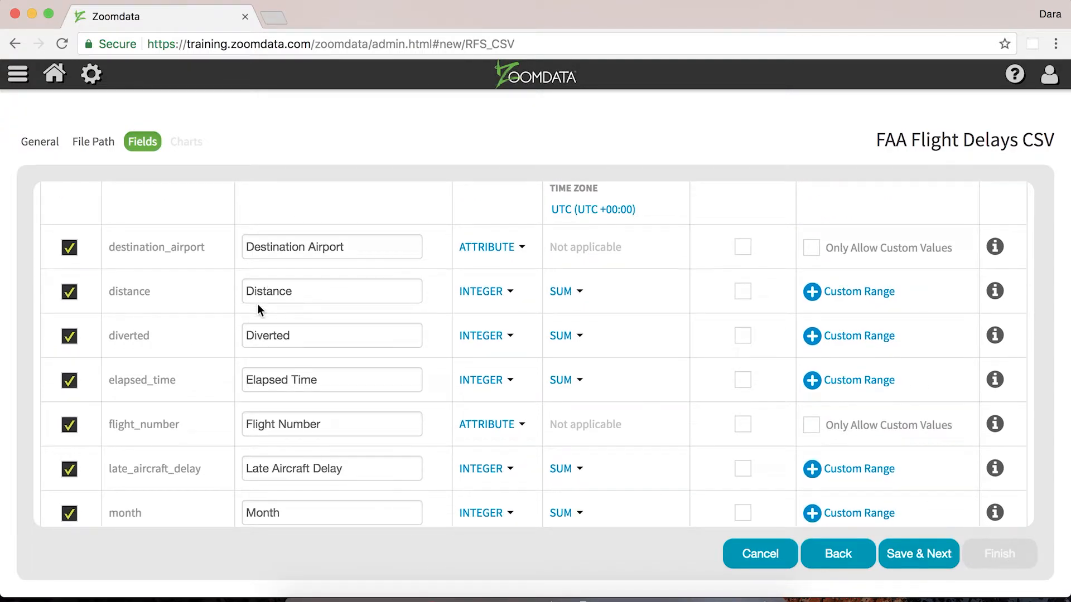
scroll(257, 303, down, 4)
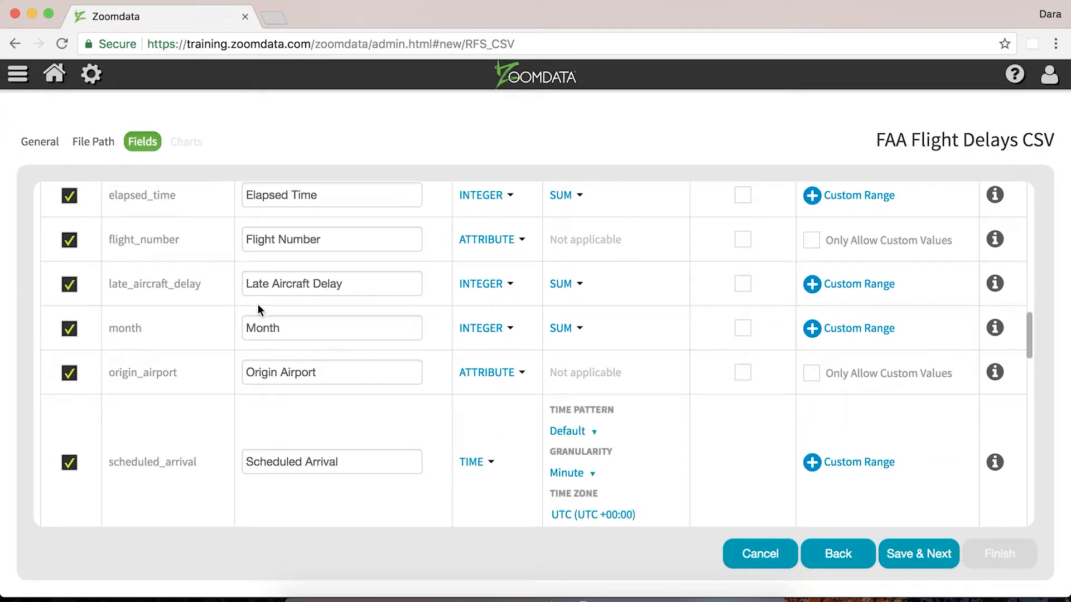
click(481, 463)
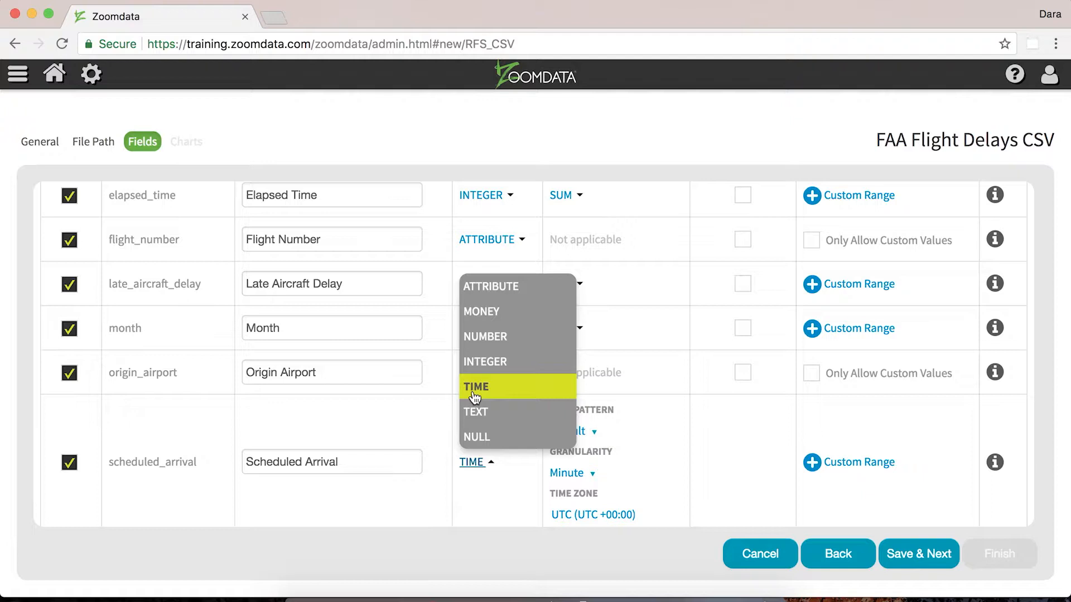
click(441, 411)
Set the default aggregation of the arrival_delay and departure_delay fields to AVG
scroll(442, 407, up, 15)
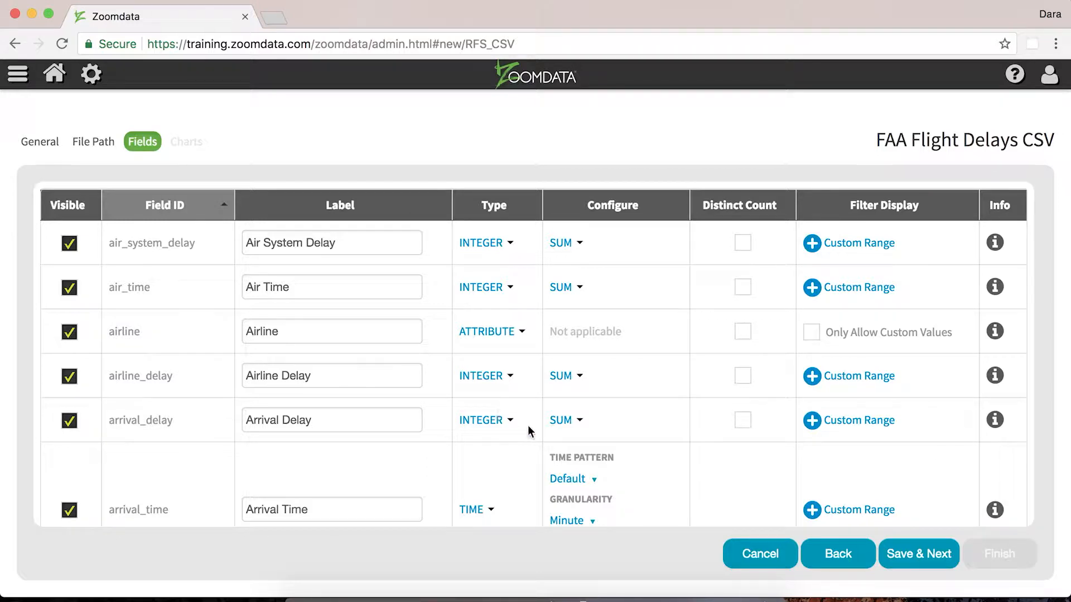
click(570, 425)
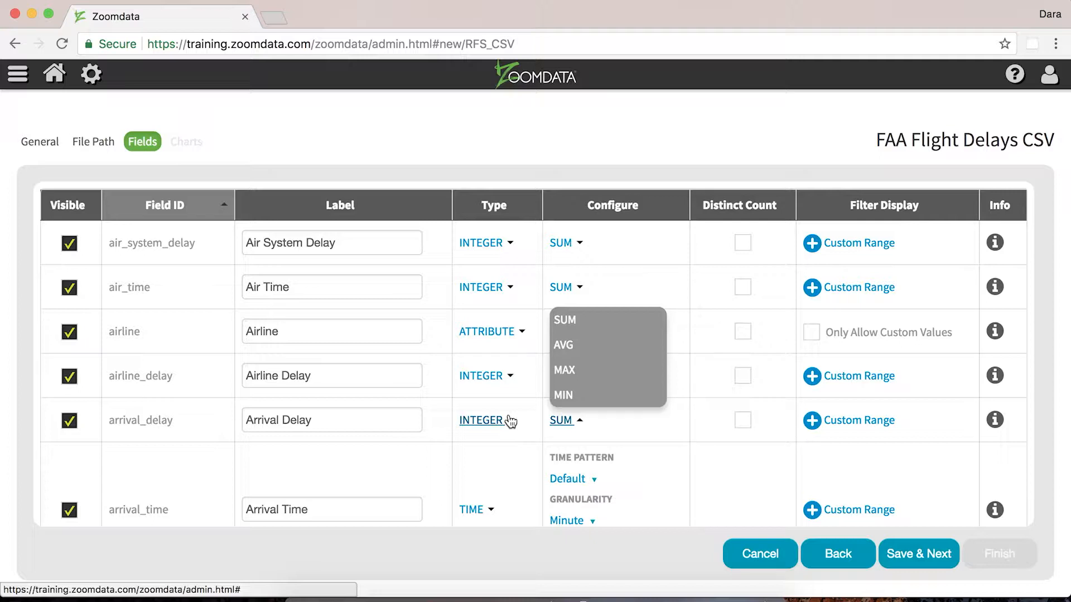
click(563, 345)
scroll(564, 352, down, 6)
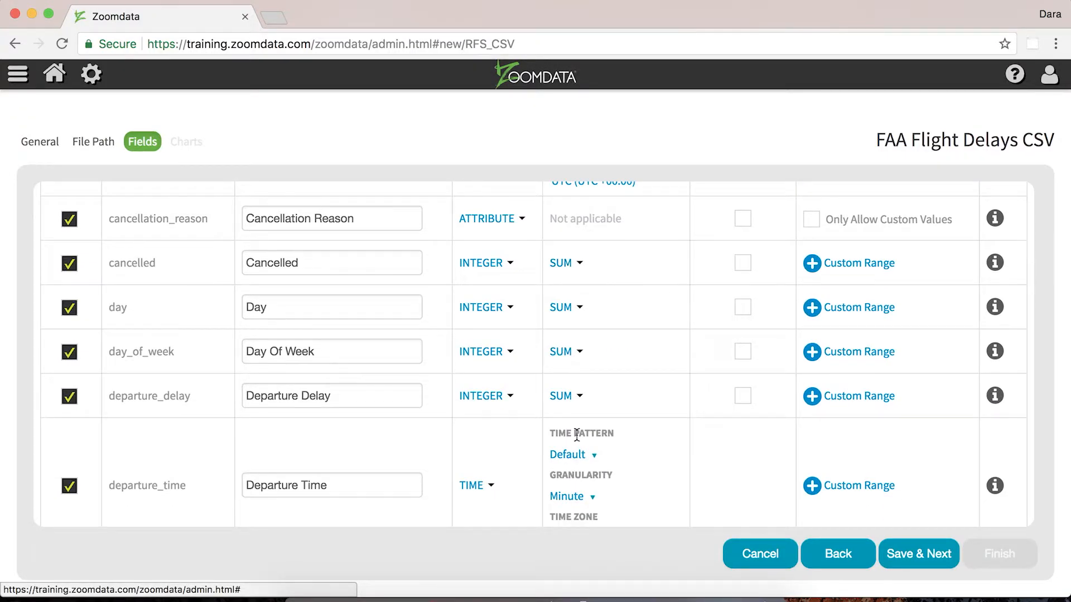
click(561, 397)
click(558, 443)
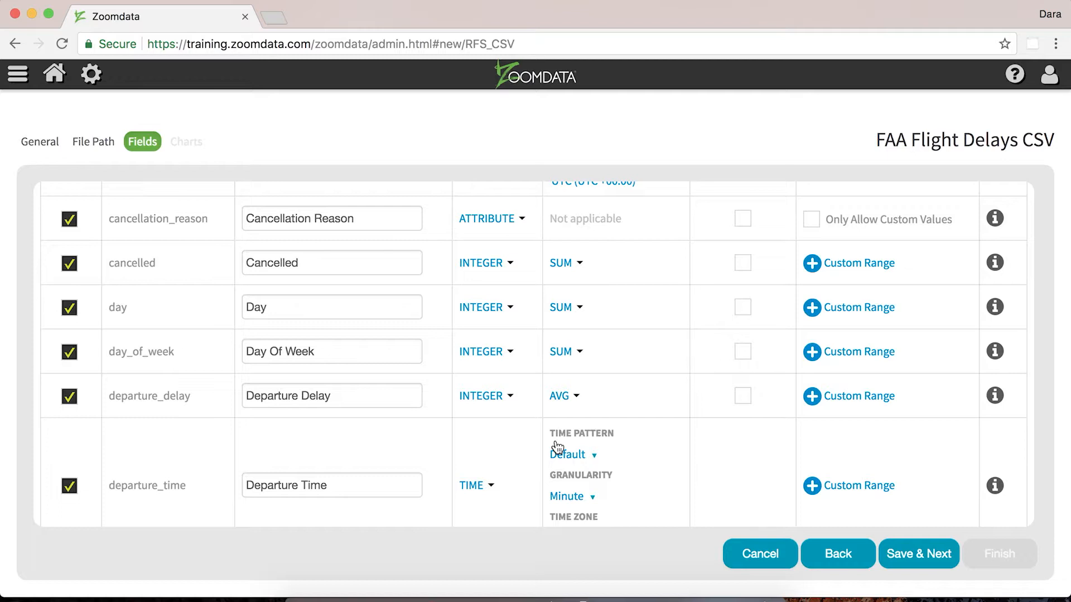
Try a Custom time pattern on the departure_time field and return it to Default
scroll(557, 446, down, 2)
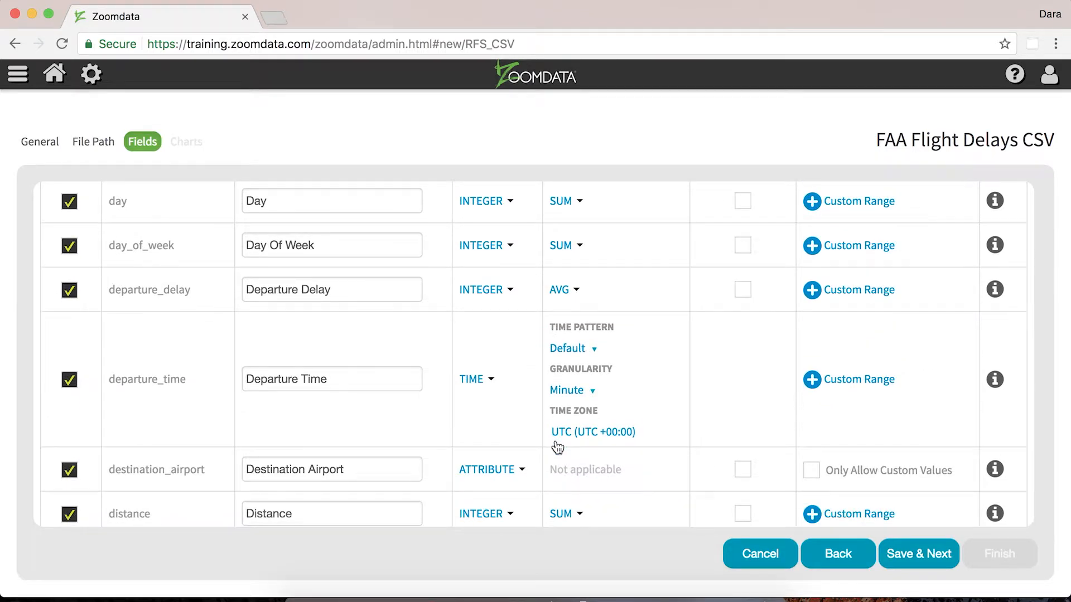
click(565, 355)
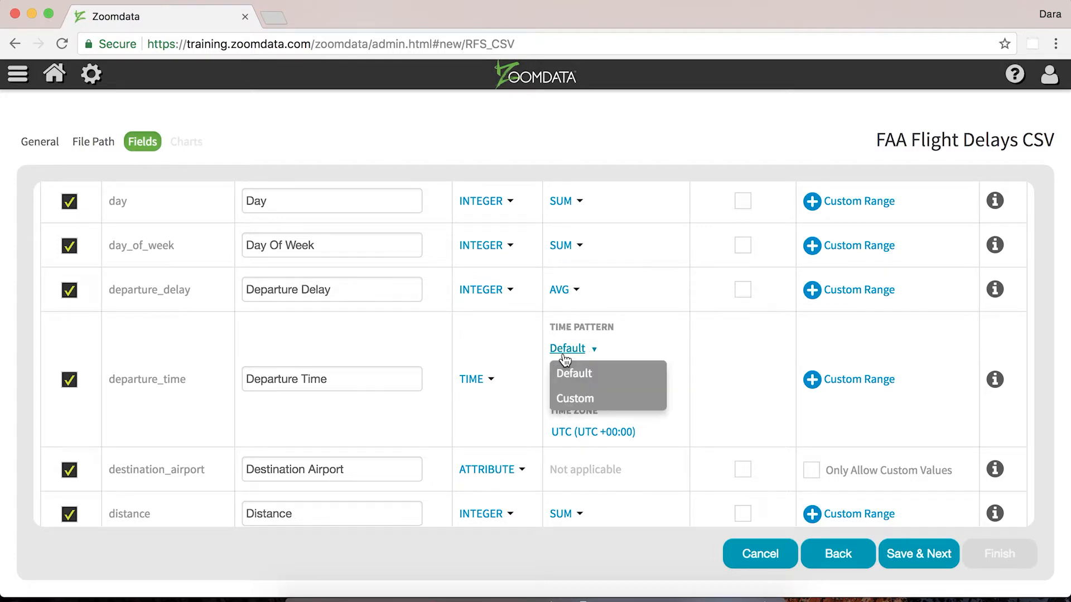
click(562, 398)
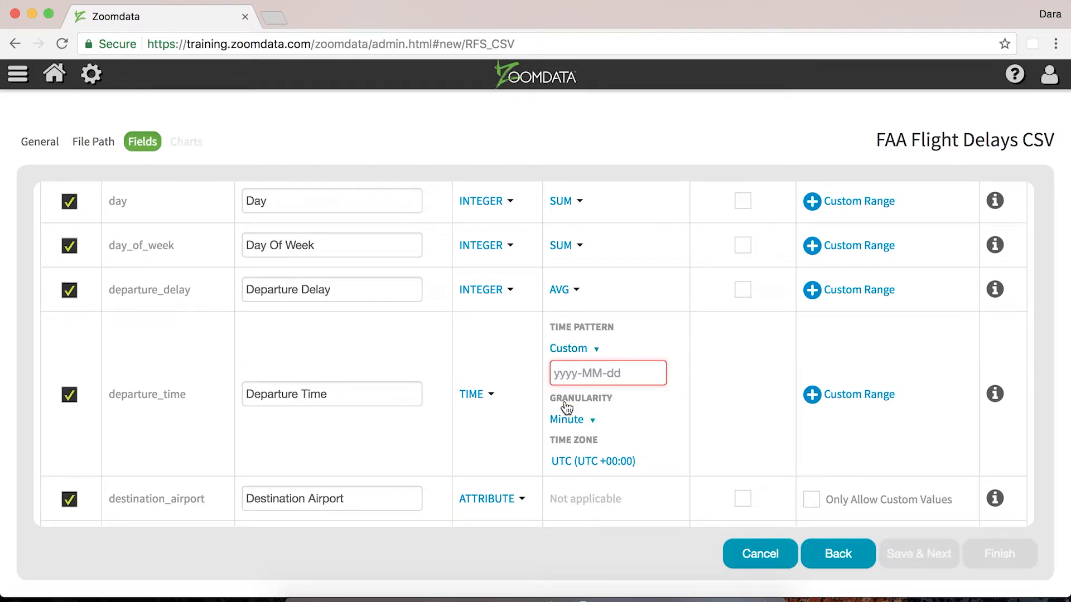
click(564, 370)
click(565, 350)
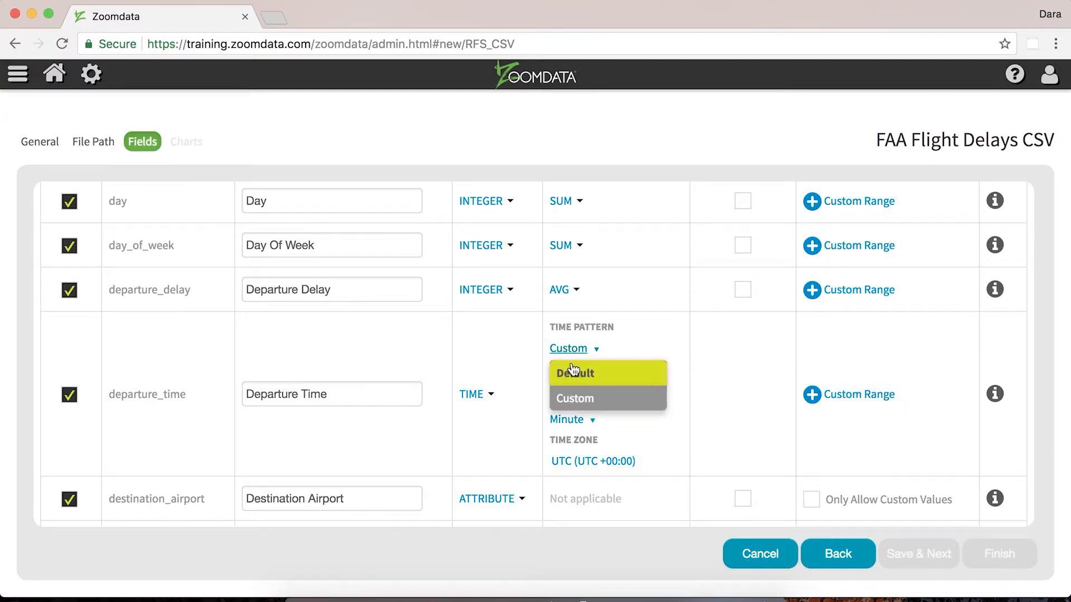
click(574, 372)
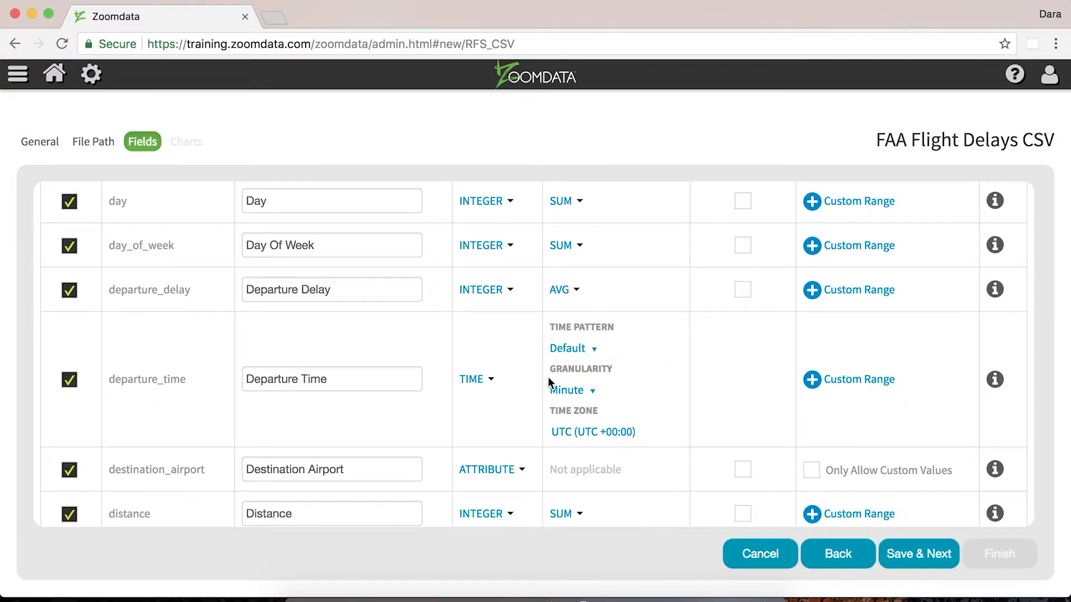
View the granularity options of the departure_time field, from Second to Year, without choosing another one
drag(558, 408, 560, 400)
click(564, 396)
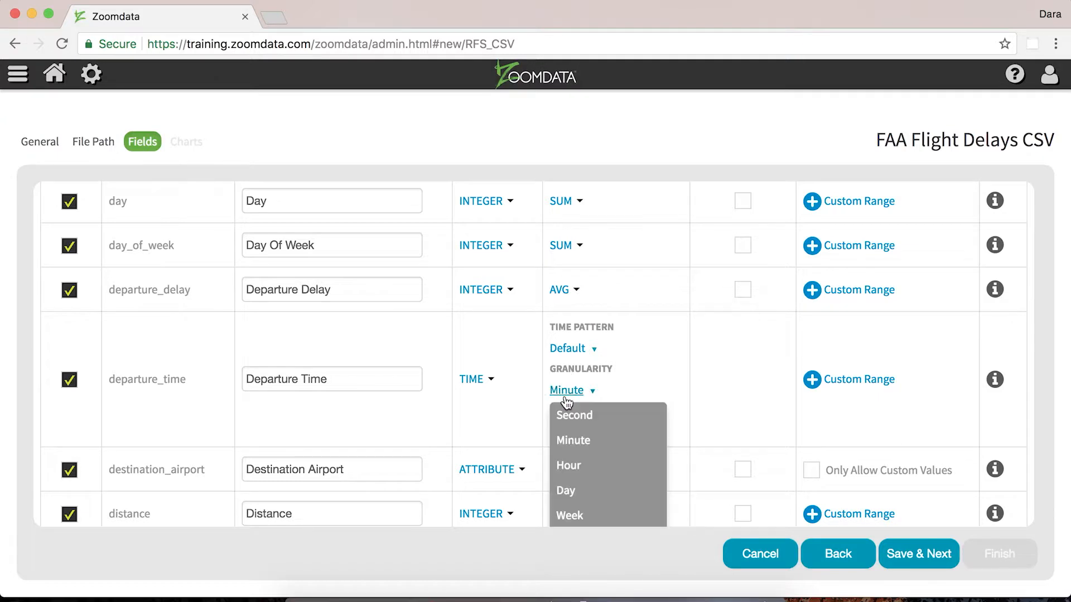
scroll(547, 437, down, 3)
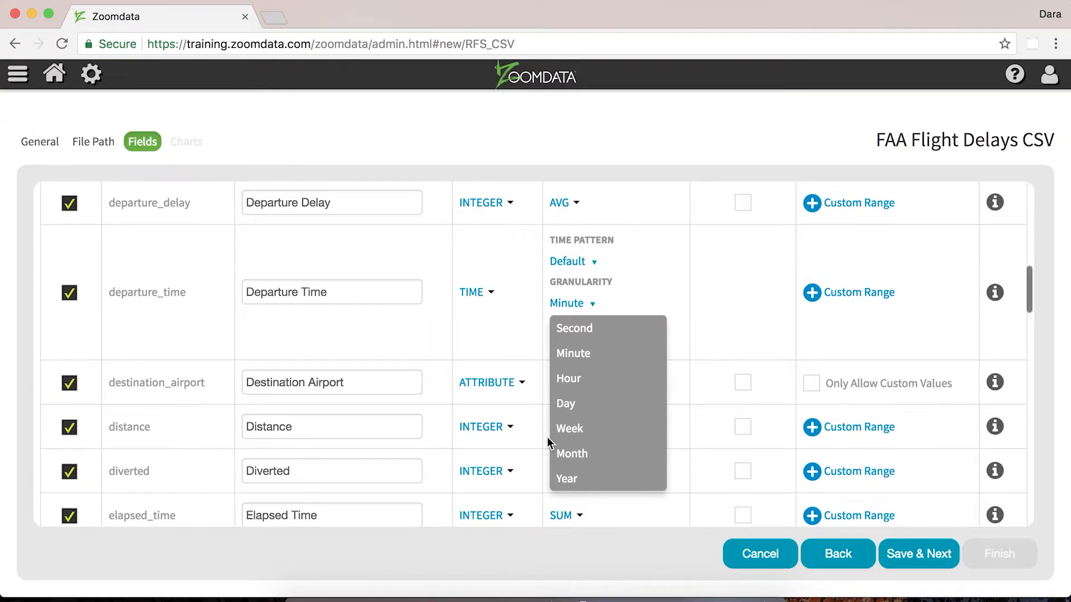
click(533, 316)
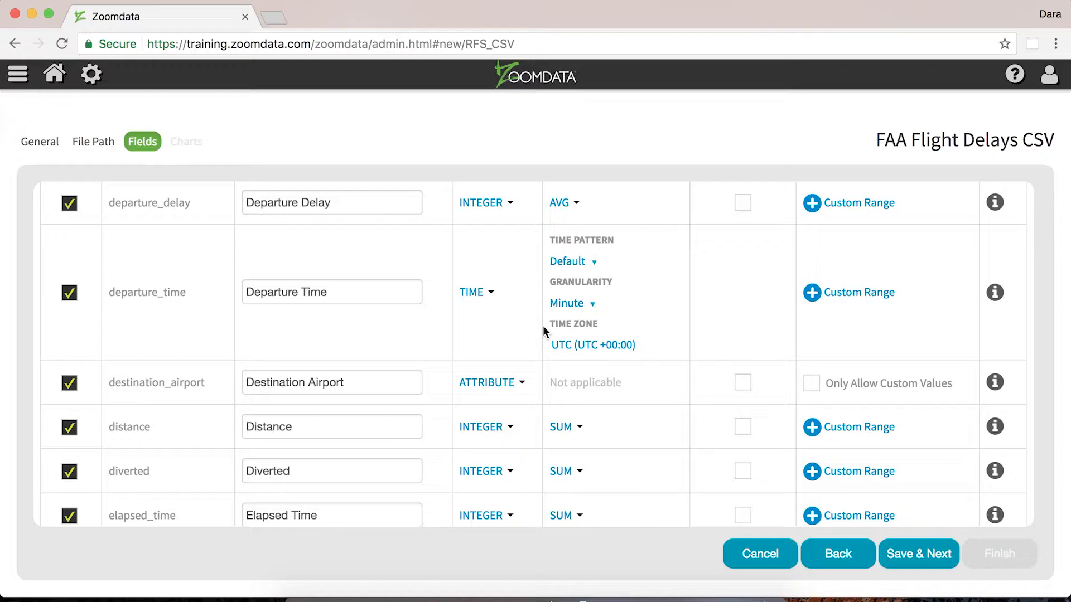
Enable the distinct count for the airline field
scroll(543, 326, up, 10)
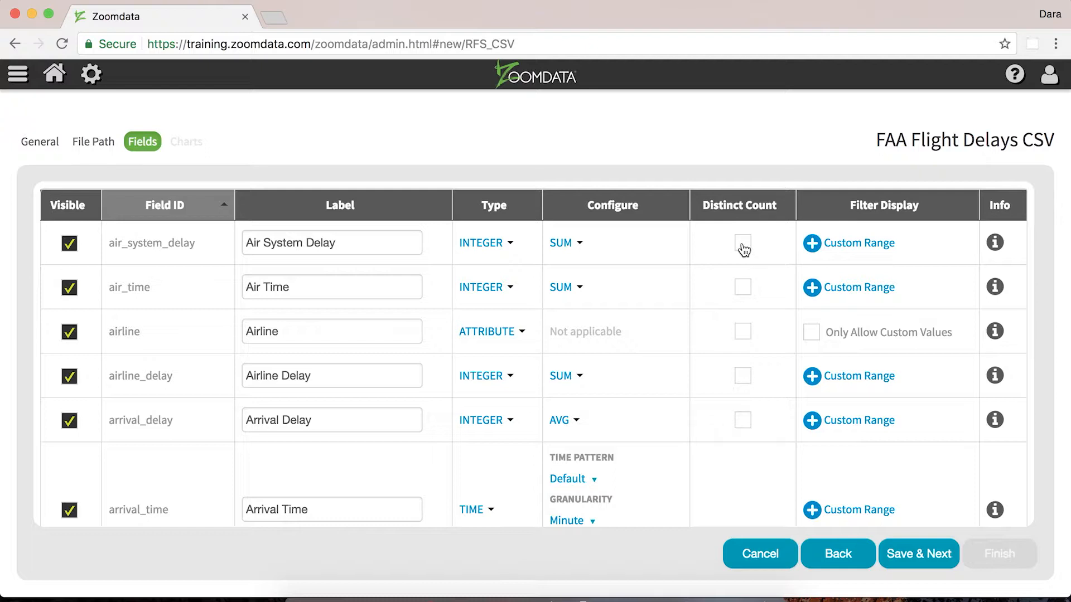
scroll(743, 249, down, 3)
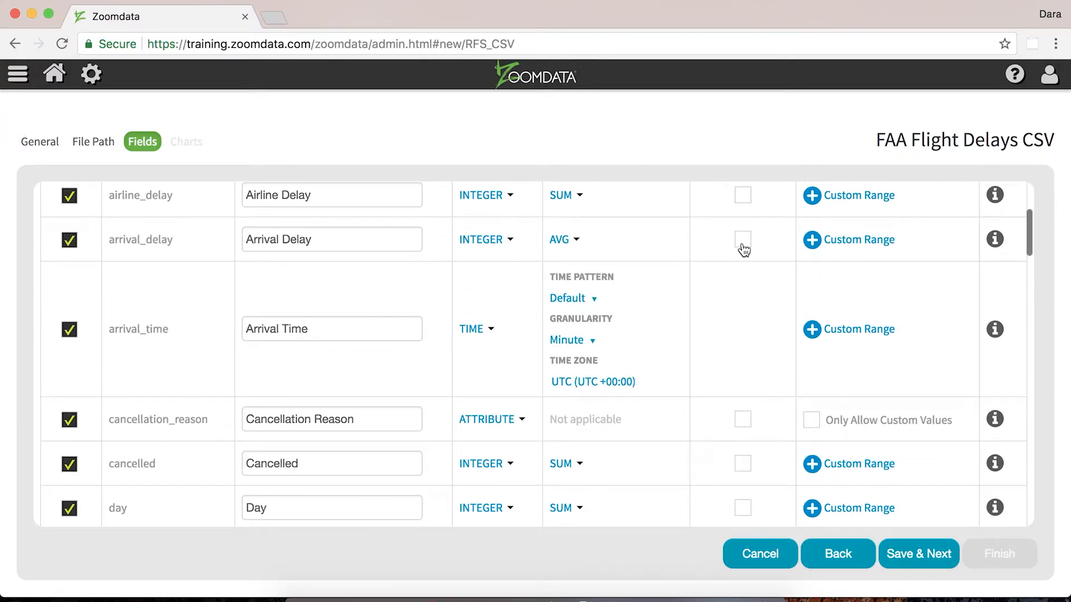
scroll(743, 250, down, 2)
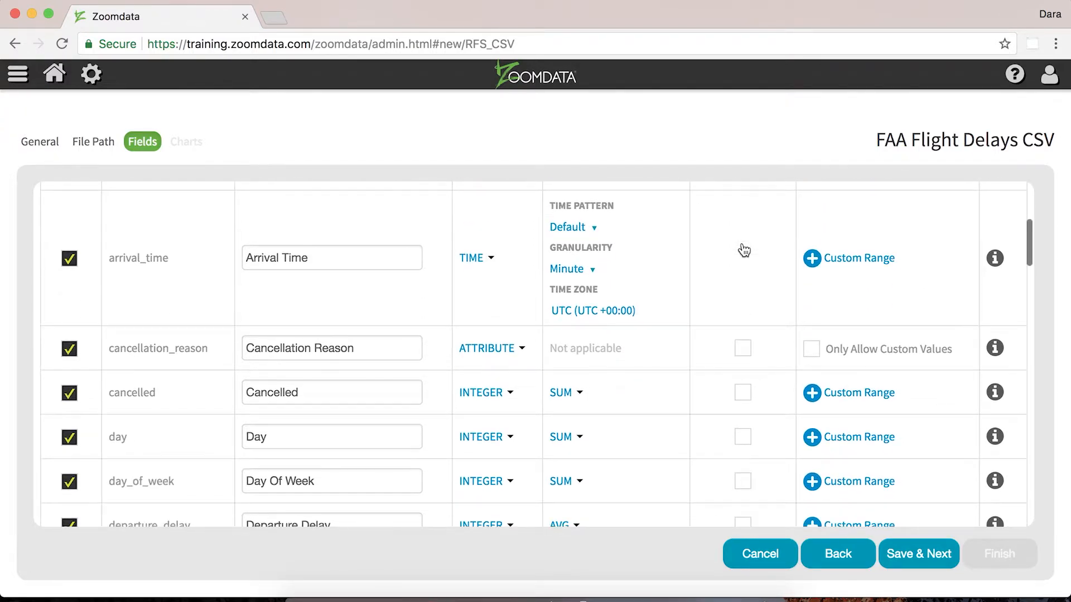
scroll(743, 249, up, 1)
scroll(743, 249, up, 3)
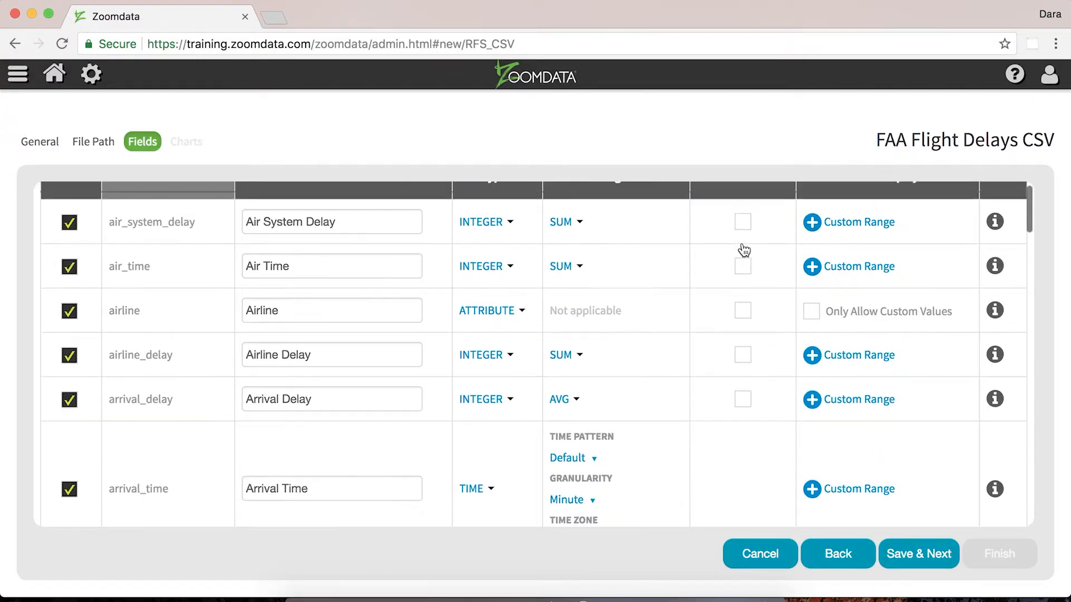
click(741, 313)
scroll(739, 317, up, 2)
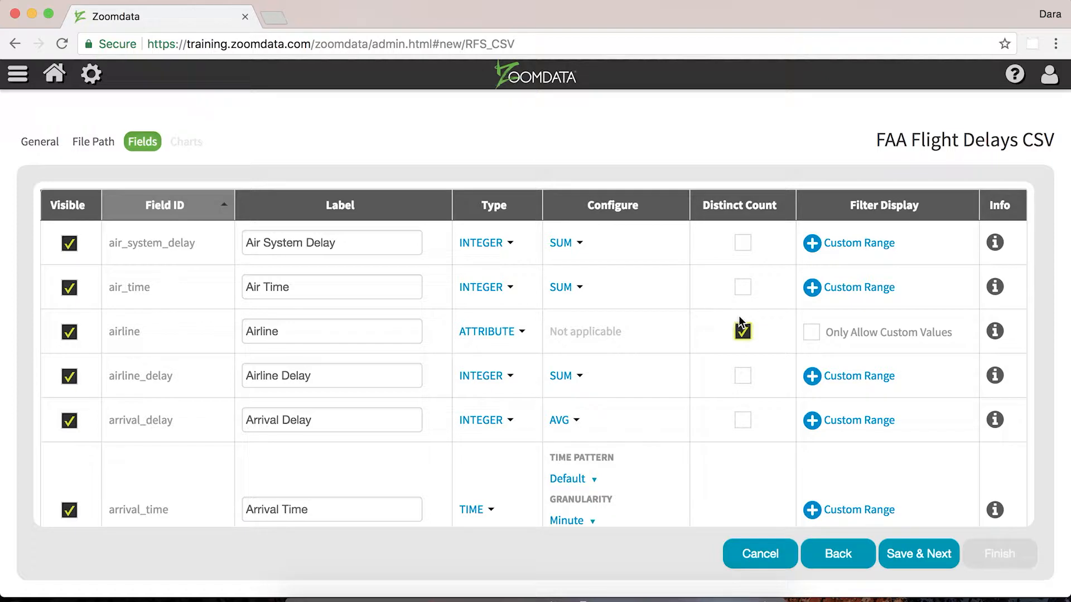
Disable the distinct count for the airline field
click(742, 333)
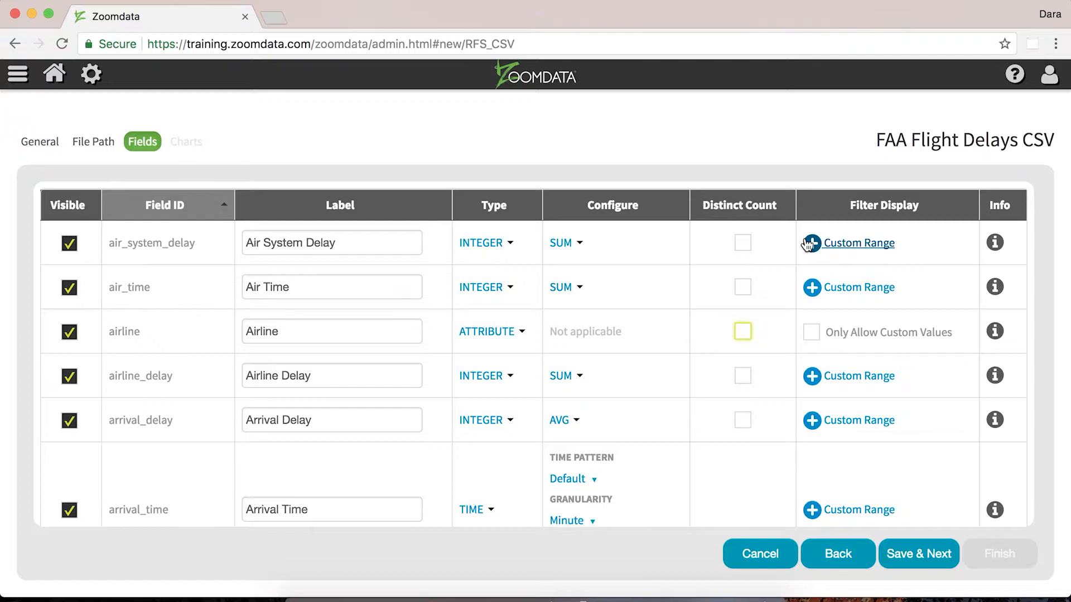
View the custom range filter settings of the air_system_delay field and close them without applying a range
click(811, 244)
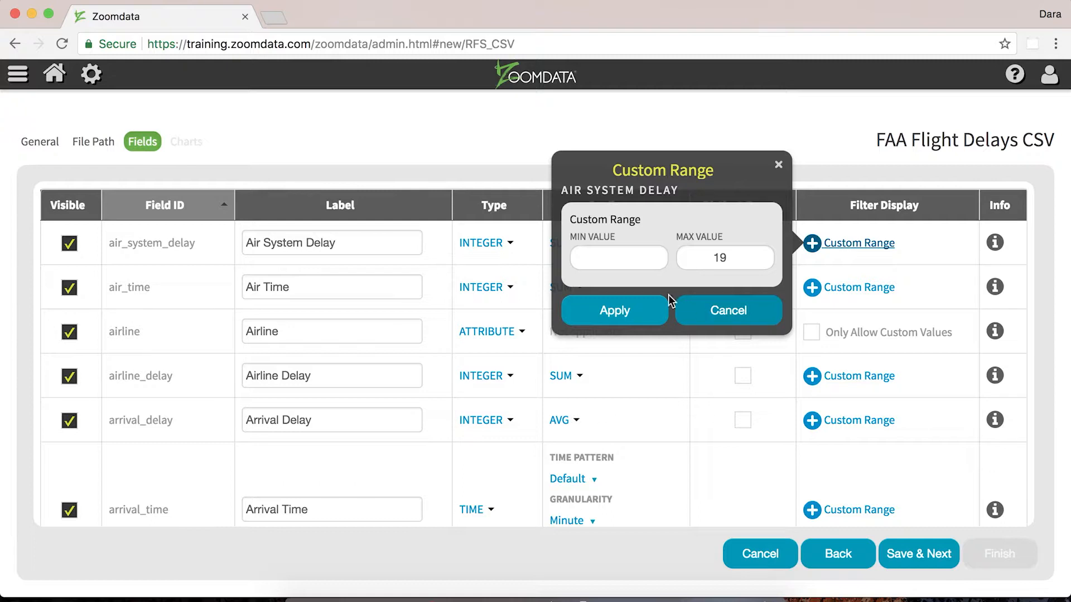
click(660, 261)
click(689, 314)
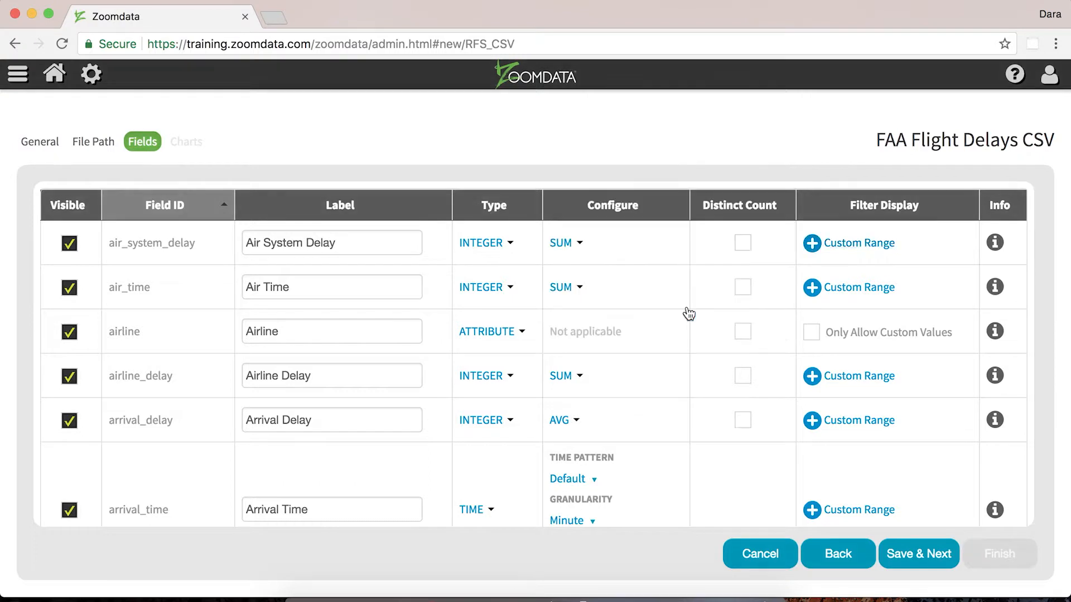
Turn on Only Allow Custom Values in the filter display of the flight_number field
scroll(689, 314, down, 4)
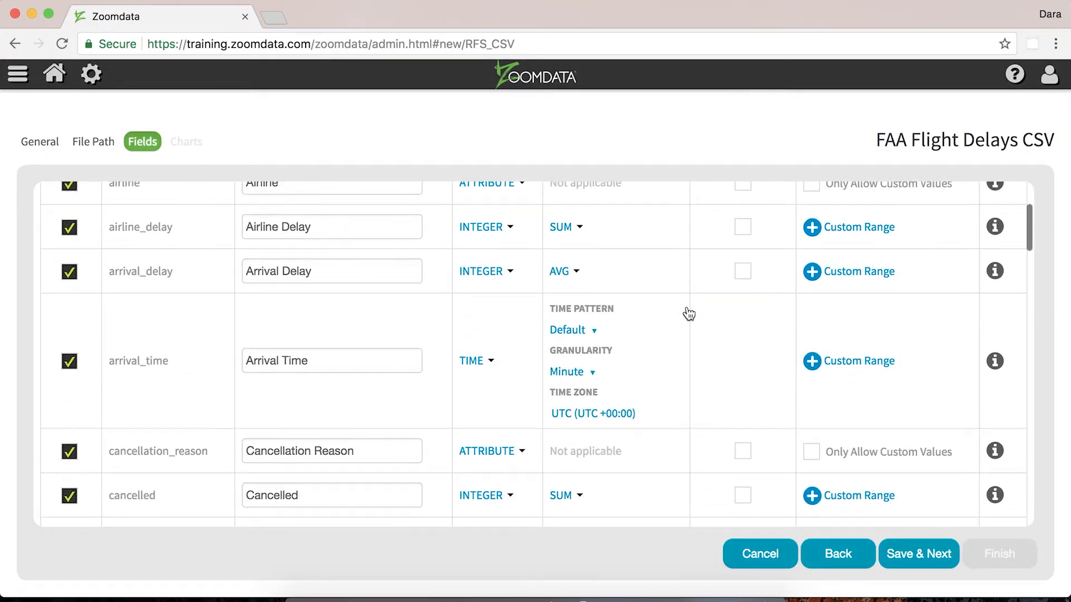
scroll(689, 314, down, 1)
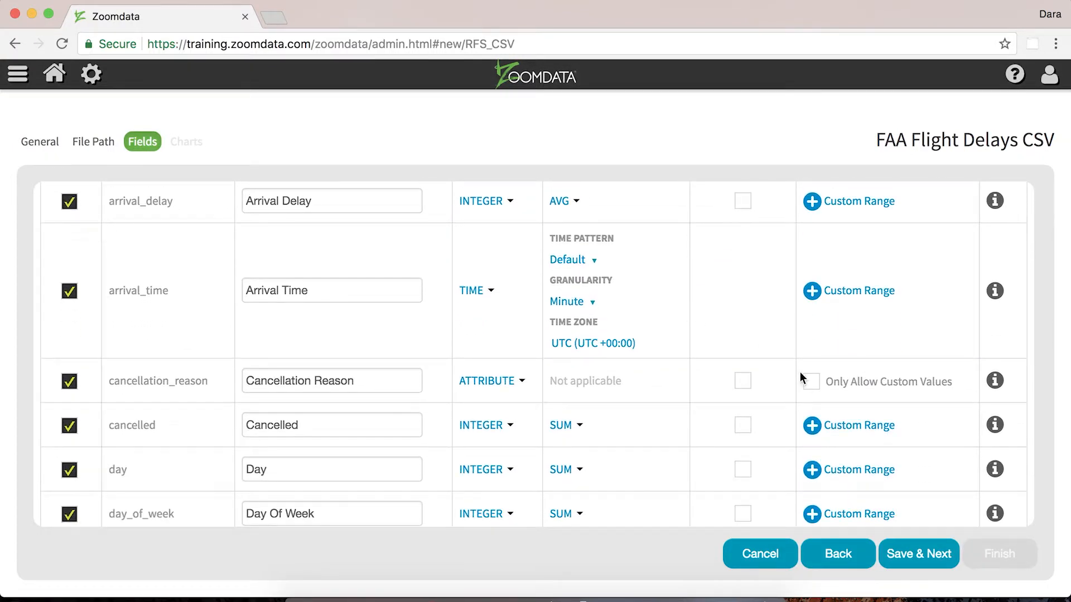
scroll(812, 387, up, 1)
scroll(811, 387, up, 5)
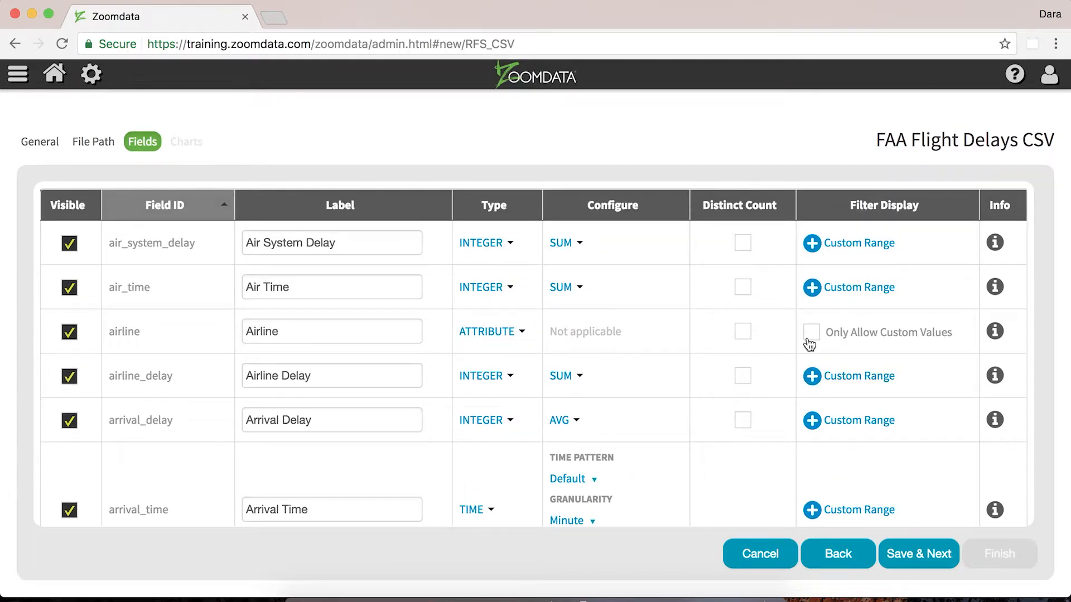
scroll(811, 341, down, 10)
scroll(810, 340, down, 2)
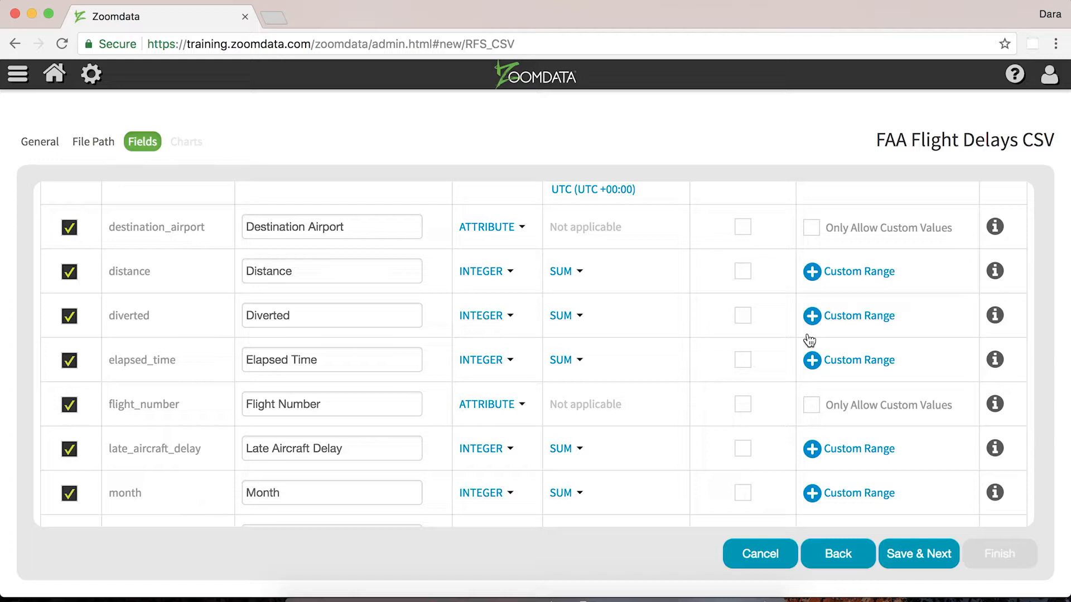
click(362, 408)
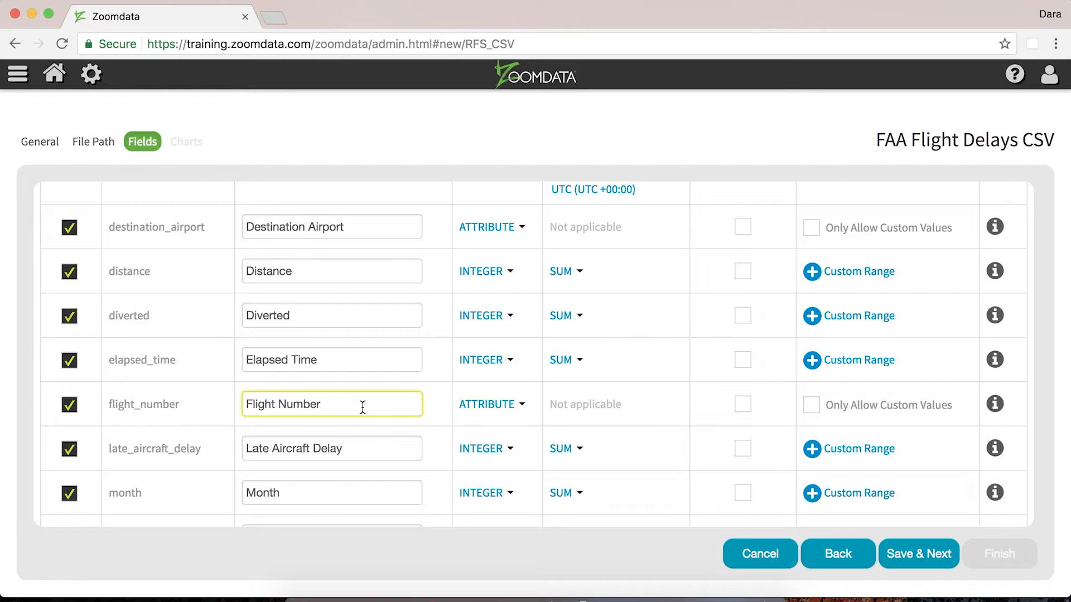
click(811, 406)
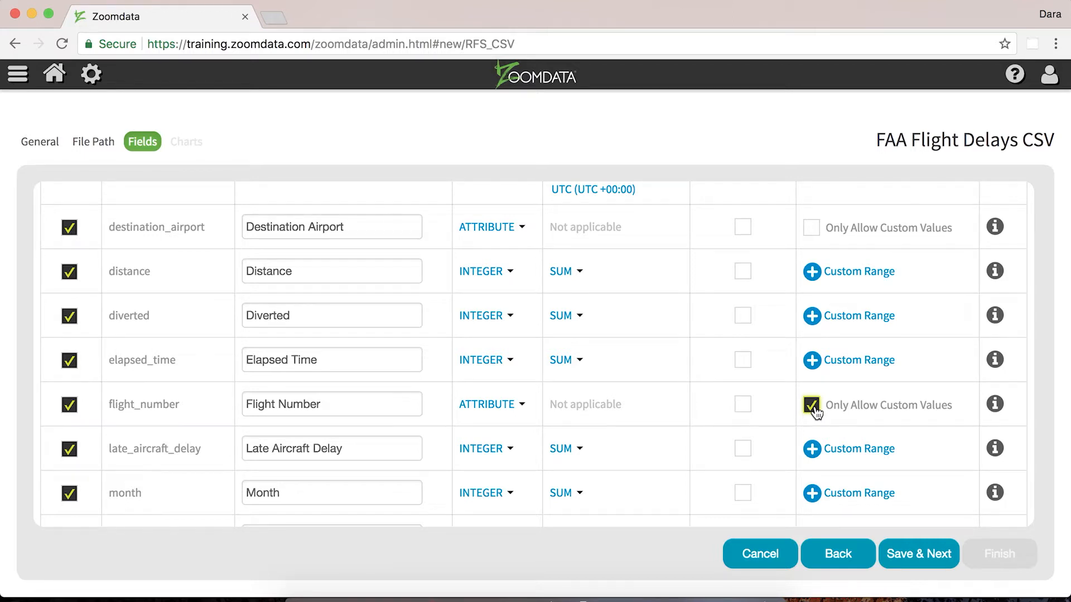
click(815, 407)
click(812, 407)
View the info of the air_system_delay field and close it again
scroll(963, 356, up, 10)
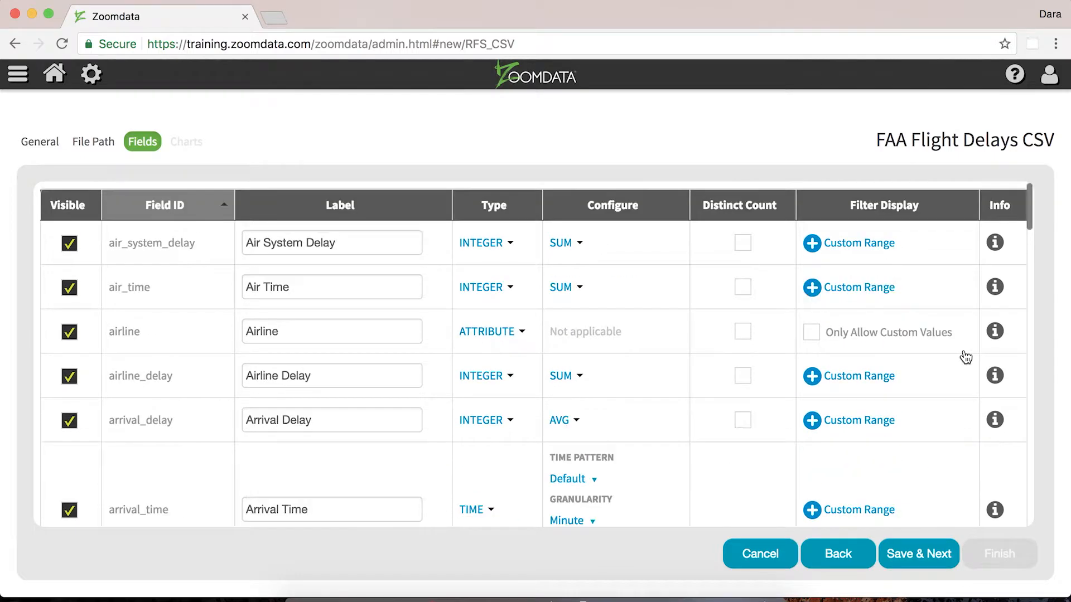
click(995, 249)
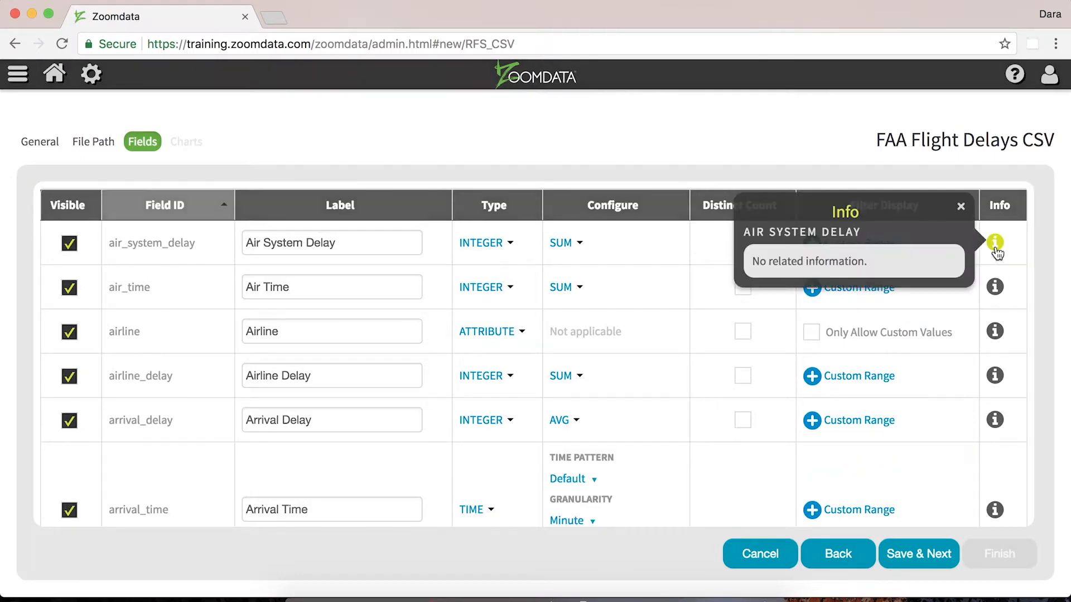
triple_click(862, 255)
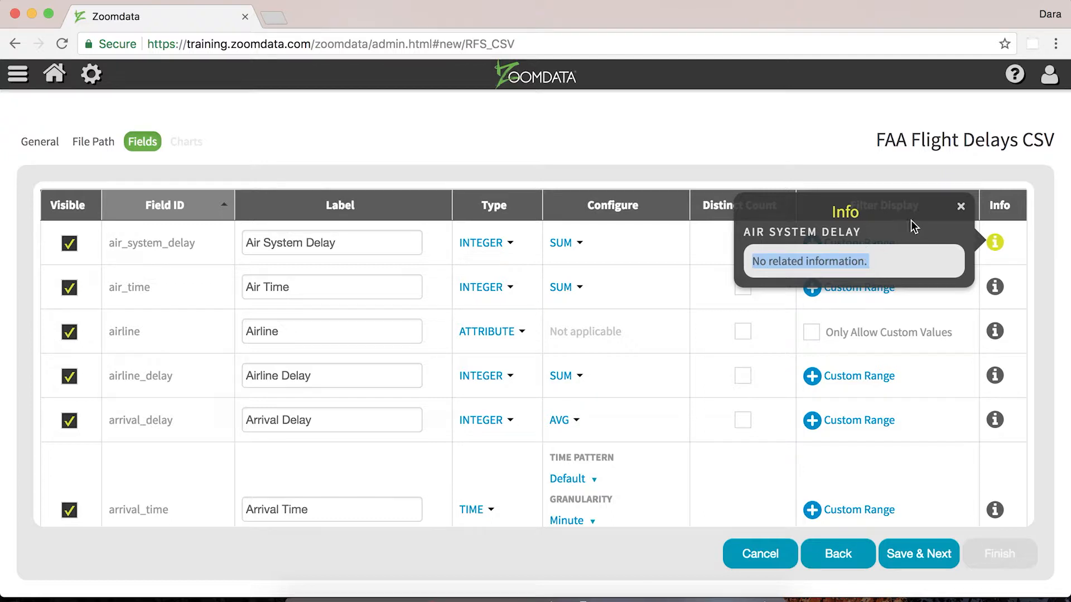
click(961, 208)
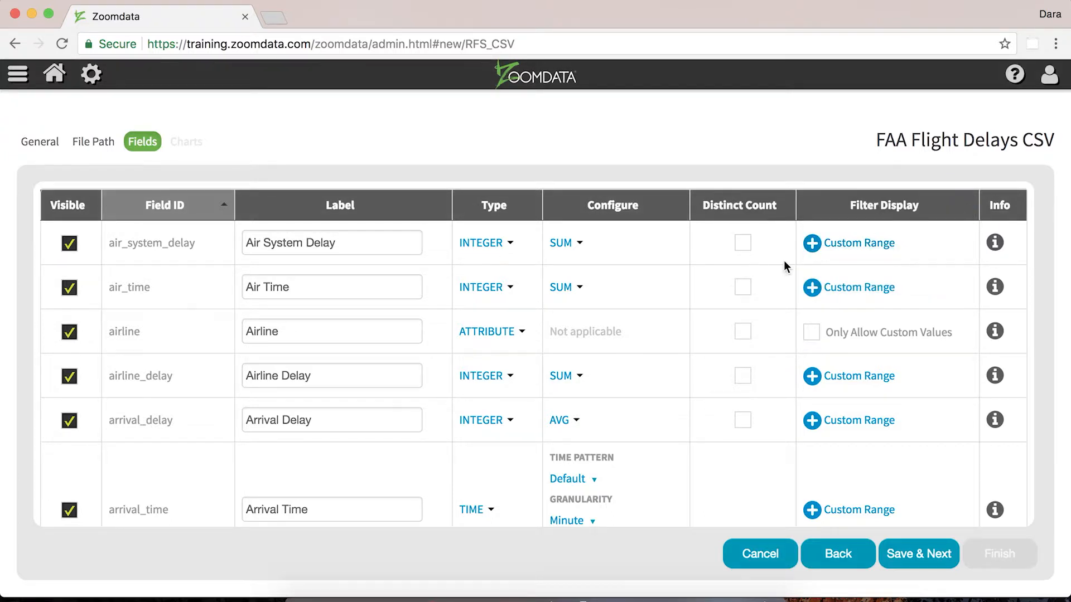
Open the Calculations Editor for a new calculation, look through its attributes and metrics, and close it without creating one
scroll(784, 262, down, 15)
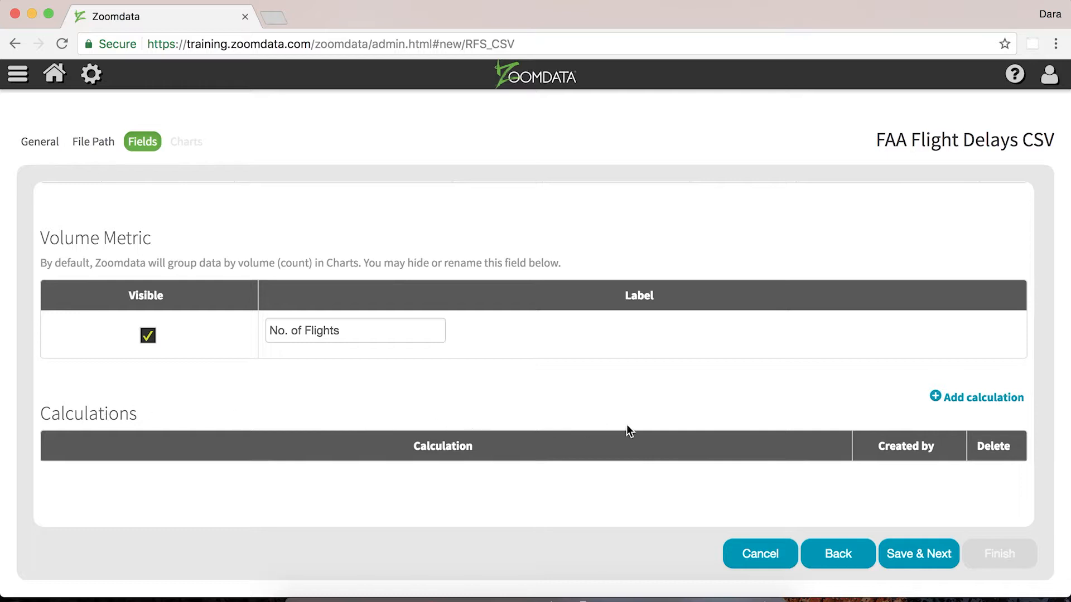
click(974, 399)
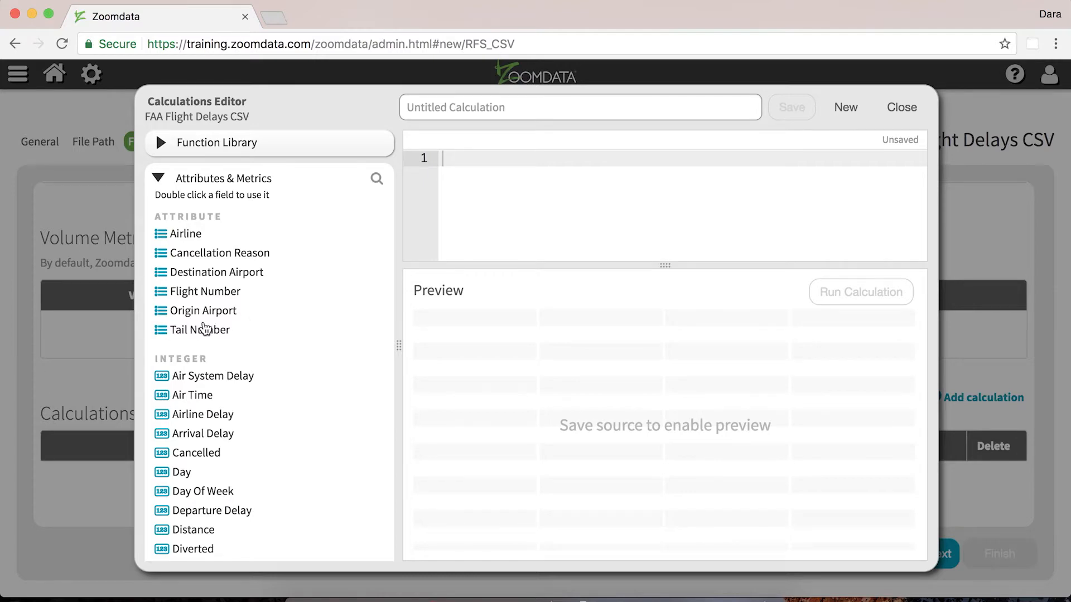
scroll(205, 328, down, 3)
scroll(206, 328, down, 4)
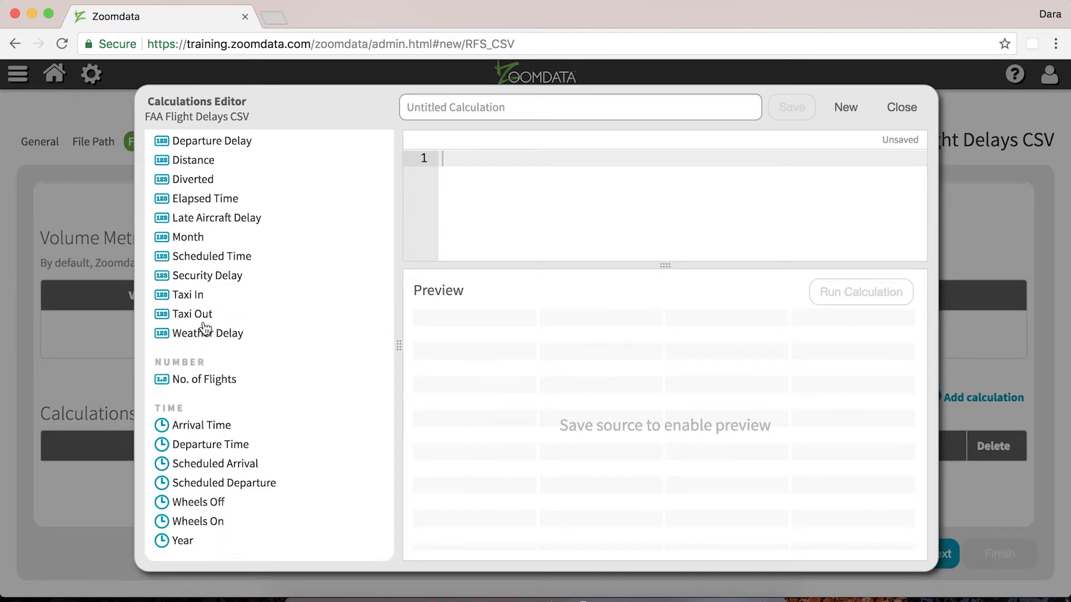
scroll(204, 329, up, 7)
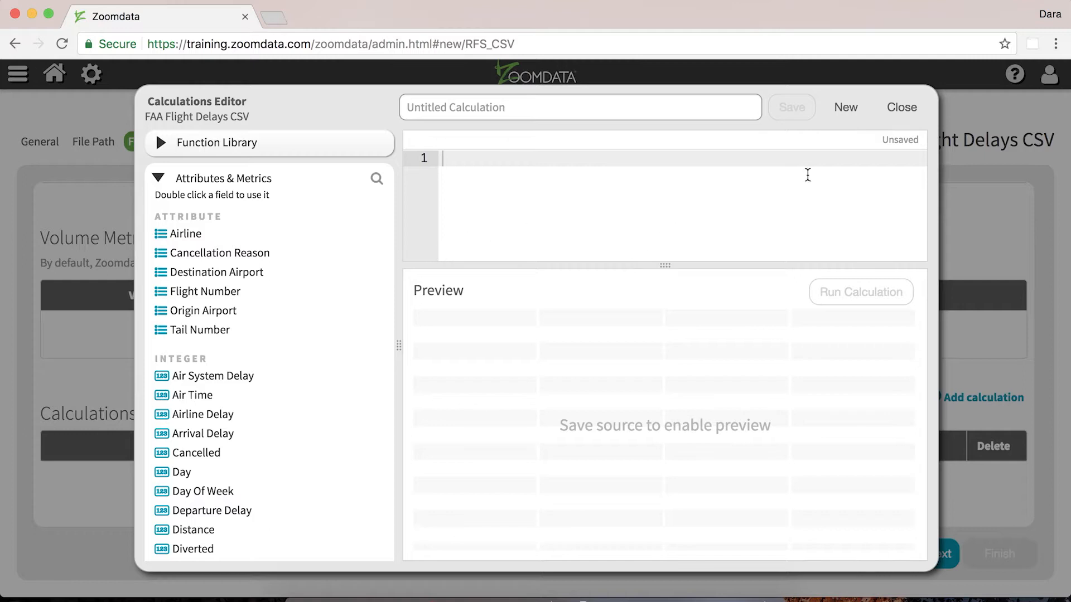
click(926, 111)
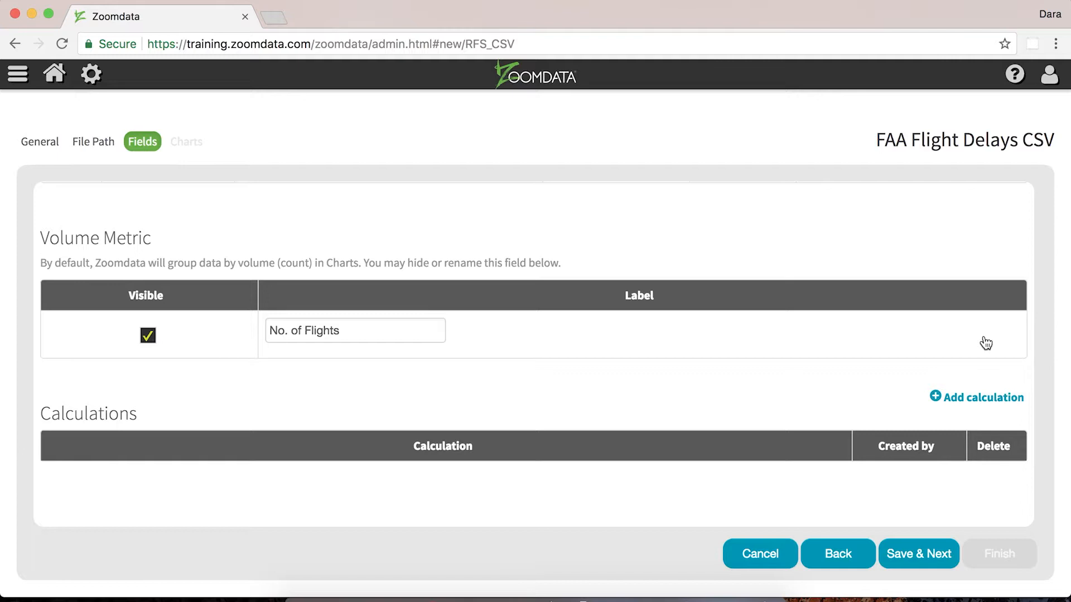
Save the field configuration and continue to the source's Charts settings
click(908, 557)
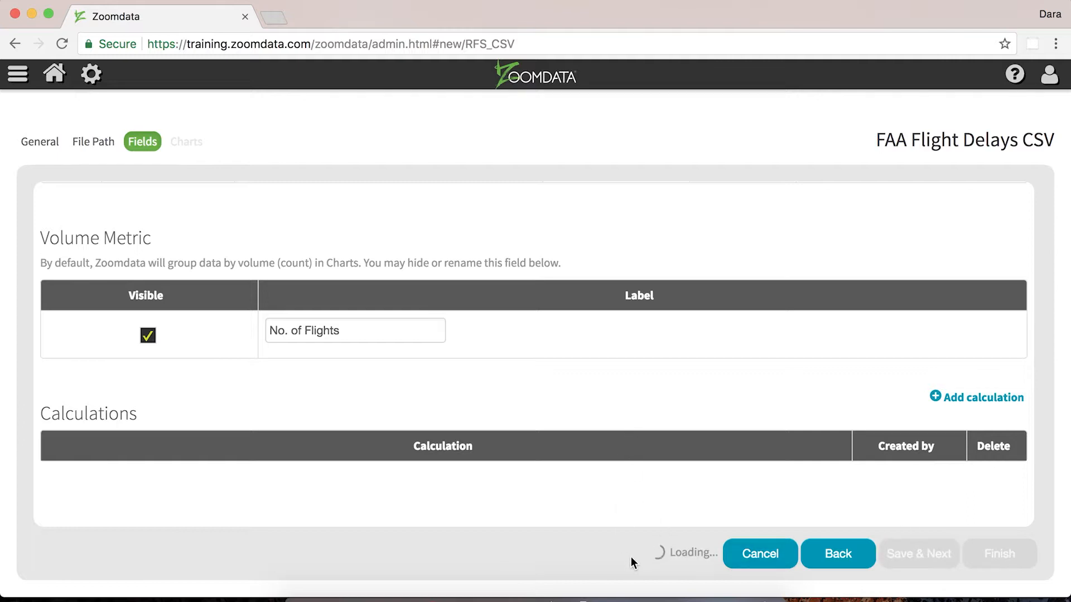
scroll(632, 437, up, 15)
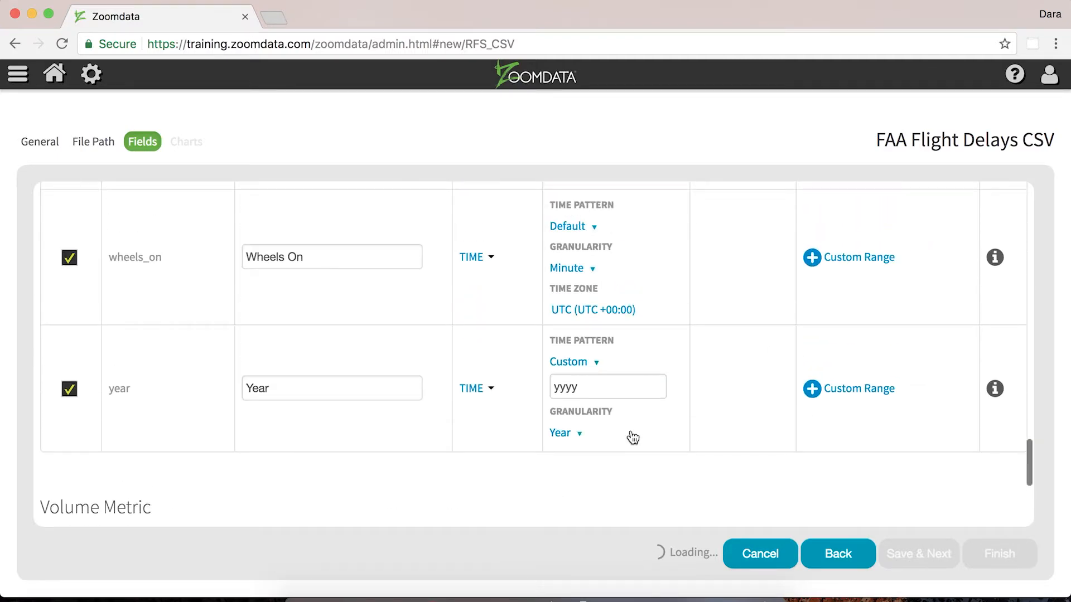
scroll(632, 437, up, 20)
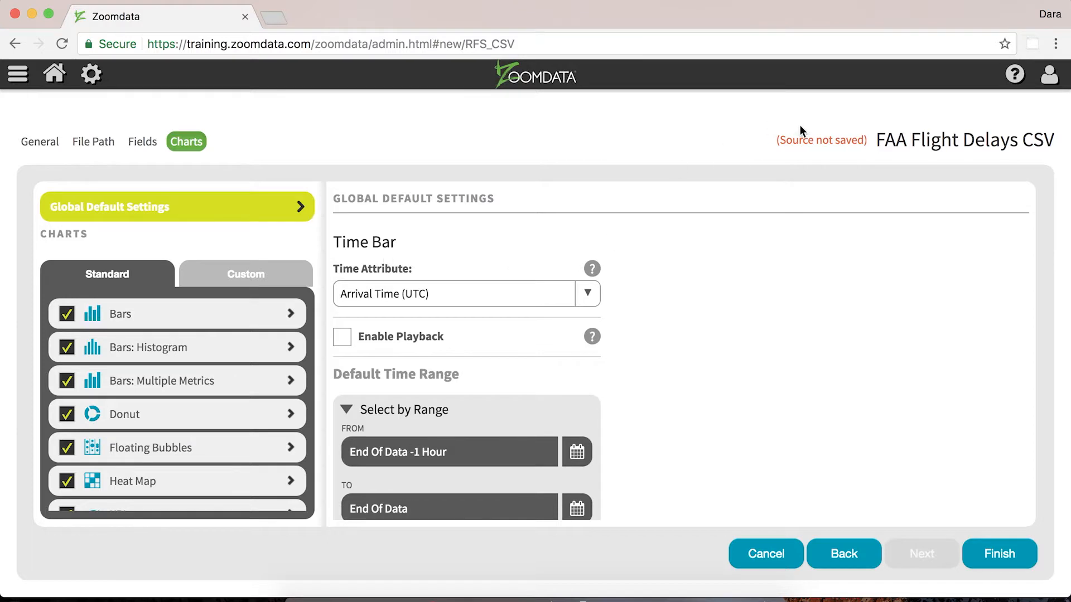
drag(777, 140, 869, 140)
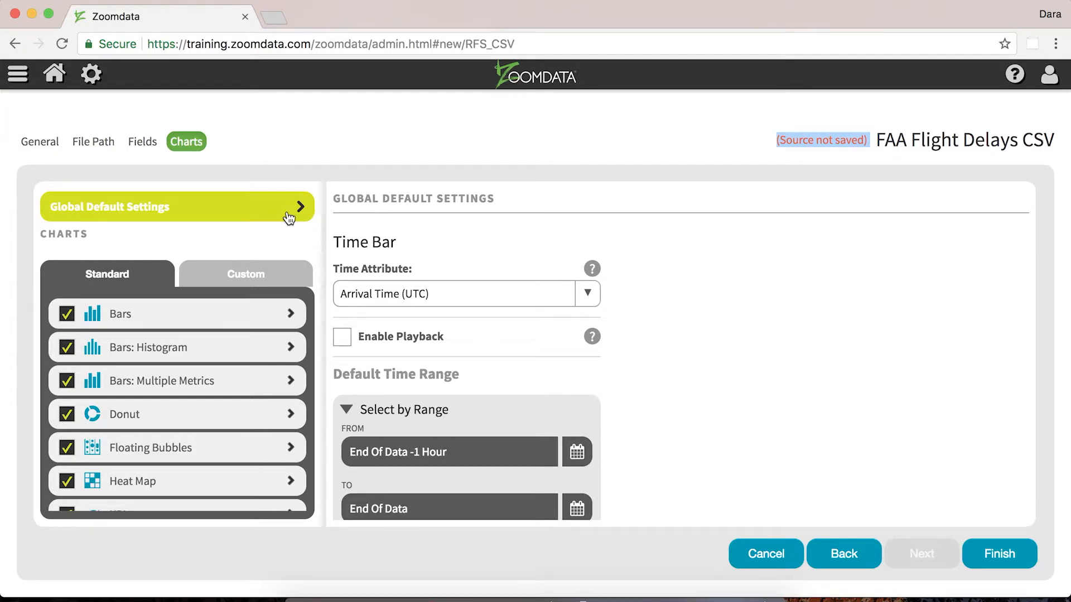
Set the time bar's time attribute to Scheduled Departure (UTC) and enable playback
click(360, 301)
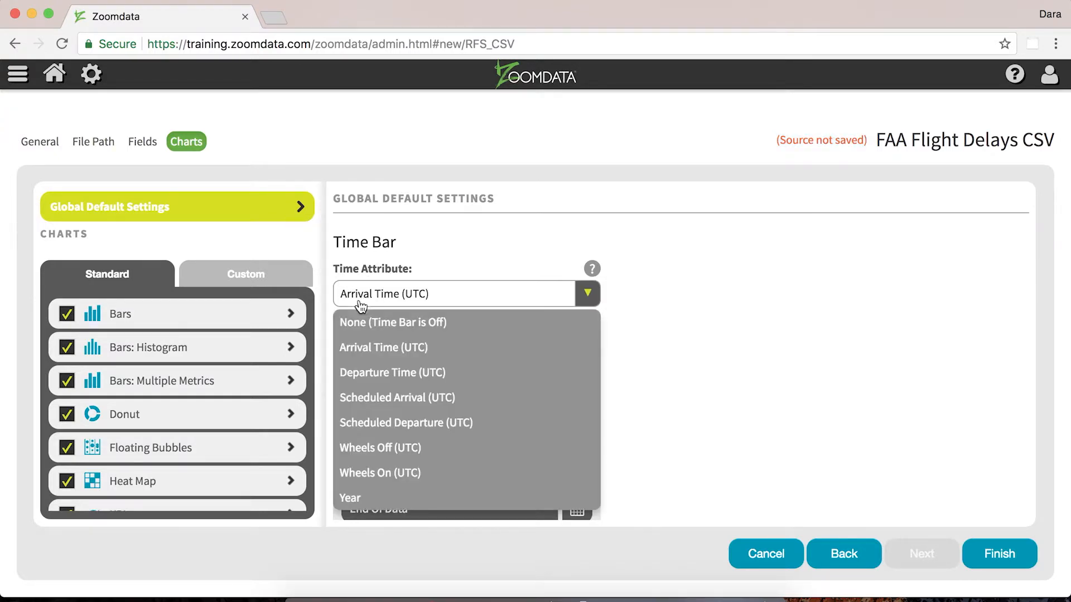
click(417, 430)
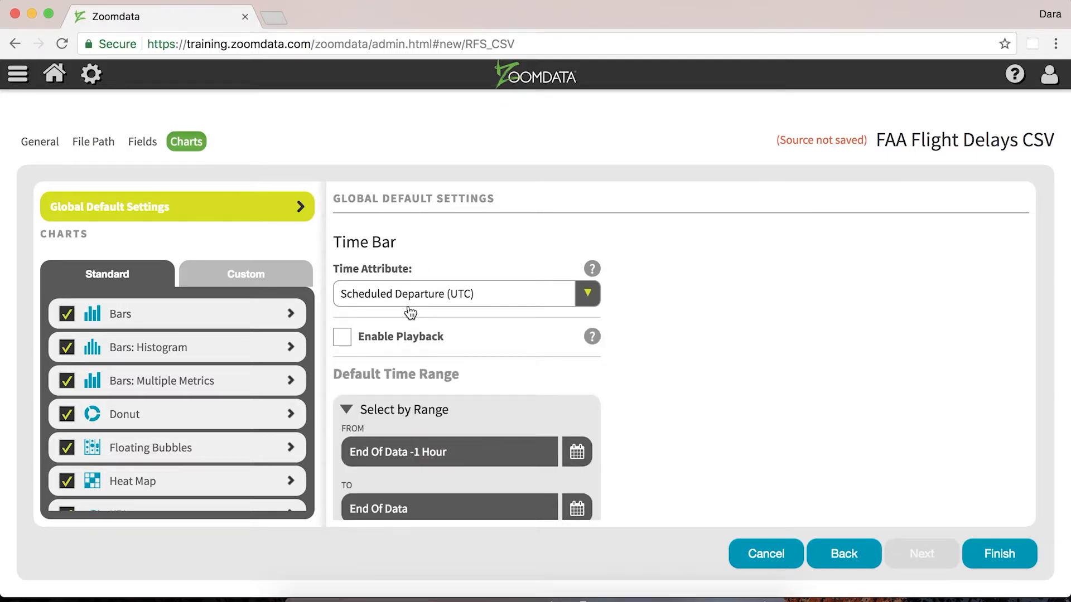
click(341, 337)
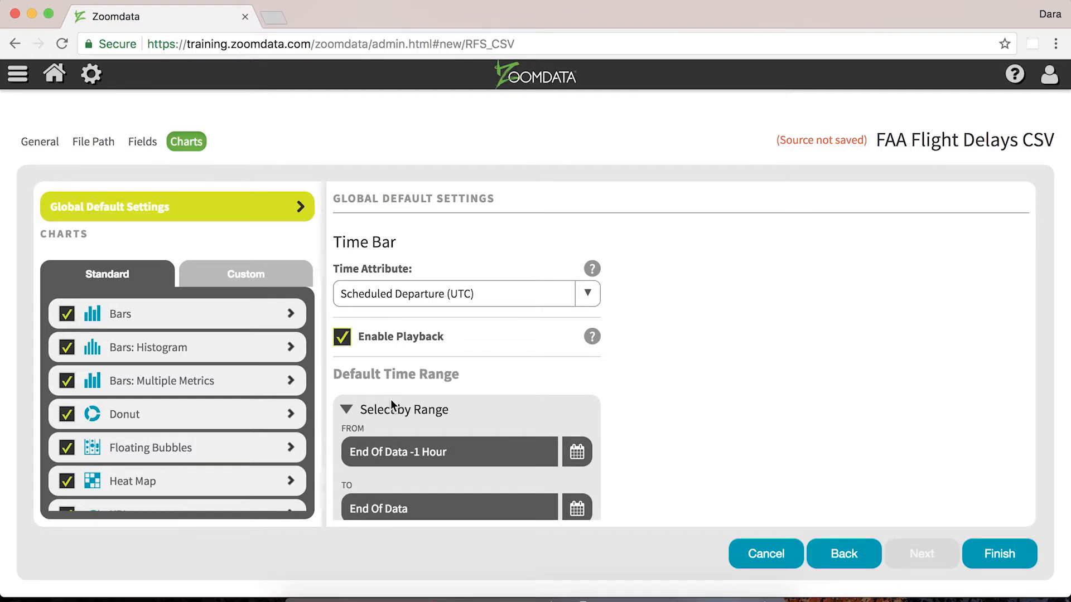
Set the start of the default time range to January 1, 2015 at 12:00:00 AM
scroll(391, 399, down, 3)
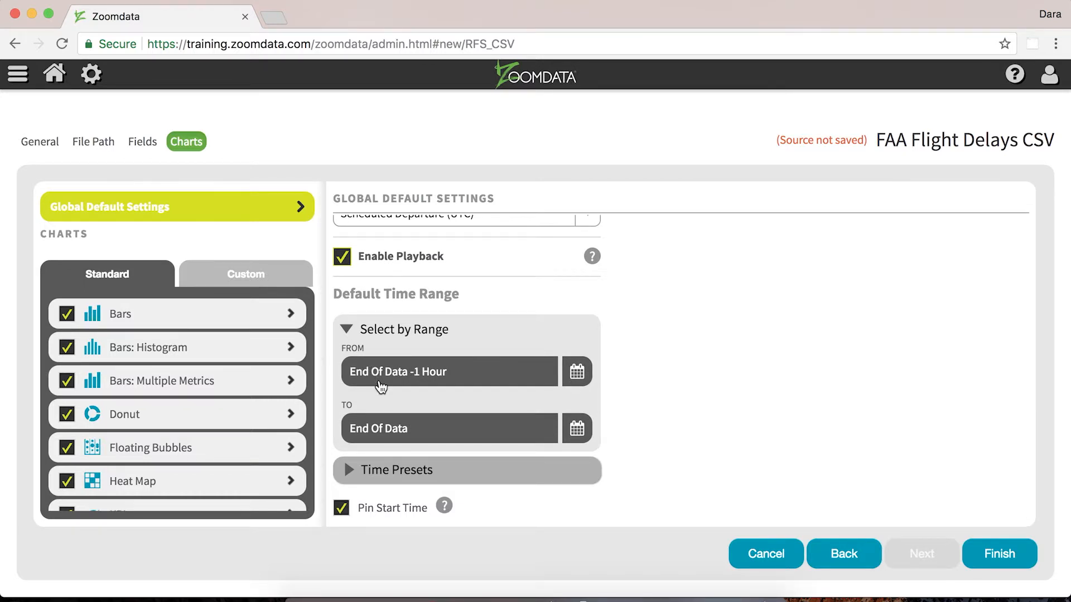
click(380, 384)
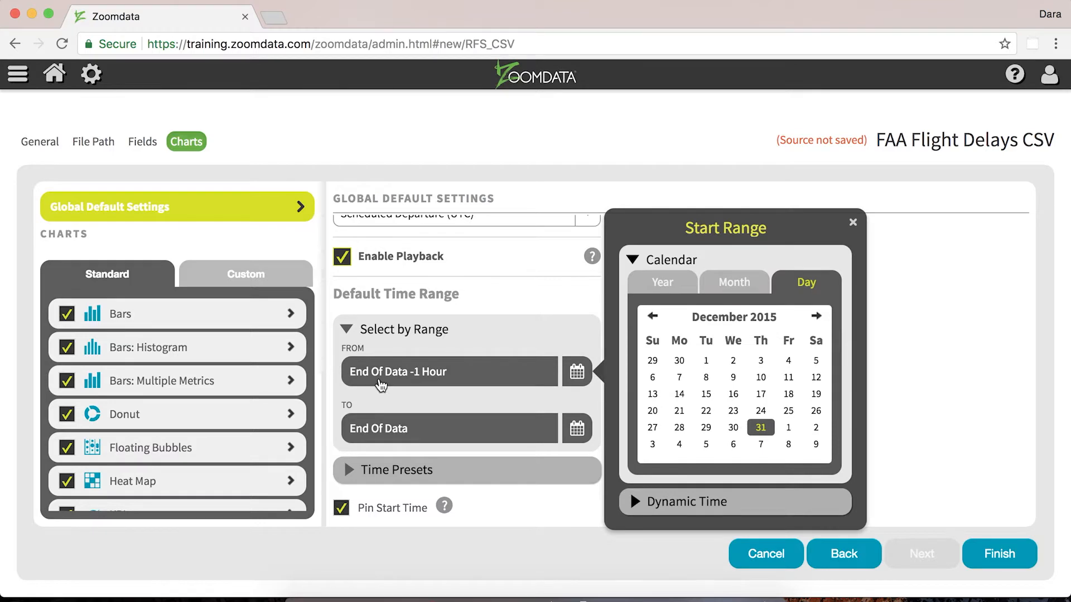
click(758, 323)
click(666, 344)
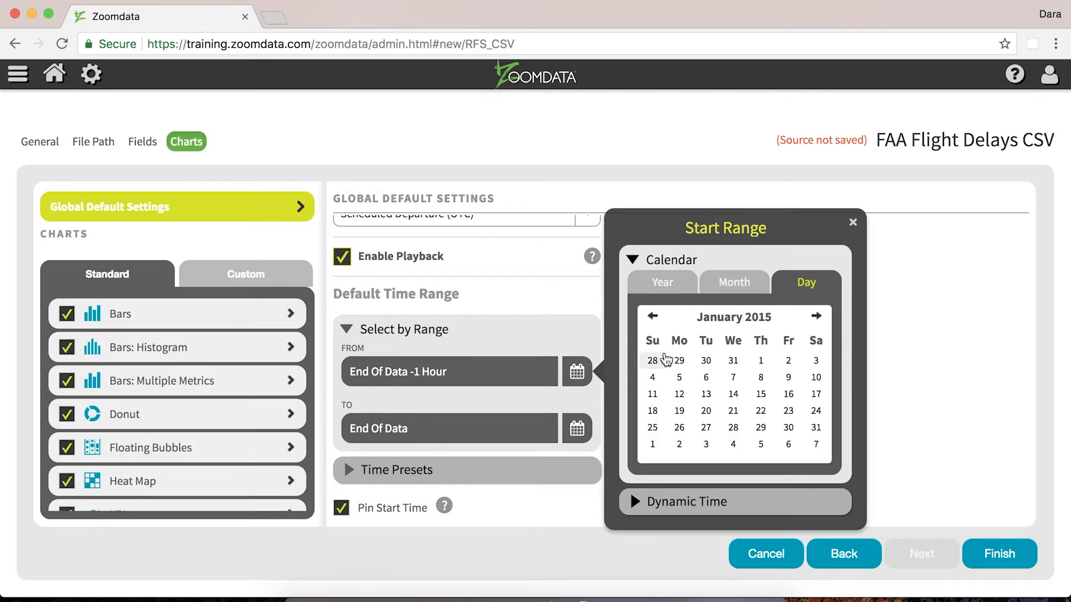
click(761, 361)
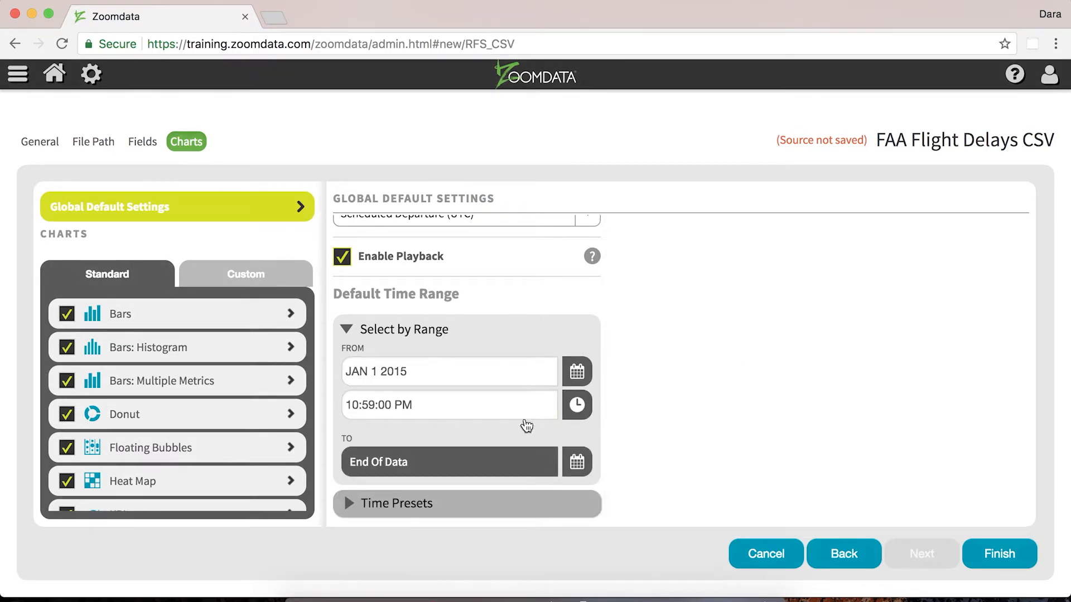
click(527, 415)
click(668, 359)
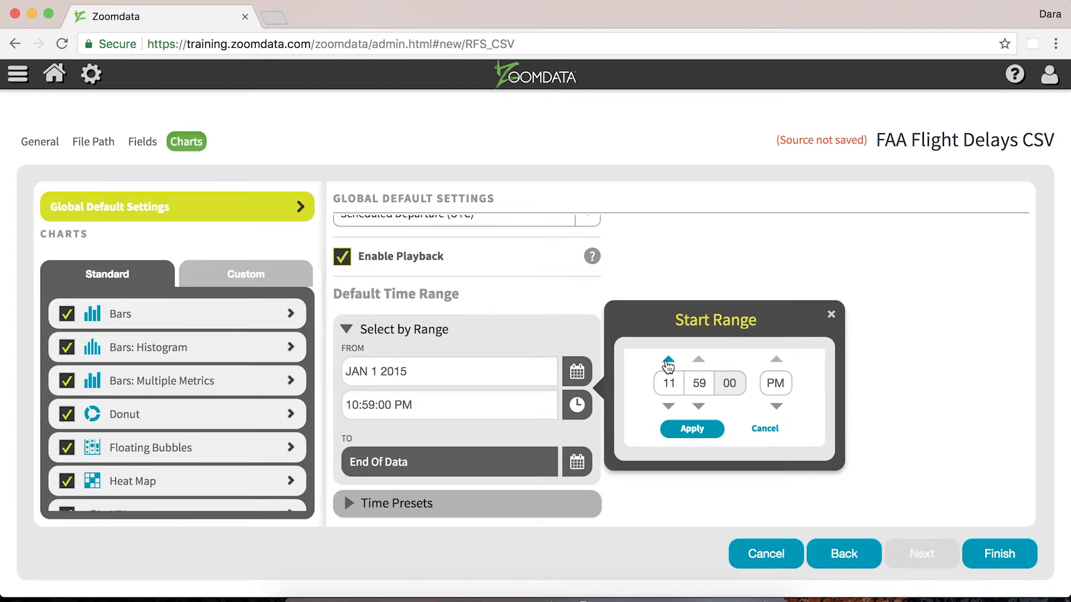
click(668, 358)
click(698, 360)
click(775, 360)
click(694, 431)
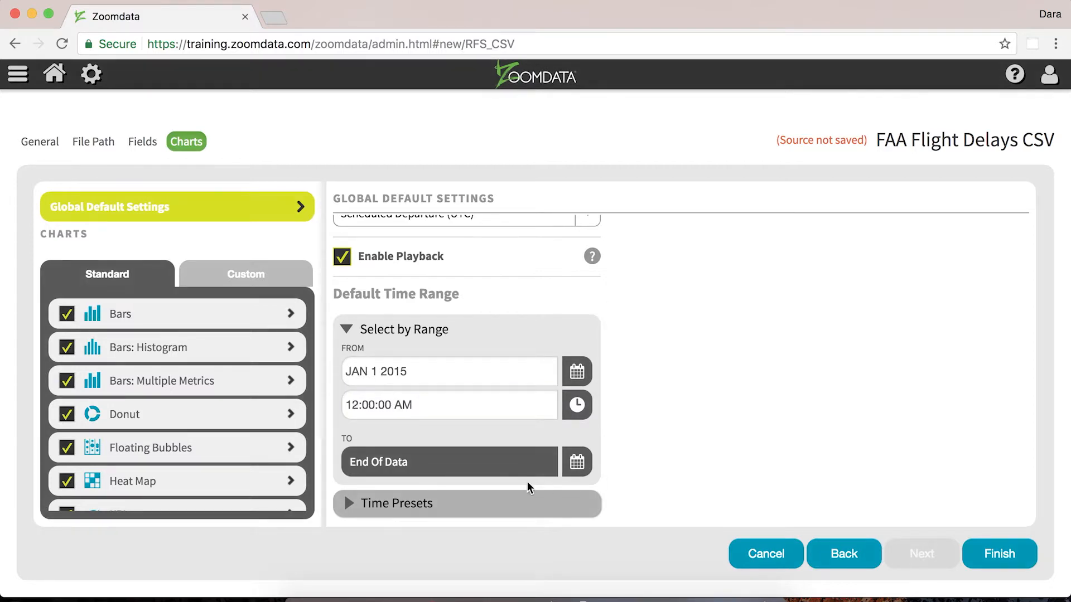
Set the end date of the default time range to December 31, 2015
click(497, 466)
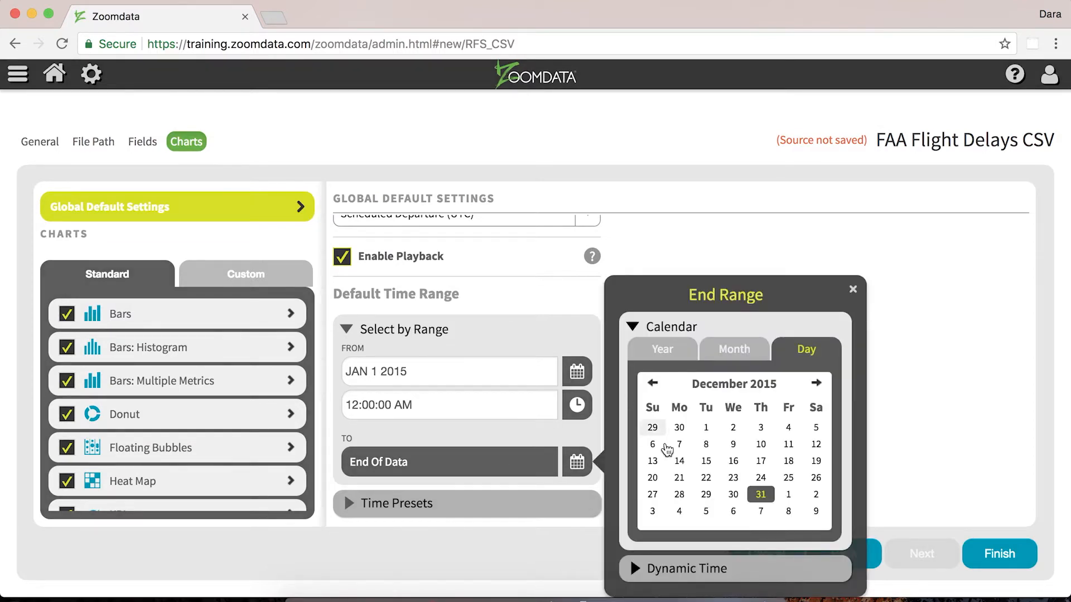
click(760, 494)
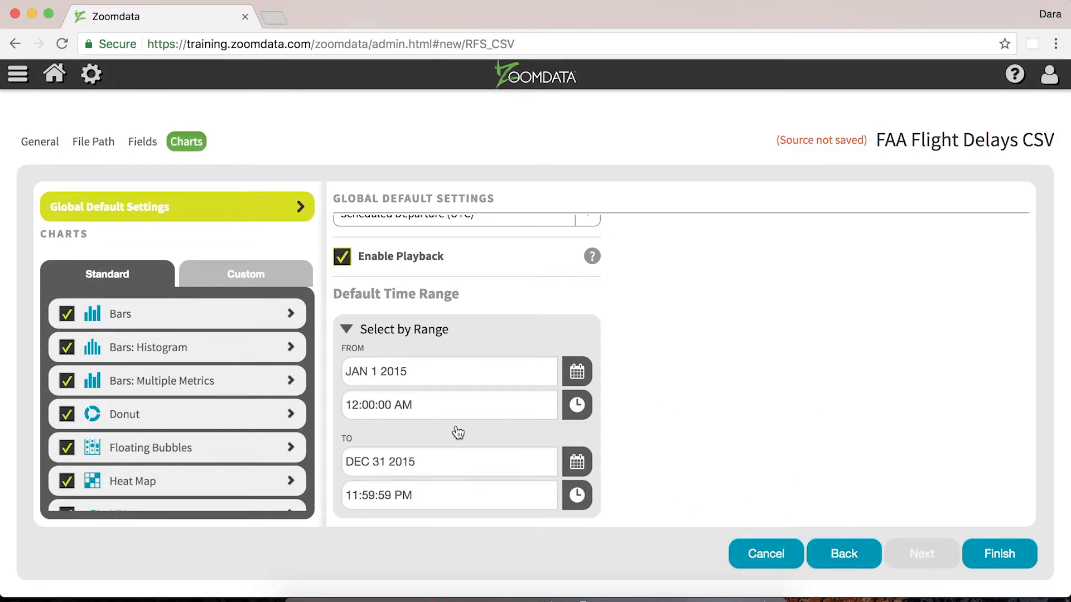
Review the default time presets and the available standard charts, and finish saving the FAA Flight Delays CSV source
scroll(456, 457, down, 3)
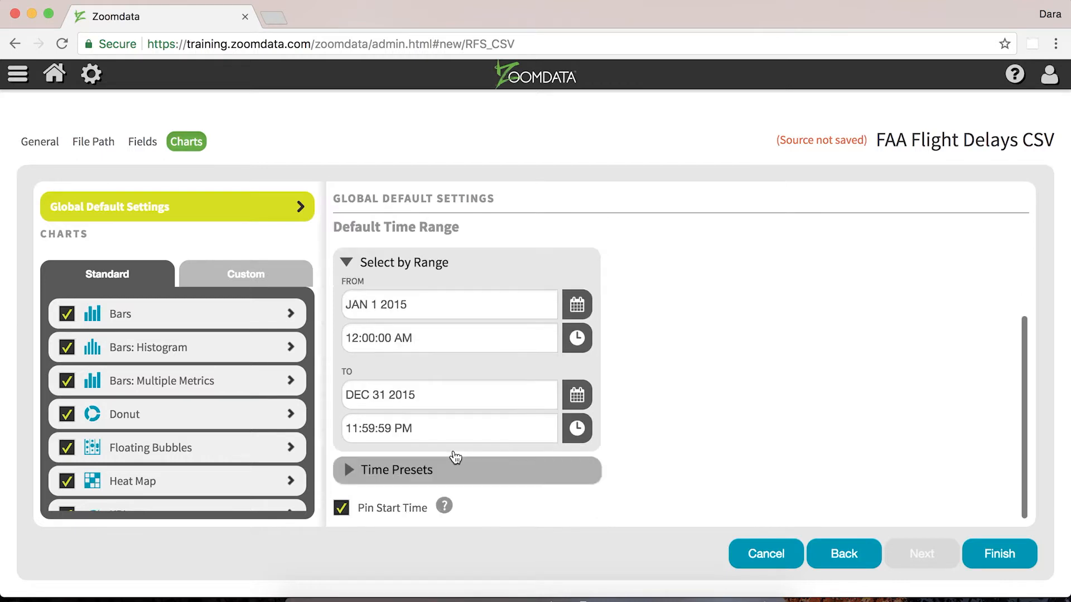
click(394, 471)
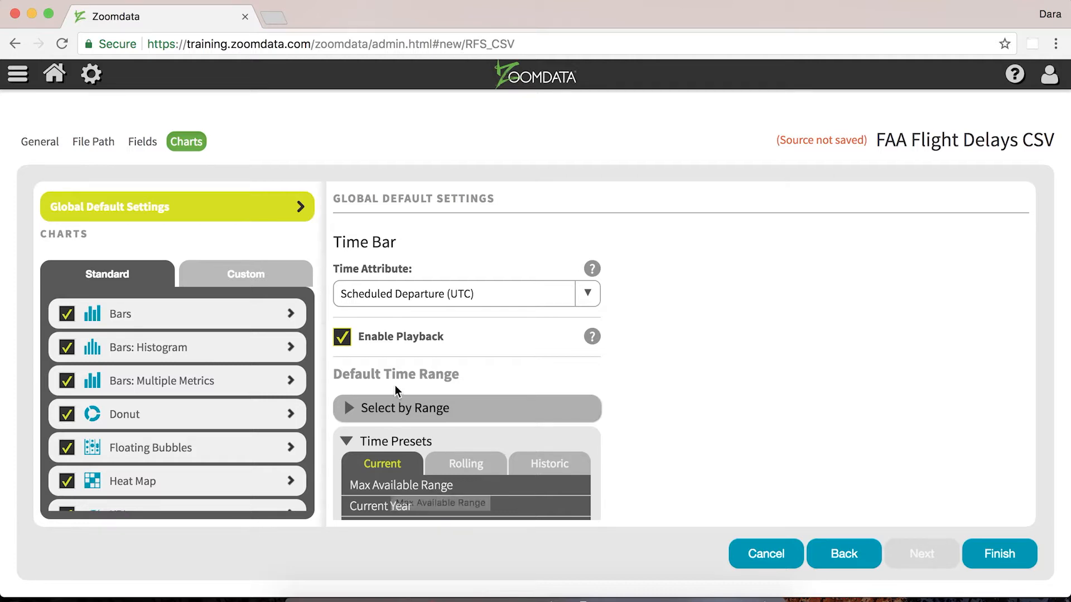
click(394, 408)
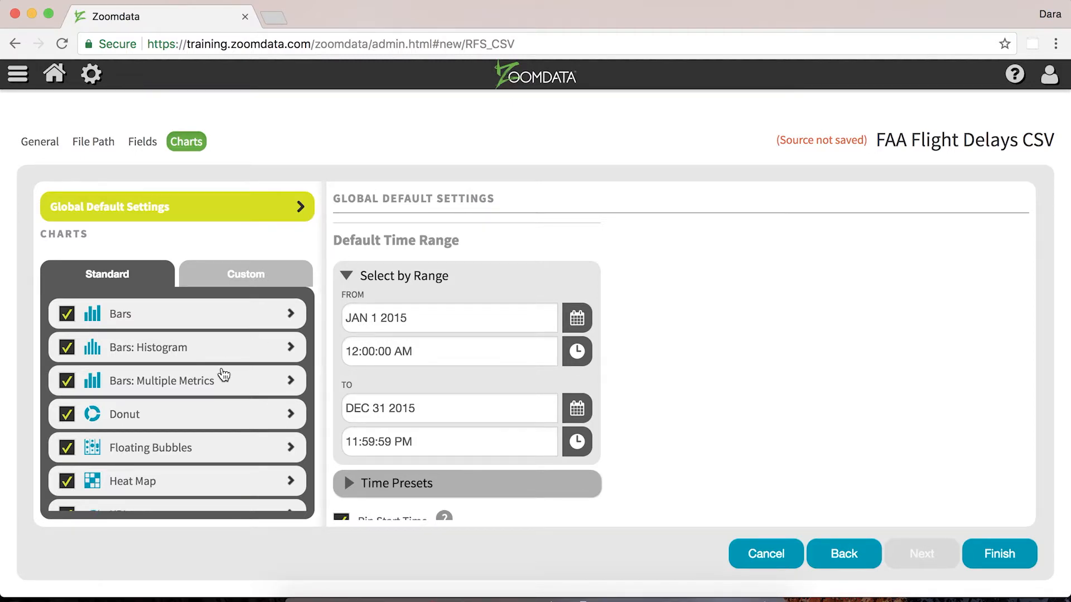
scroll(224, 374, down, 10)
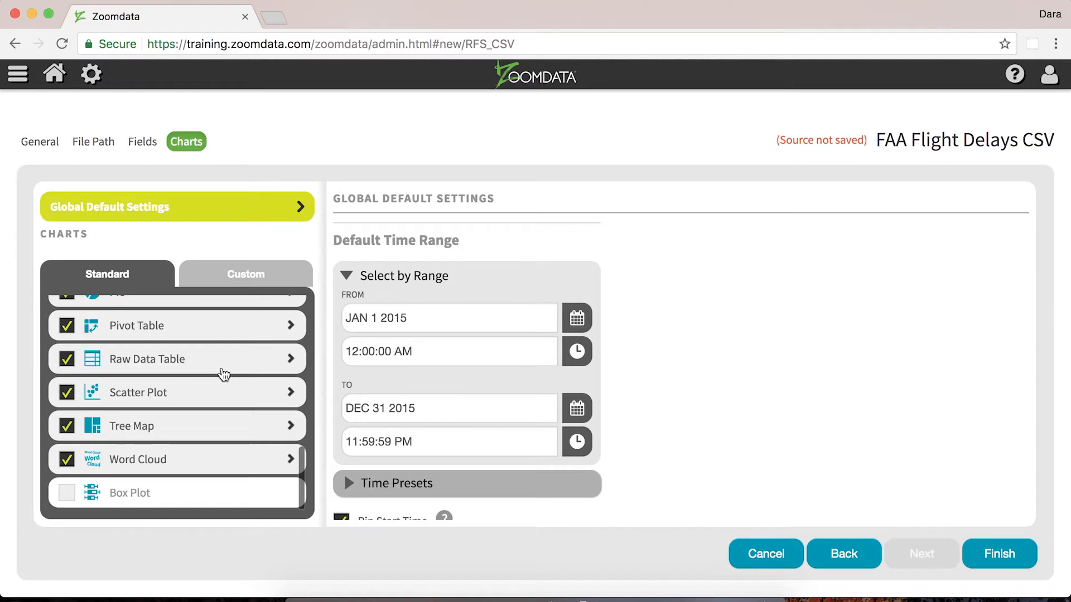
click(1021, 554)
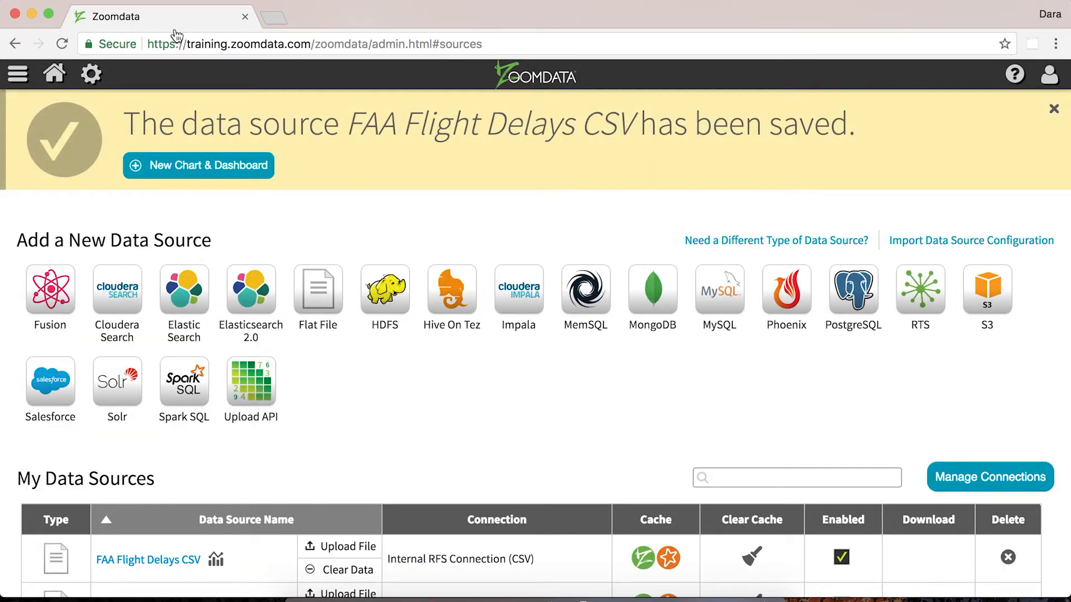
Create a new Bars chart from the saved FAA Flight Delays CSV source
click(166, 177)
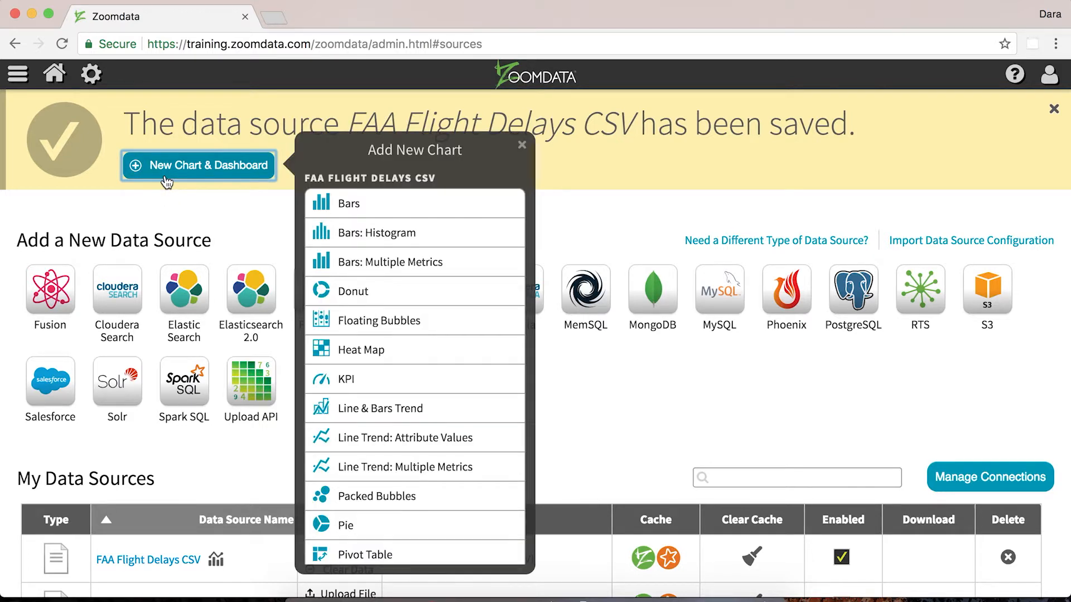
click(322, 205)
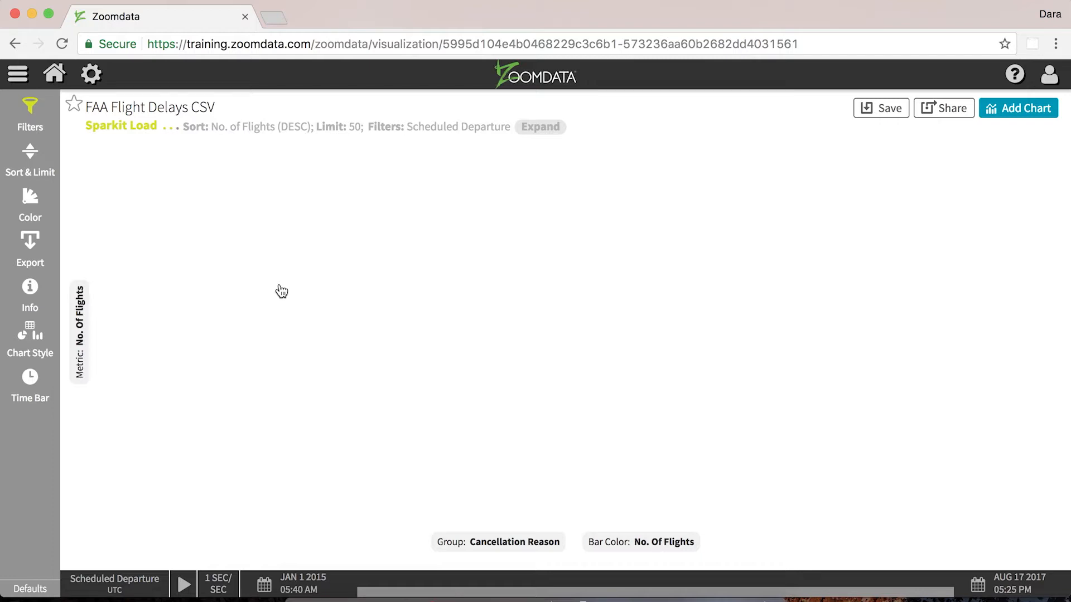
mouse_move(270, 346)
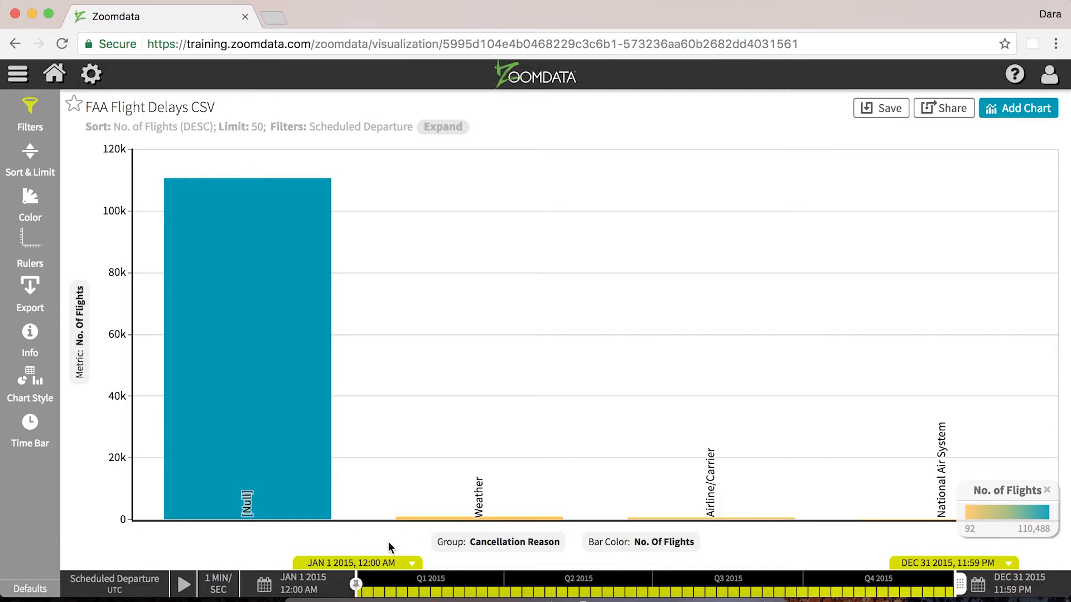
Examine the attributes available for grouping the bars and the metrics available for the chart
click(438, 542)
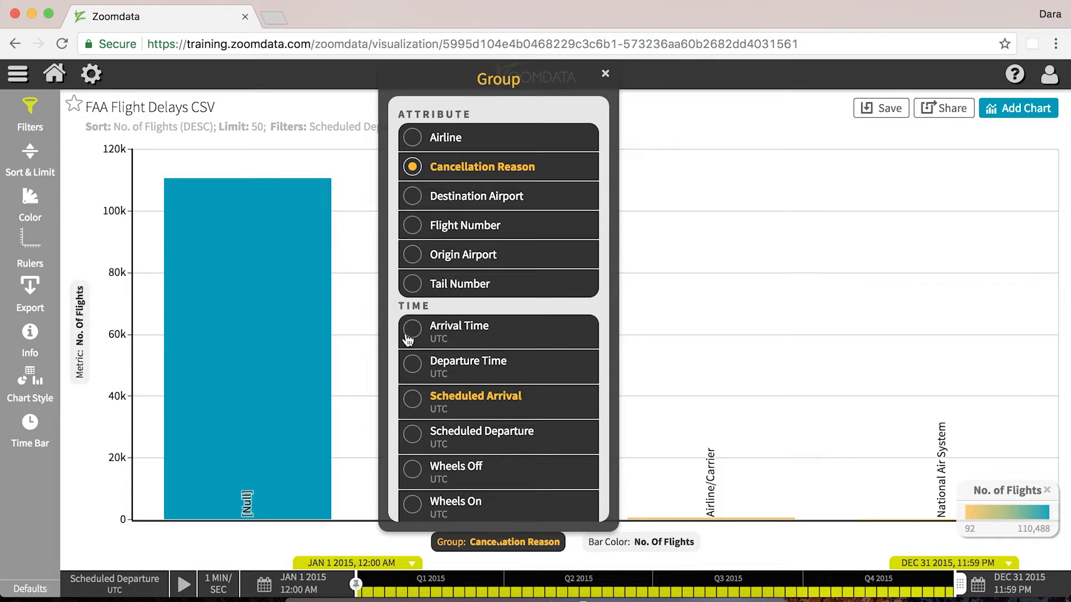
click(79, 349)
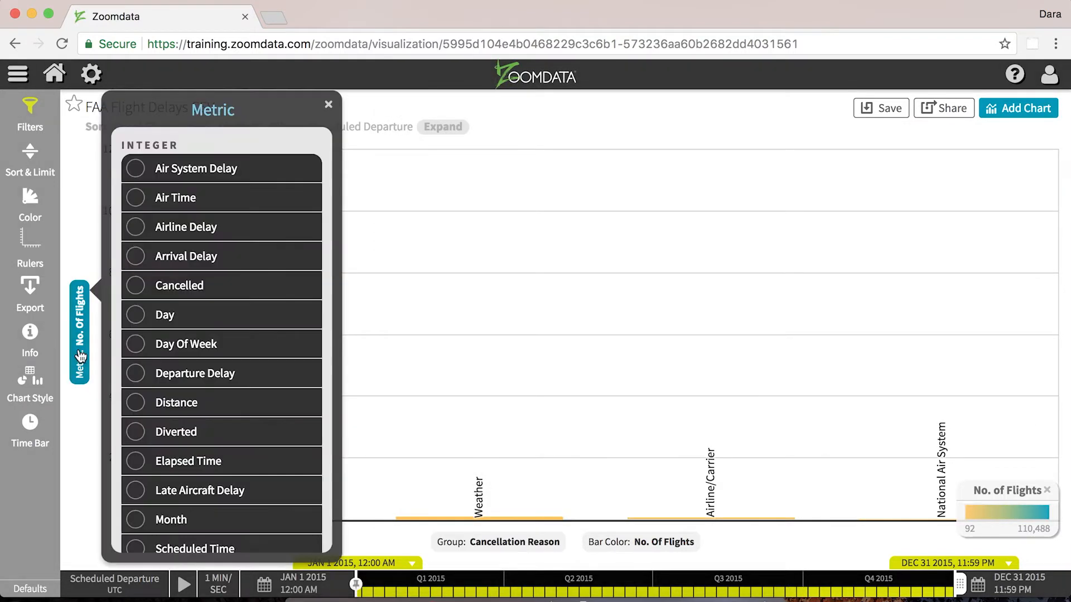
scroll(241, 427, down, 4)
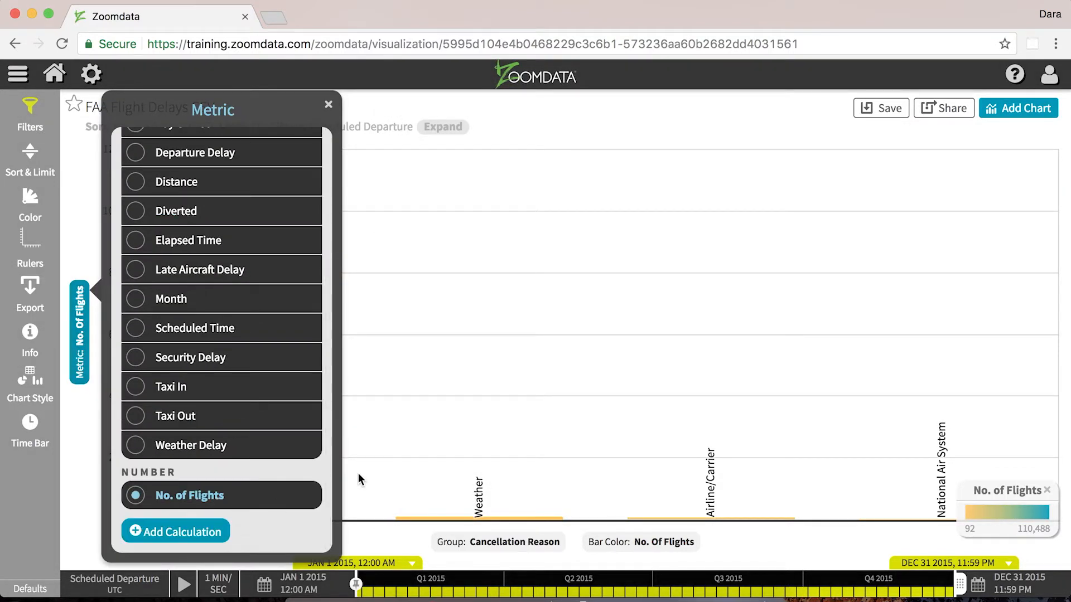
click(379, 475)
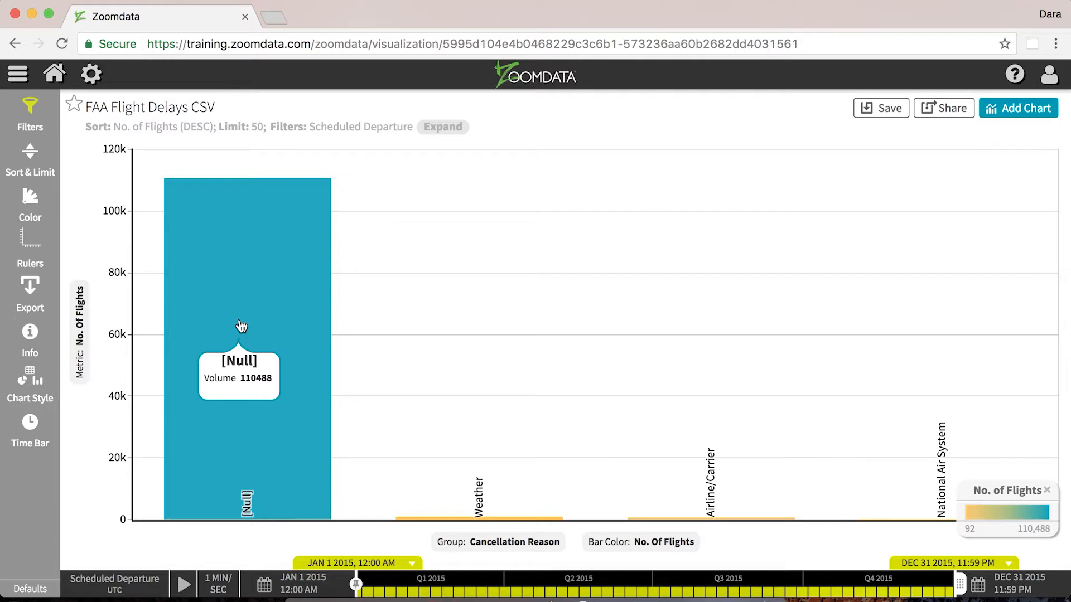
Exclude the [Null] cancellation reason from the bar chart and inspect the remaining bars
click(241, 326)
click(242, 258)
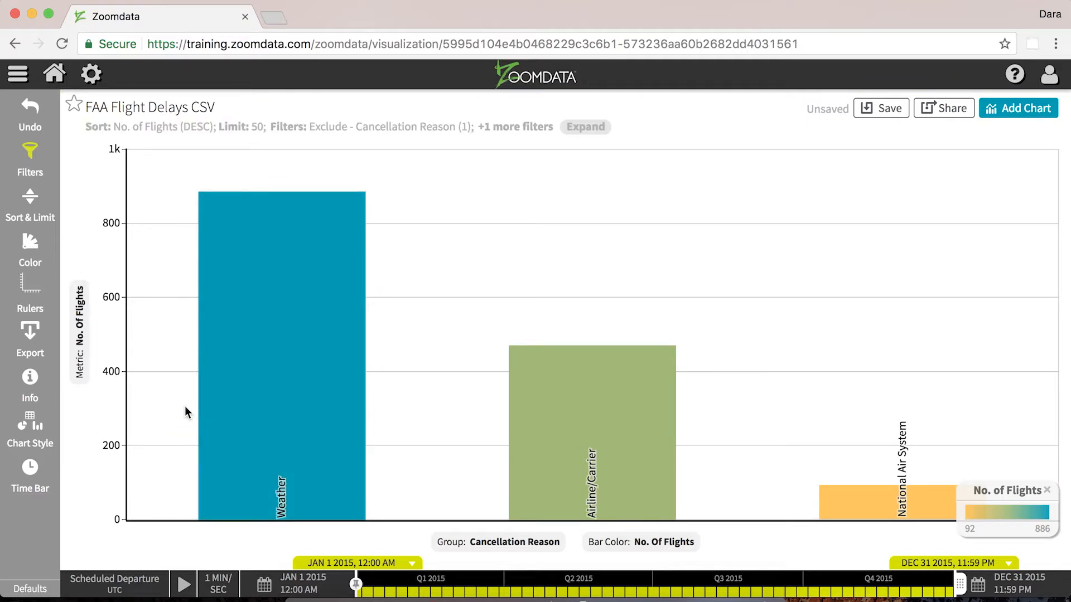
mouse_move(287, 450)
mouse_move(263, 435)
mouse_move(660, 490)
mouse_move(867, 512)
Group the bar chart by Origin Airport and move the No. of Flights legend off the IAD bar
click(479, 544)
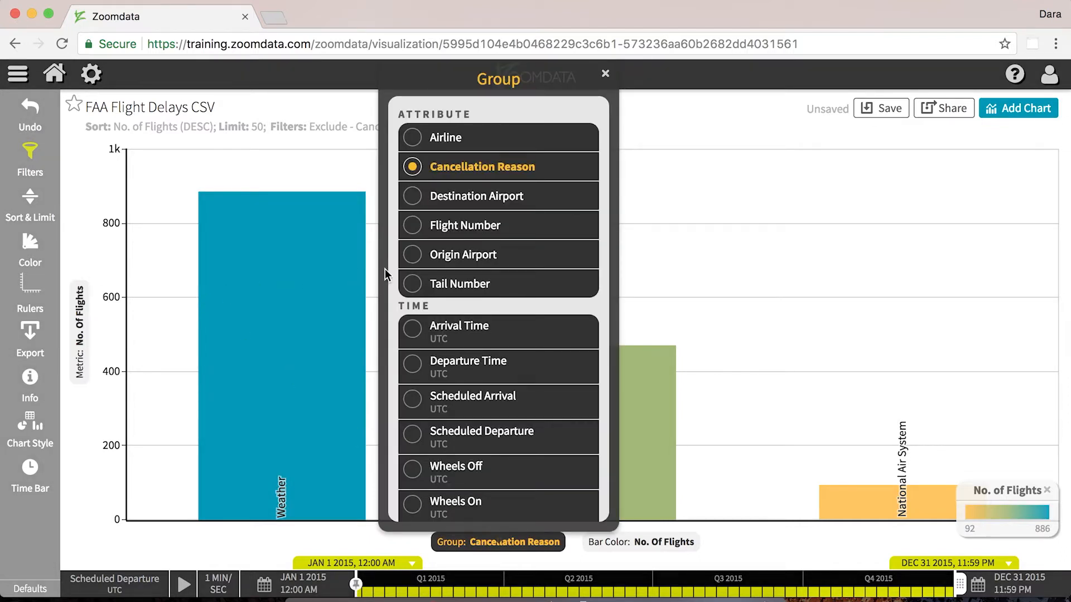
click(412, 257)
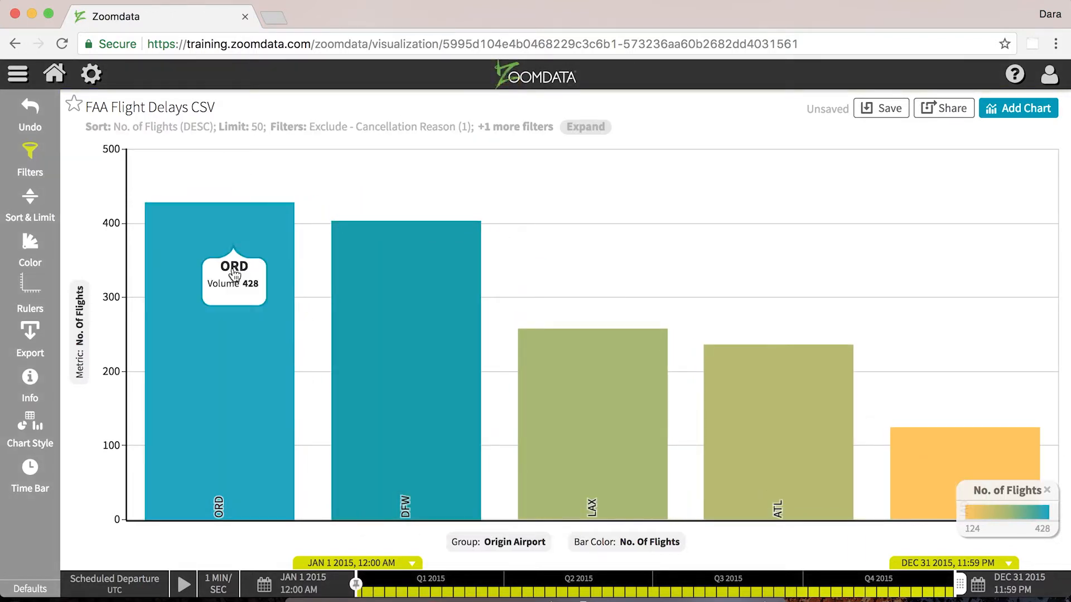
mouse_move(420, 278)
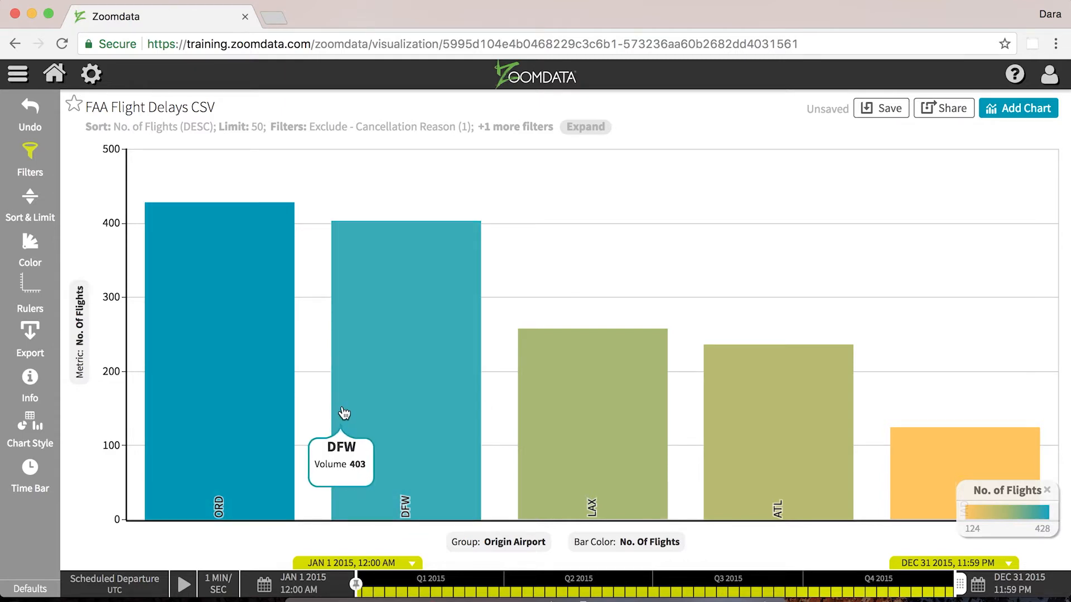
mouse_move(1002, 469)
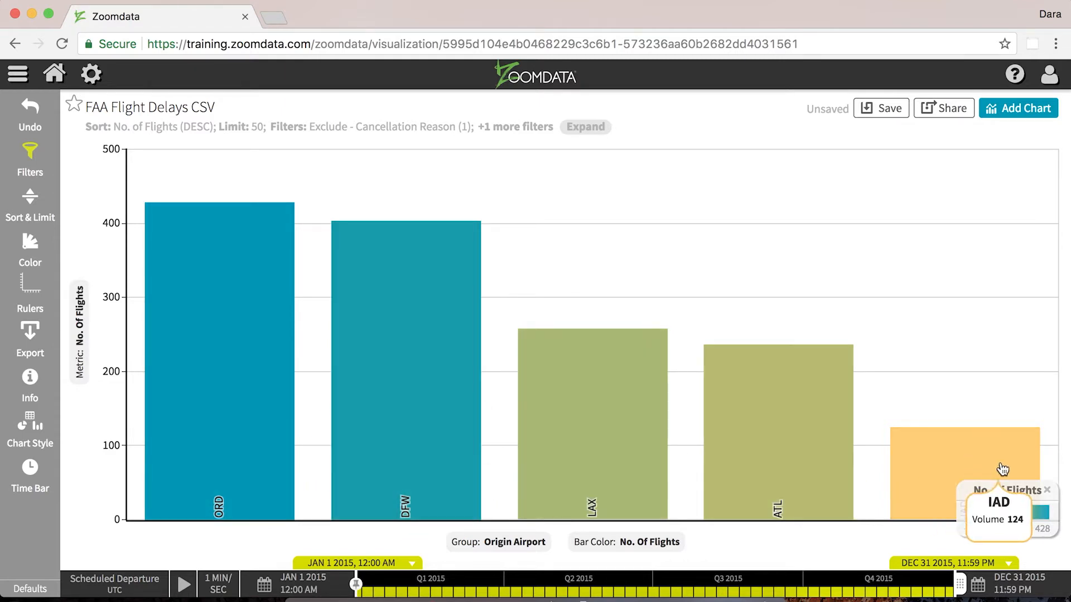
drag(999, 490, 971, 309)
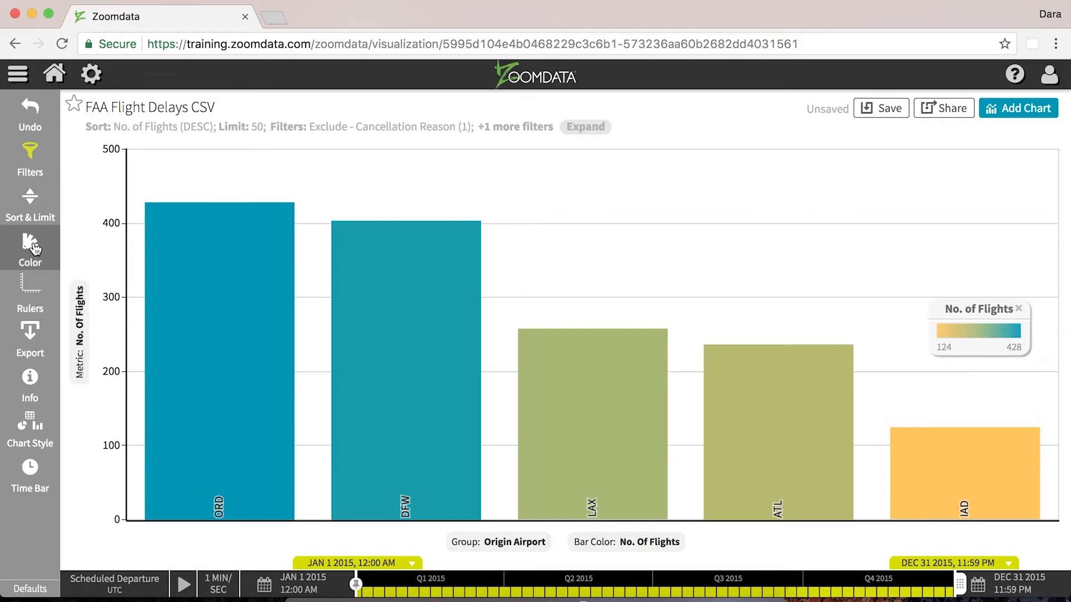
Change the chart style from bars to Line Trend: Attribute Values
click(30, 429)
click(110, 267)
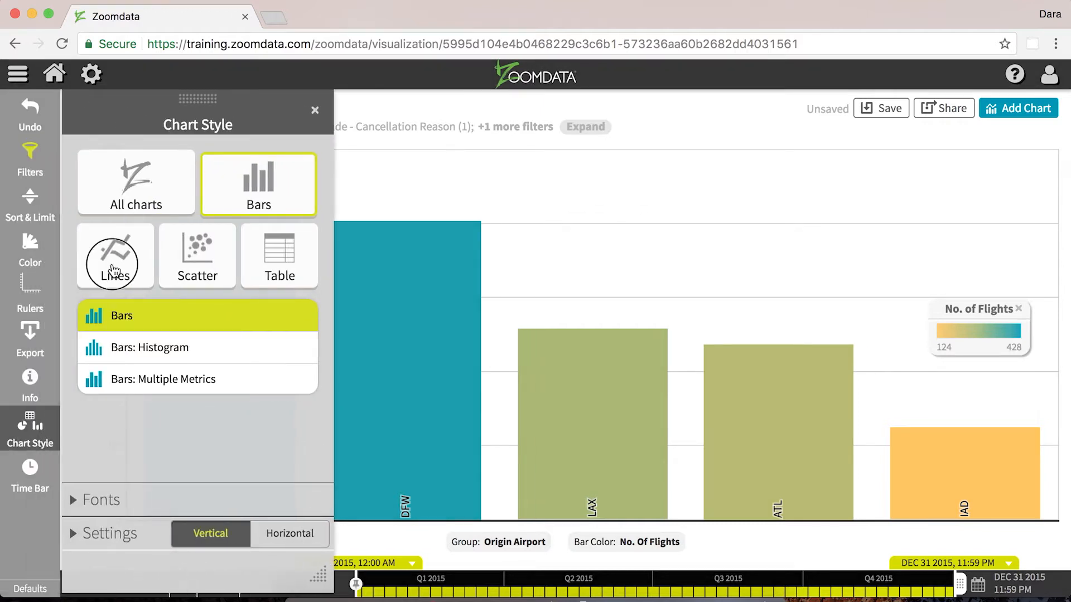
click(121, 351)
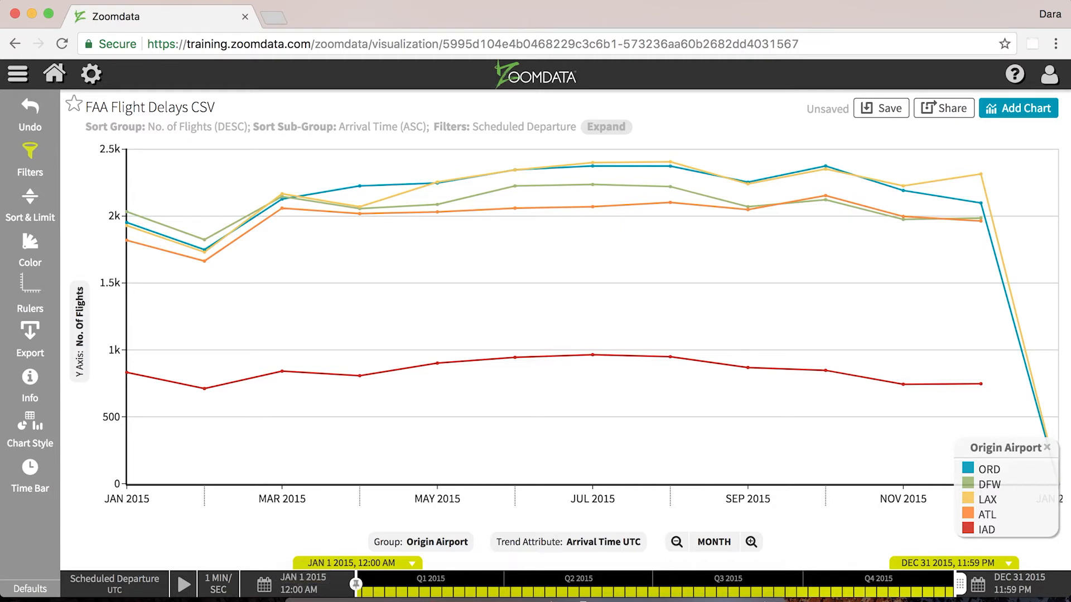
Check the time bar's time attribute and set the line chart's trend attribute to Scheduled Departure
click(89, 592)
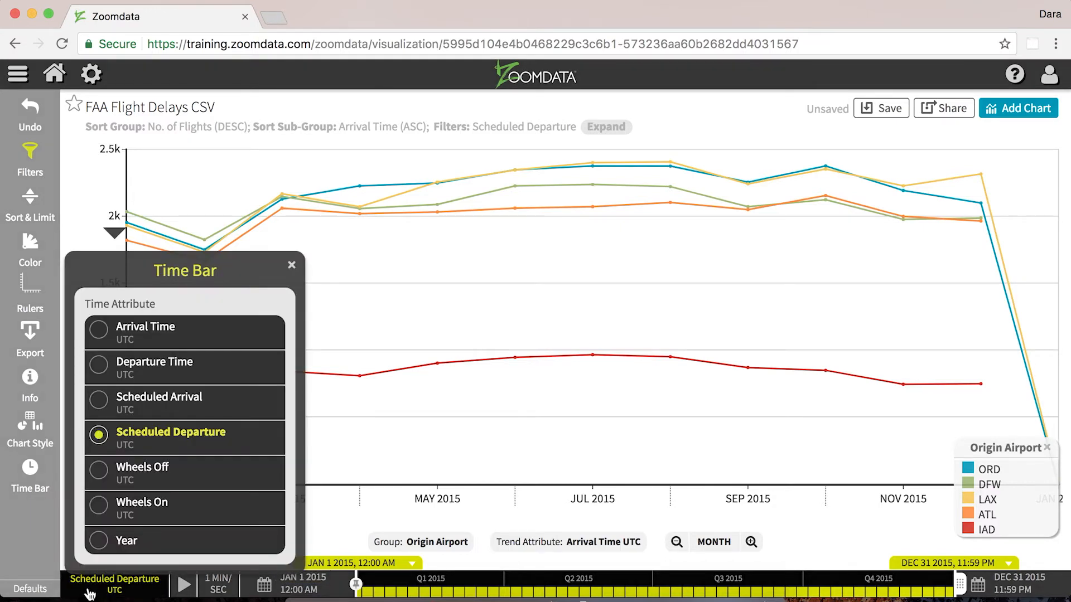
click(539, 549)
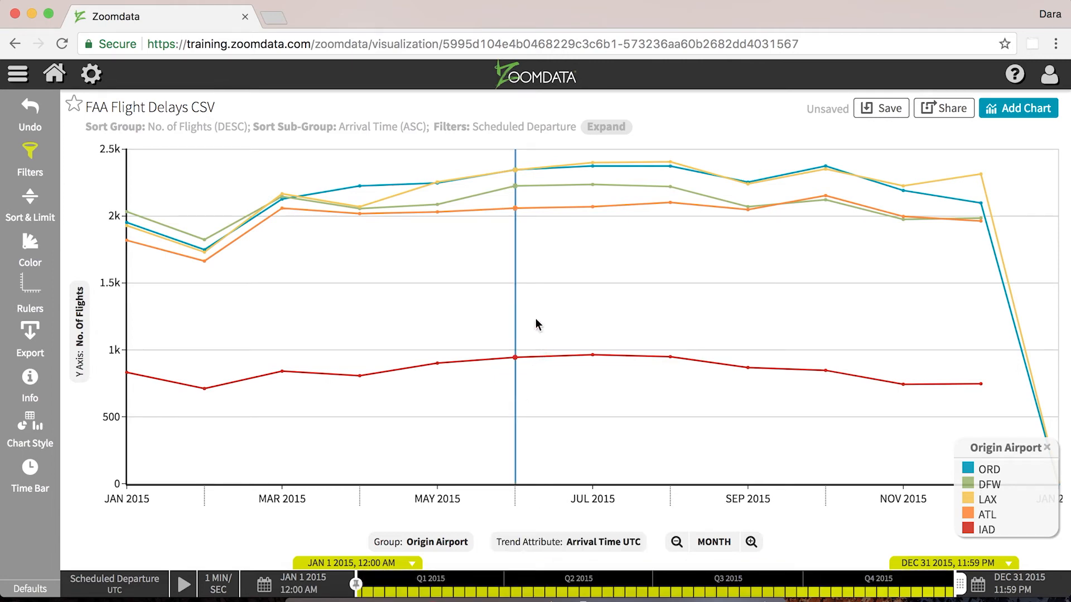
click(547, 554)
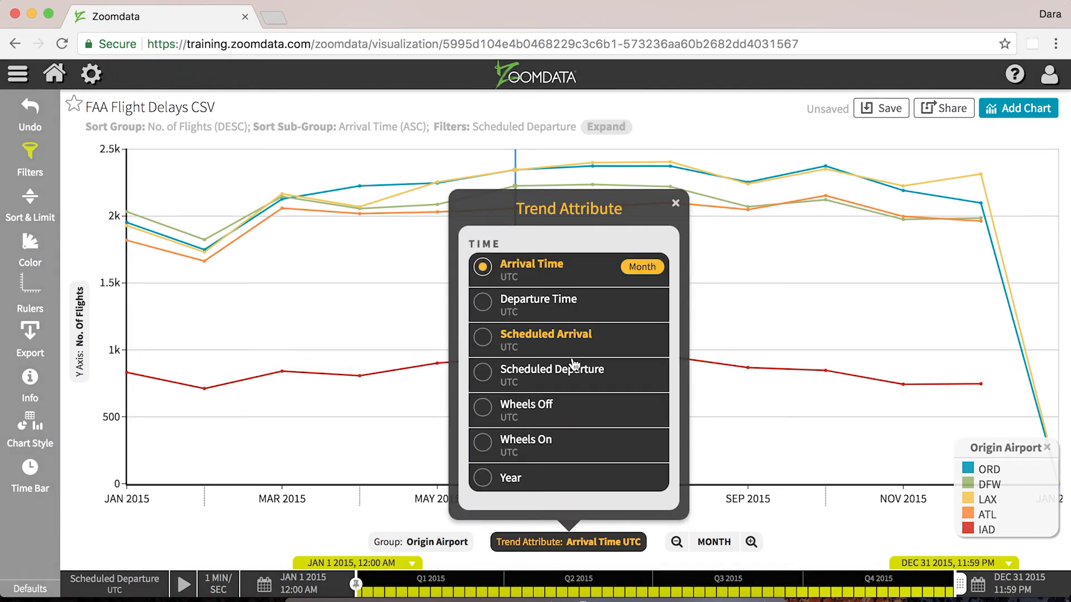
click(569, 377)
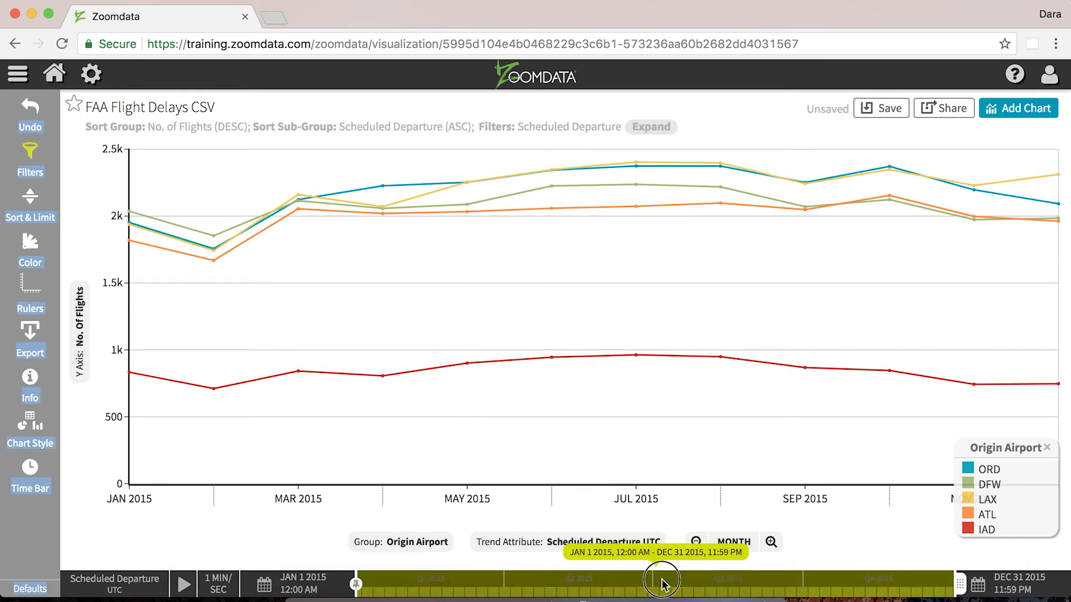
Set the trend attribute to Arrival Time and move the Origin Airport legend away from the end of the trend lines
click(571, 543)
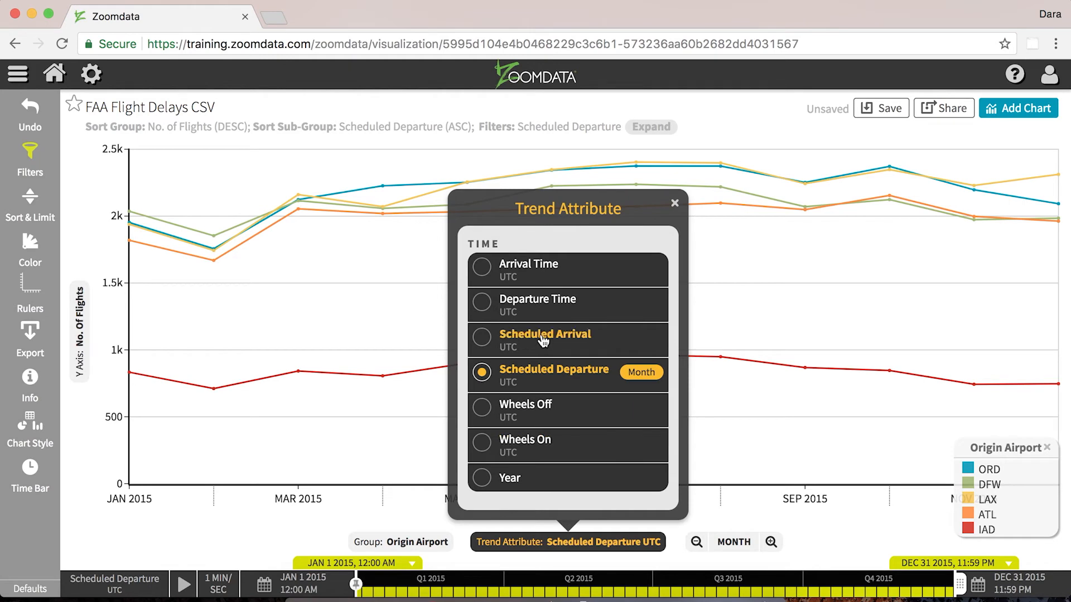
drag(542, 330, 514, 266)
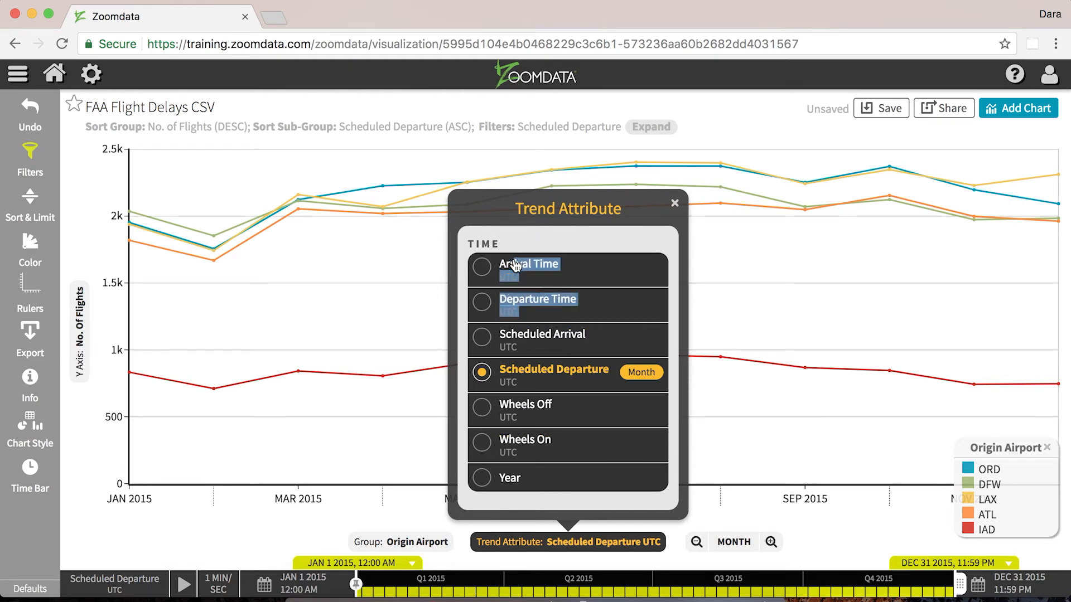
click(514, 265)
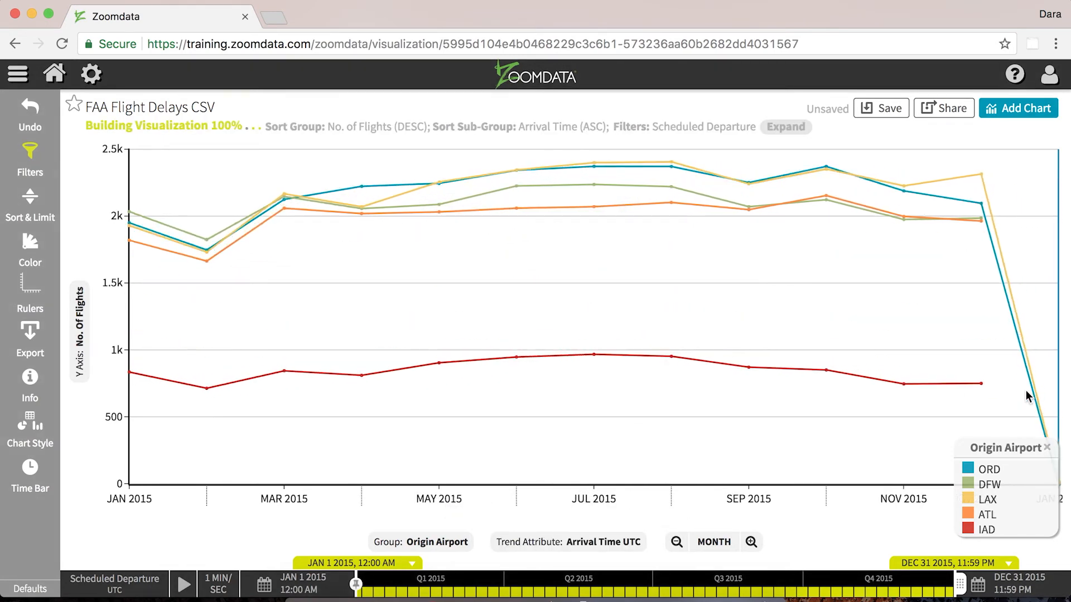
drag(954, 427, 828, 399)
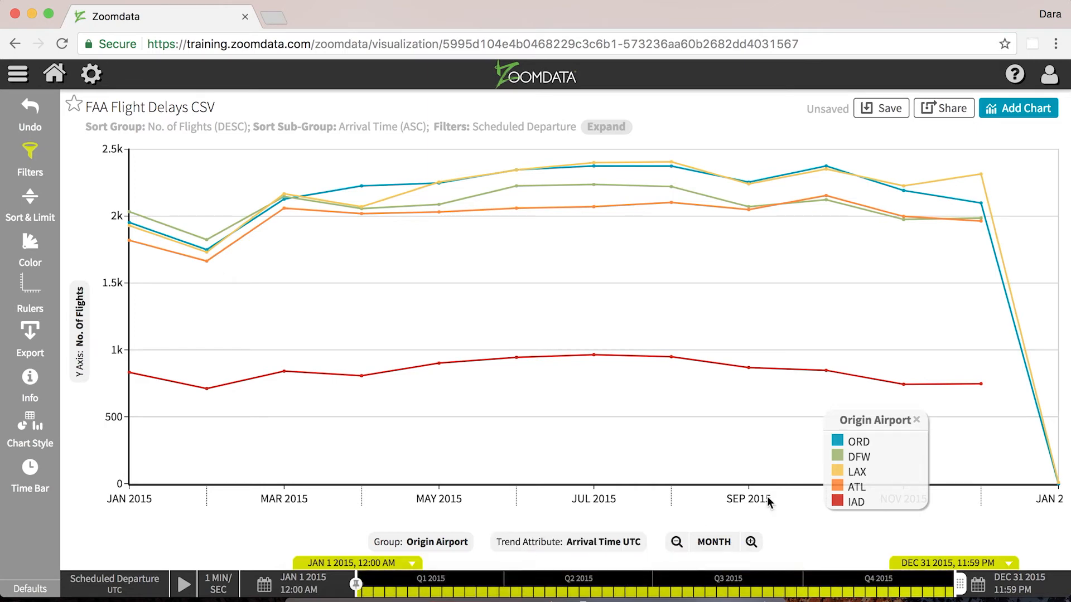
mouse_move(1059, 484)
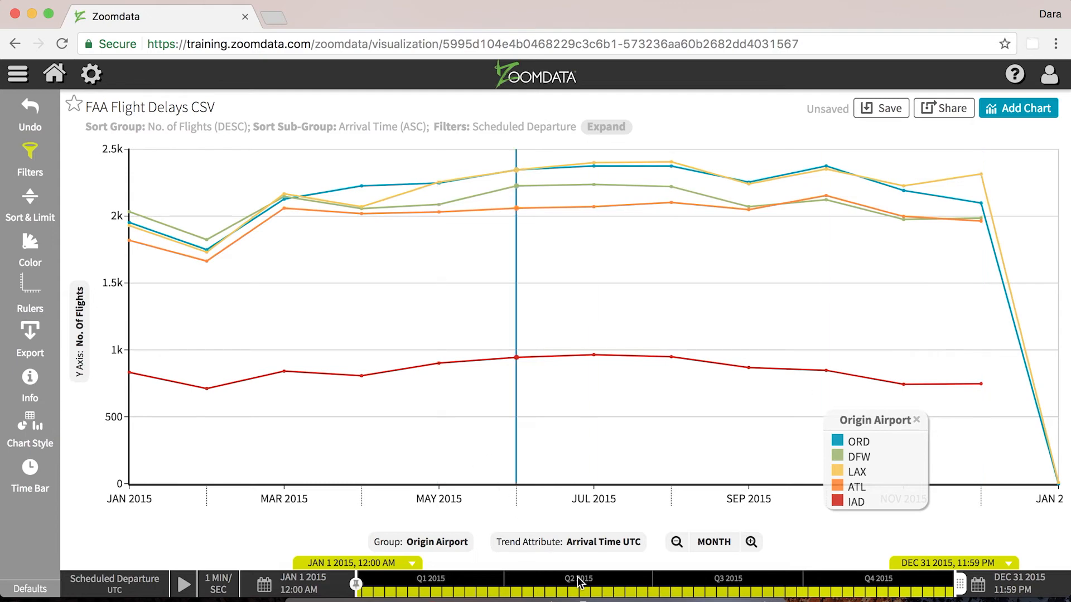
Try Departure Time as the trend attribute, and return the line chart to Scheduled Departure
click(568, 541)
click(546, 318)
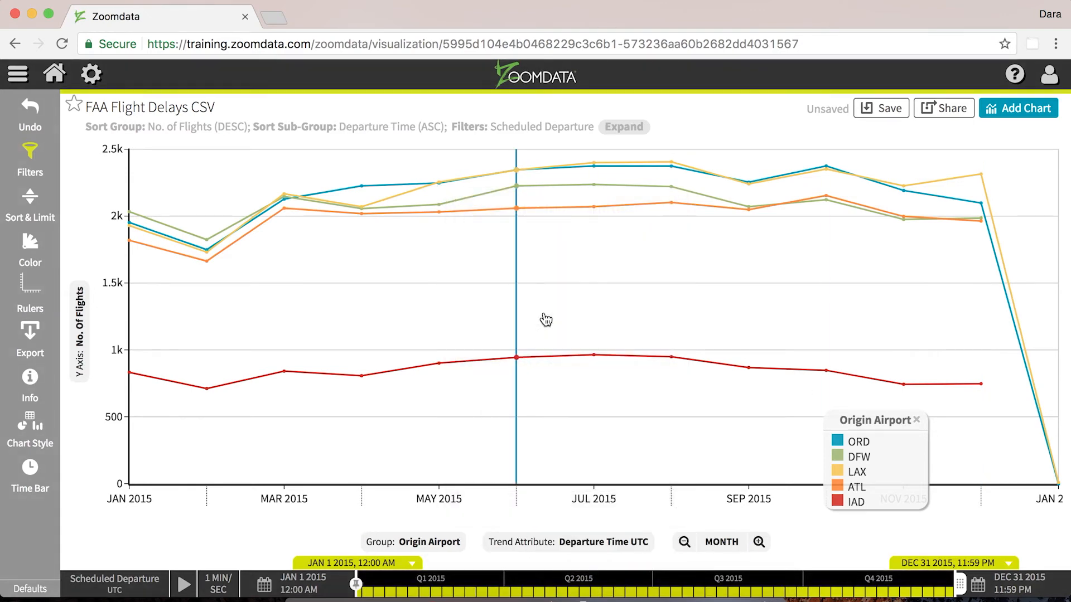
click(597, 548)
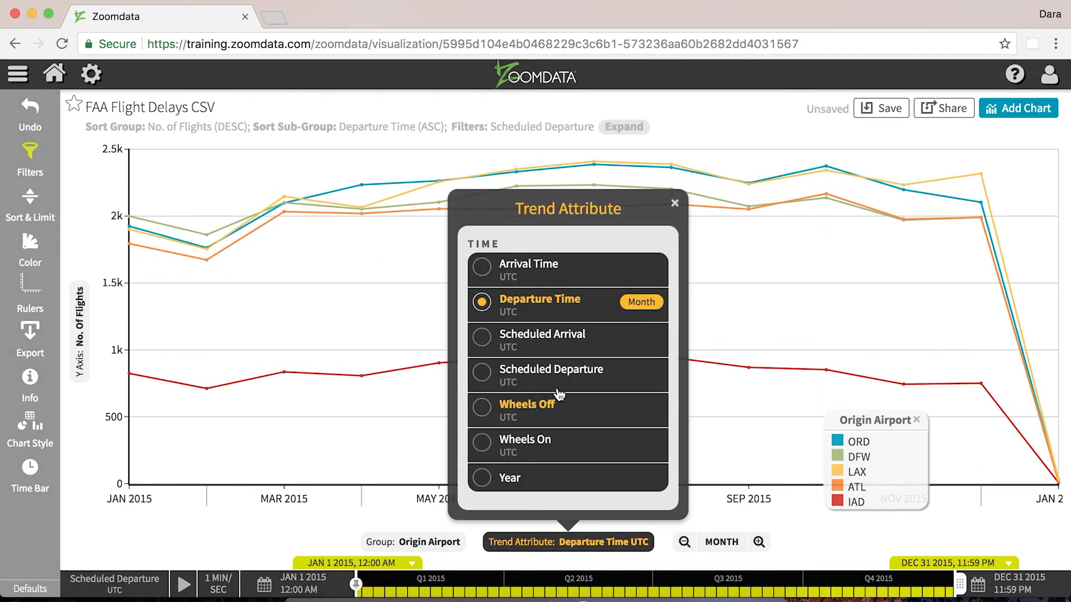
click(552, 438)
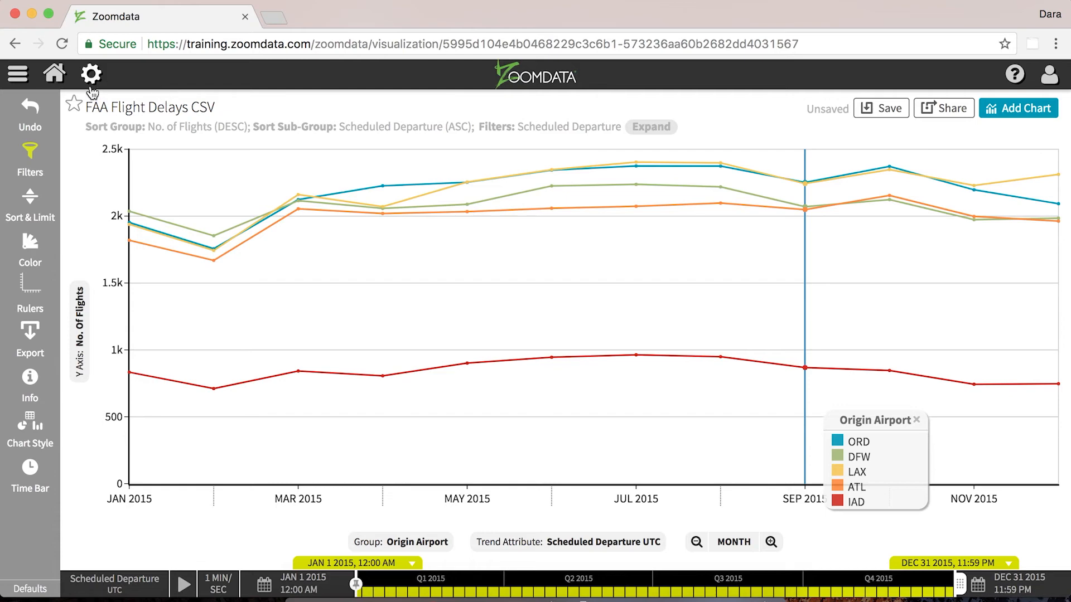
Leave the unsaved chart for the data sources page and open the FAA Flight Delays CSV source for editing
mouse_move(90, 88)
click(65, 103)
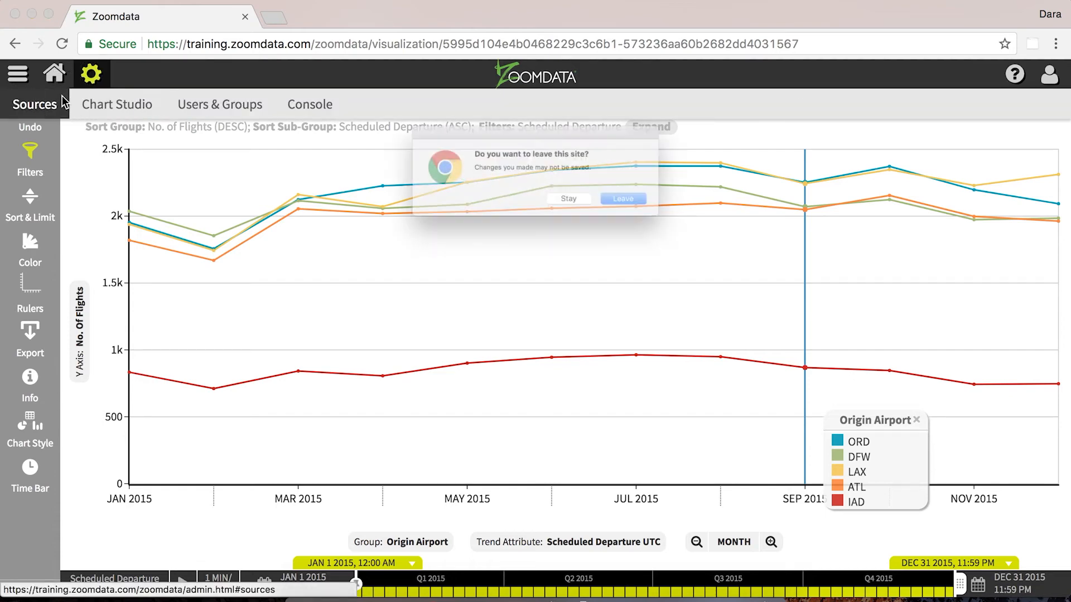
click(647, 211)
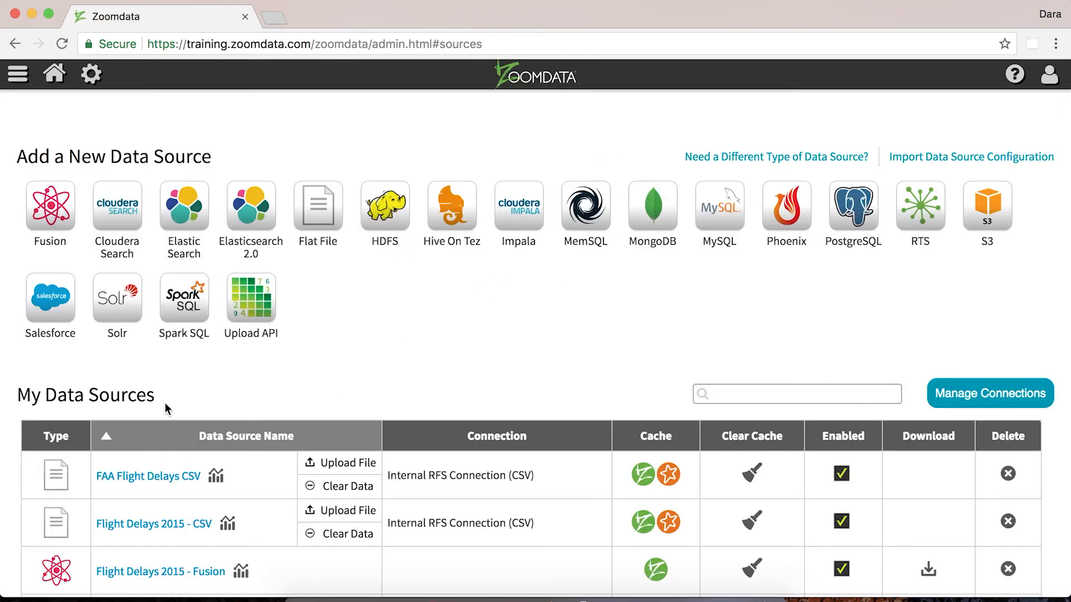
click(142, 477)
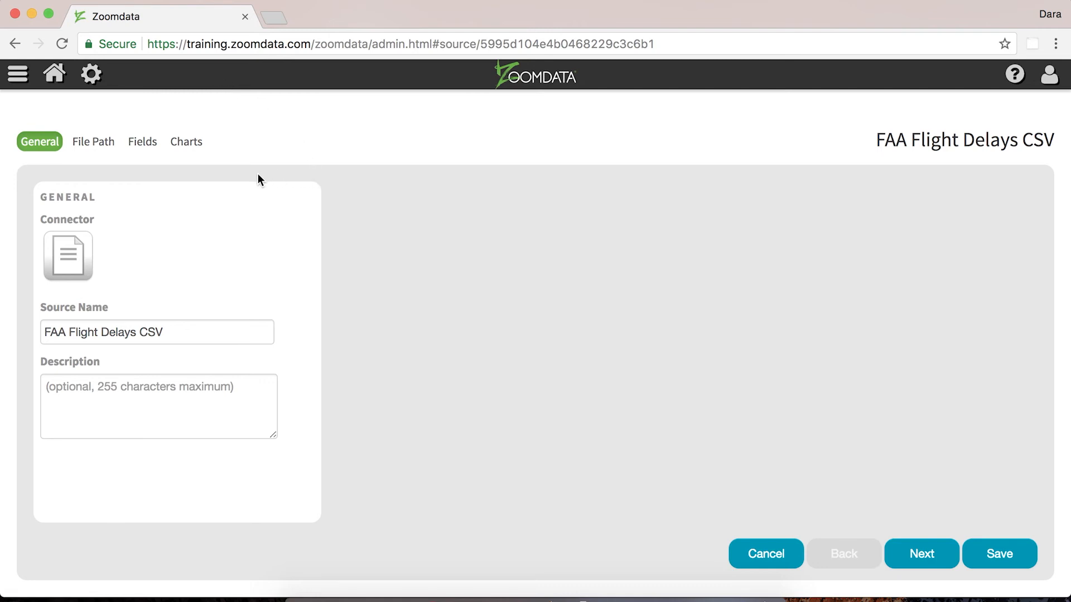
In the source's chart settings, set the Bars chart's default group to Origin Airport
click(152, 144)
click(102, 145)
click(190, 149)
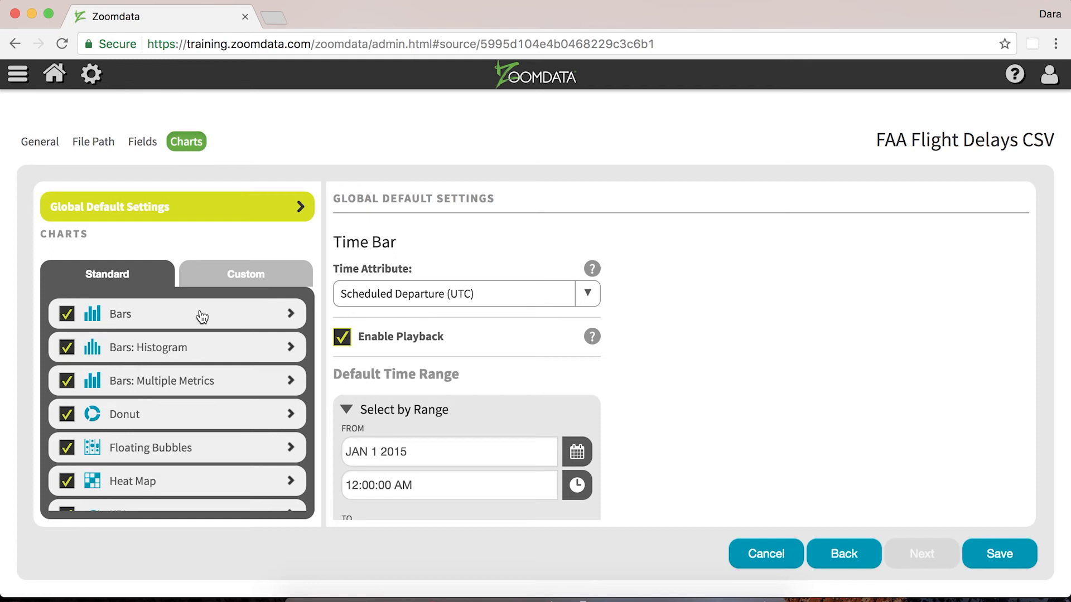
click(202, 317)
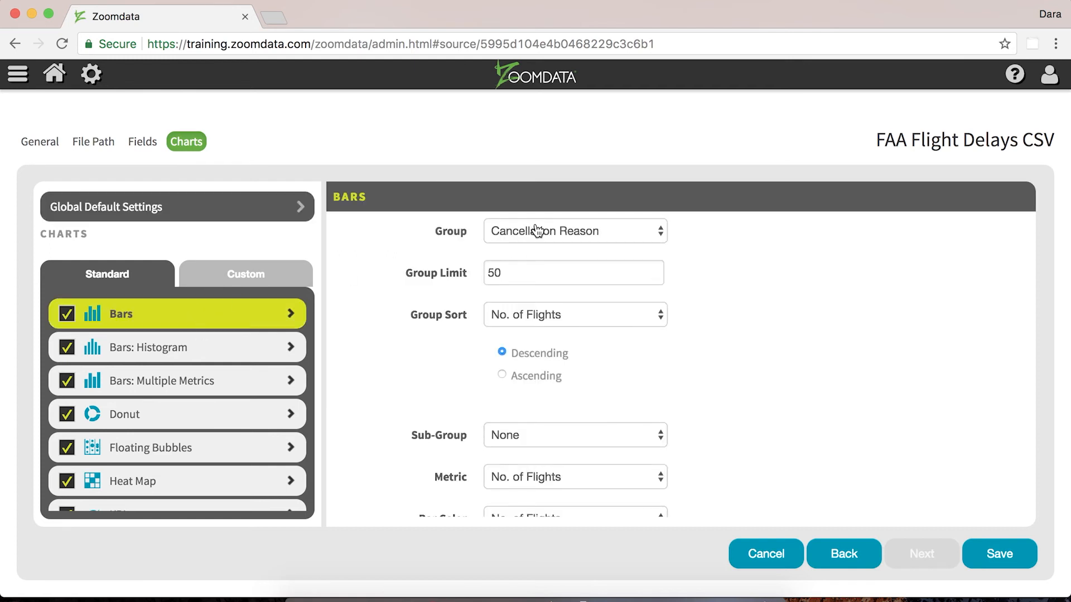
click(536, 231)
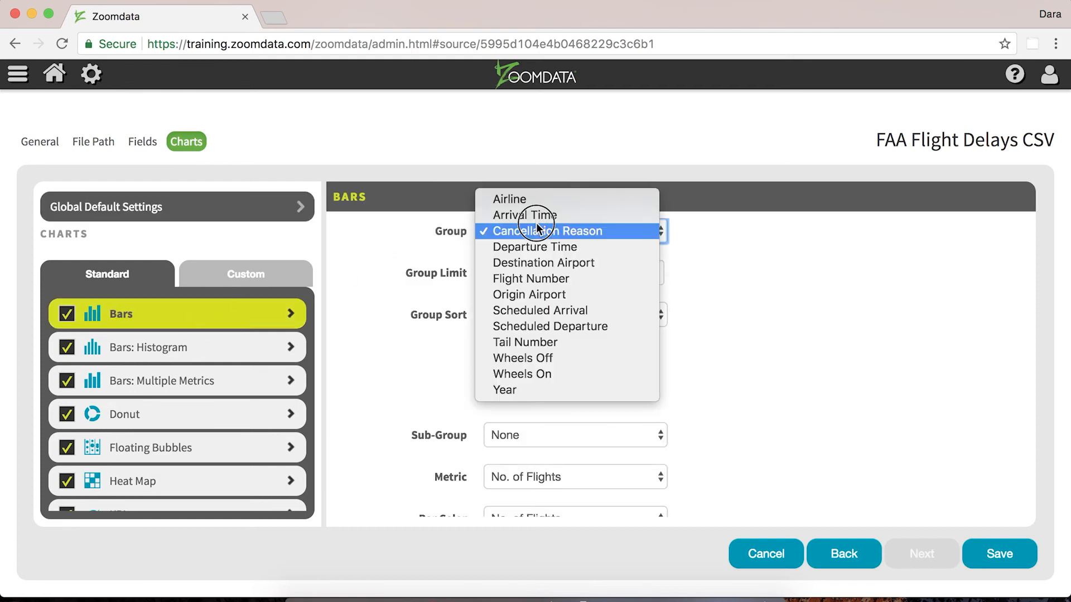
click(566, 303)
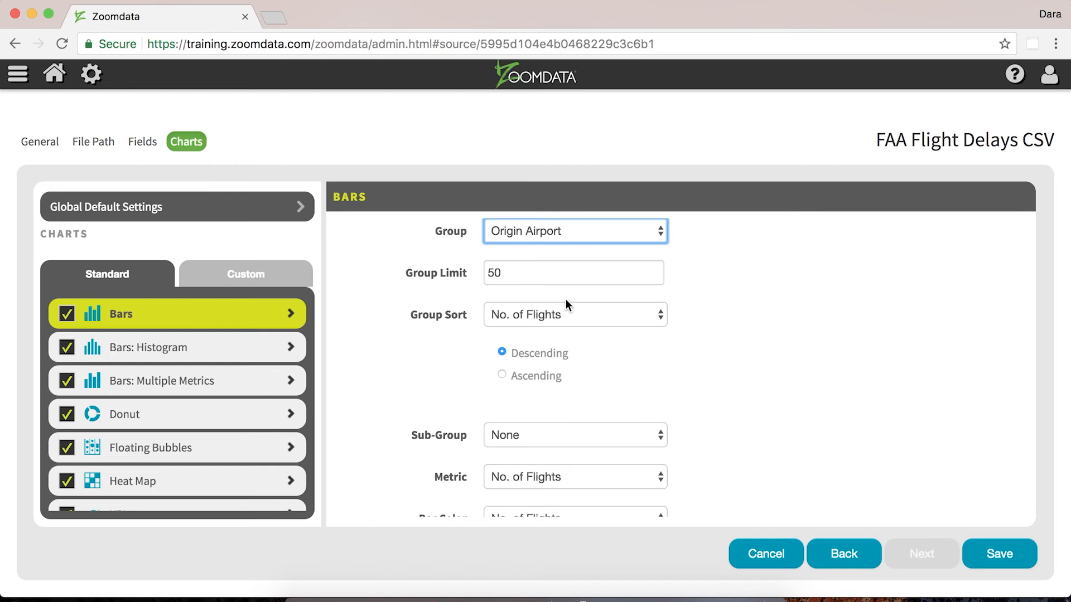
Set the default trend attribute of the Line Trend: Attribute Values chart to Scheduled Departure
scroll(244, 400, down, 3)
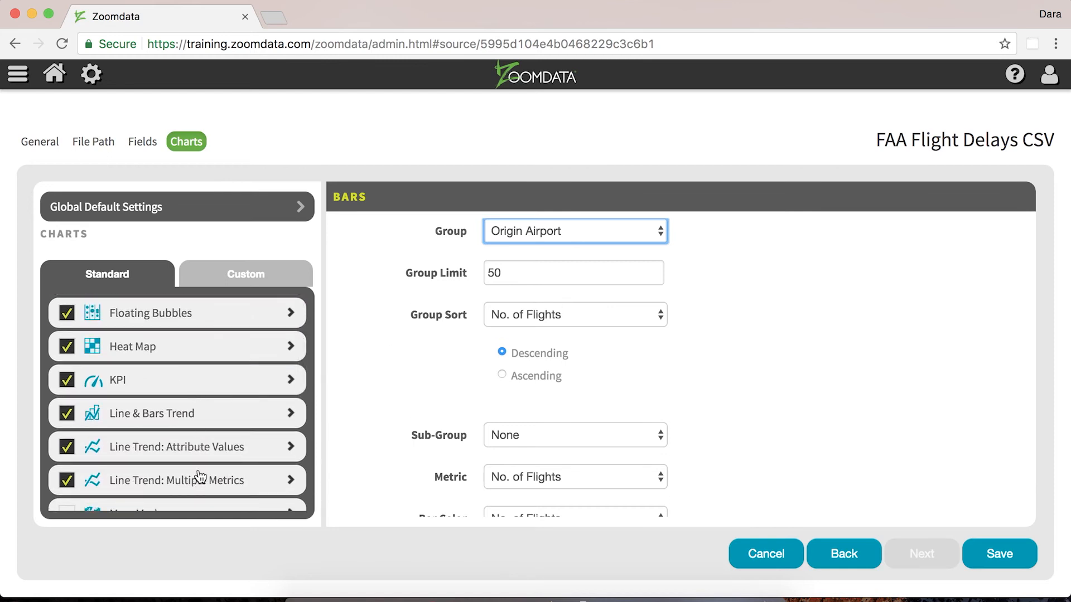
click(210, 449)
scroll(530, 462, down, 3)
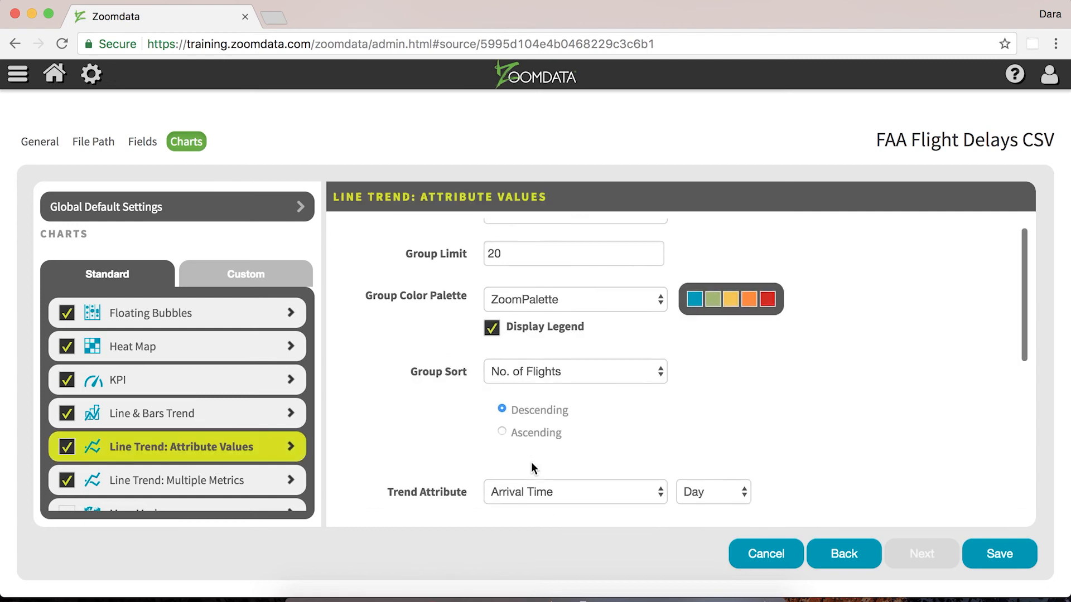
click(545, 424)
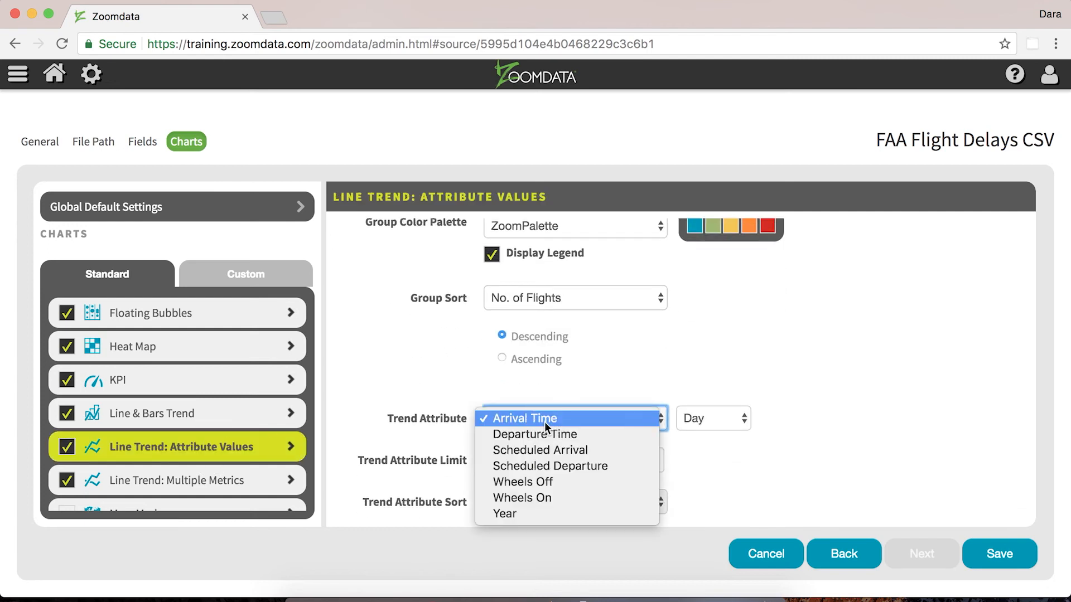
click(544, 465)
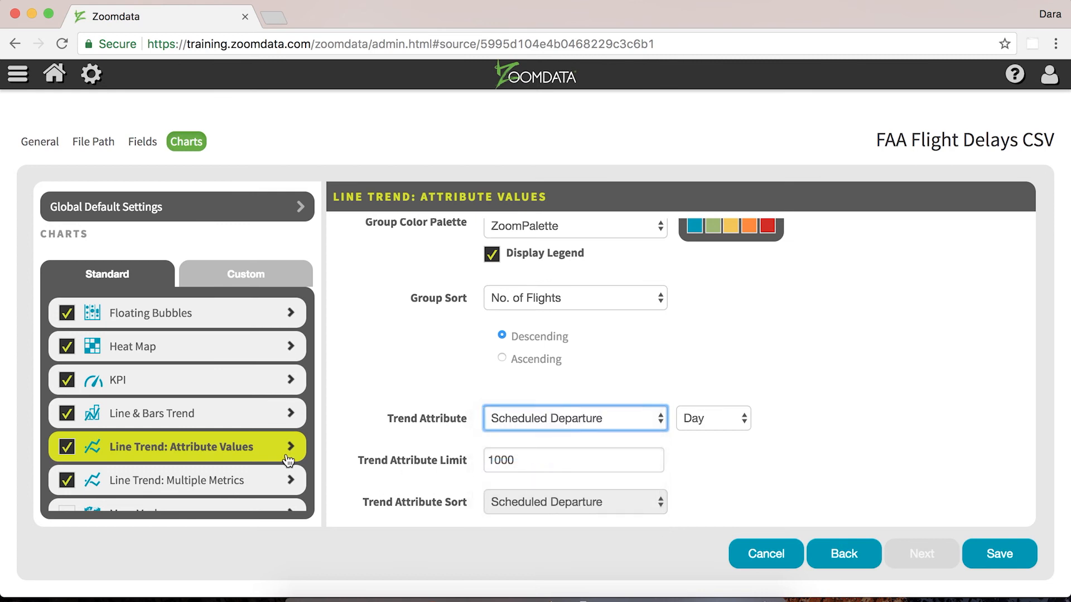
Set the default trend attribute of the Line Trend: Multiple Metrics chart to Scheduled Departure
click(242, 480)
scroll(567, 449, down, 15)
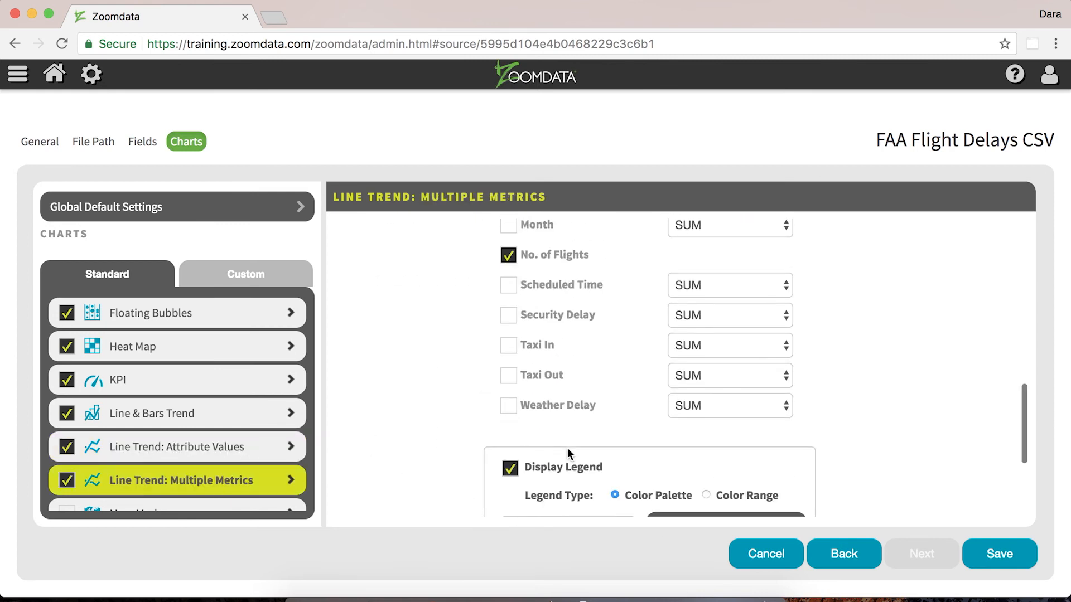
scroll(567, 447, up, 15)
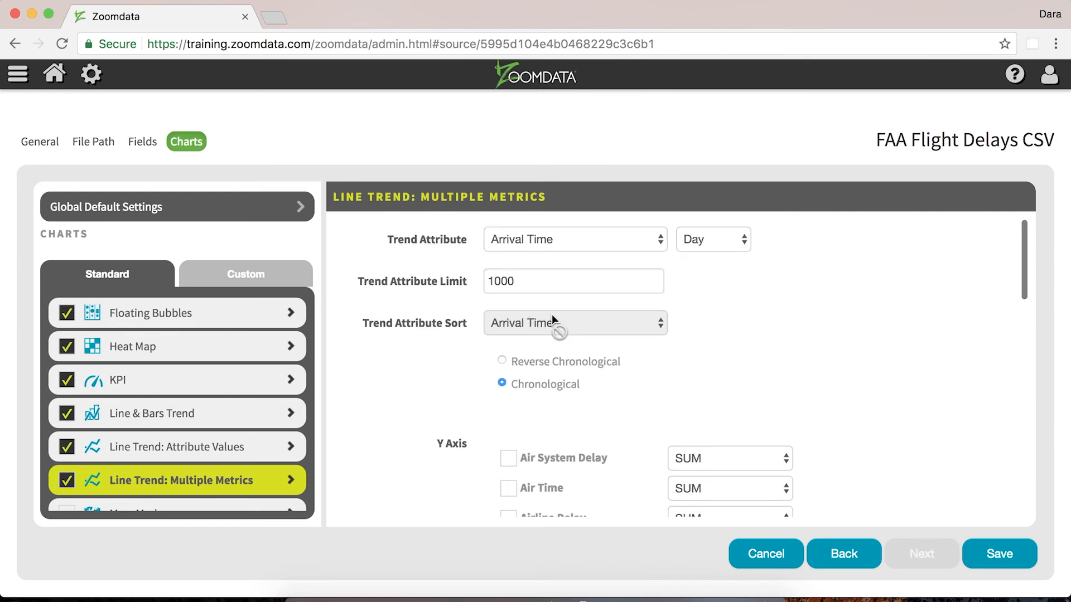
click(551, 239)
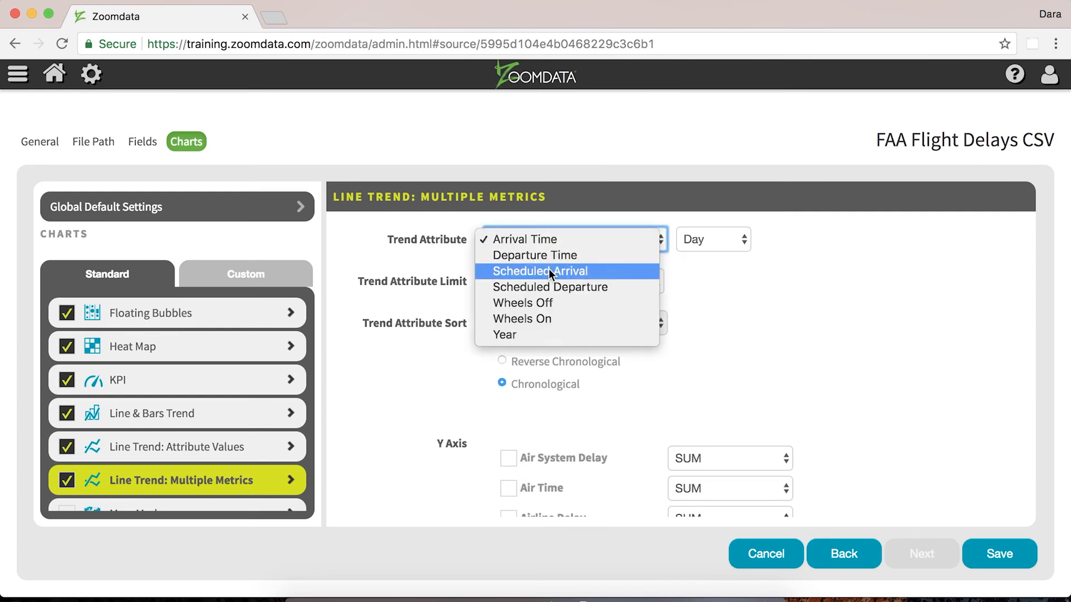
click(550, 287)
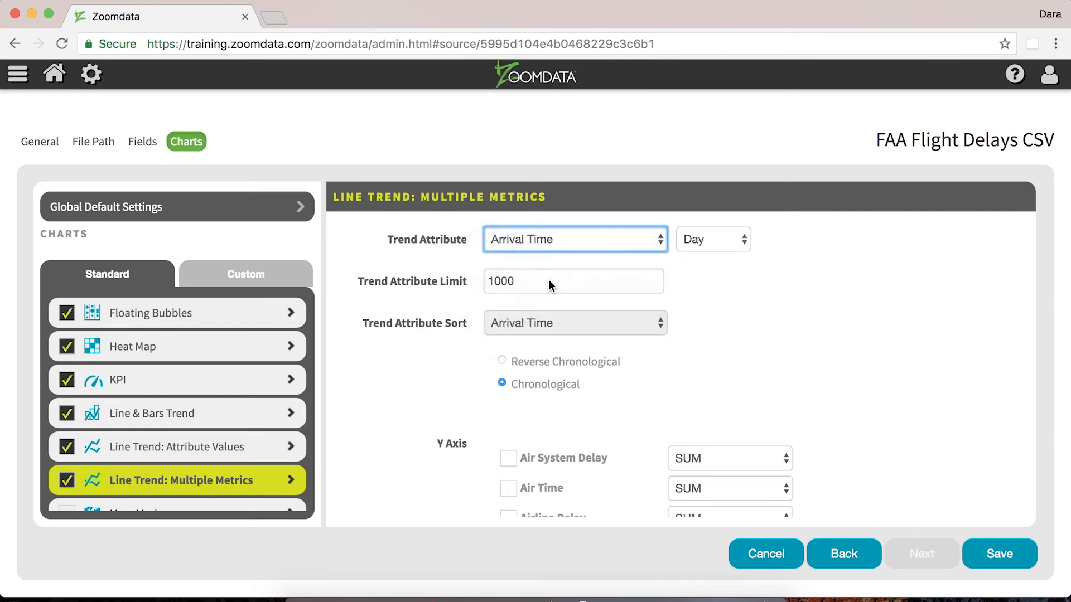
Set the default trend attribute of the Line & Bars Trend chart to Scheduled Departure
click(206, 422)
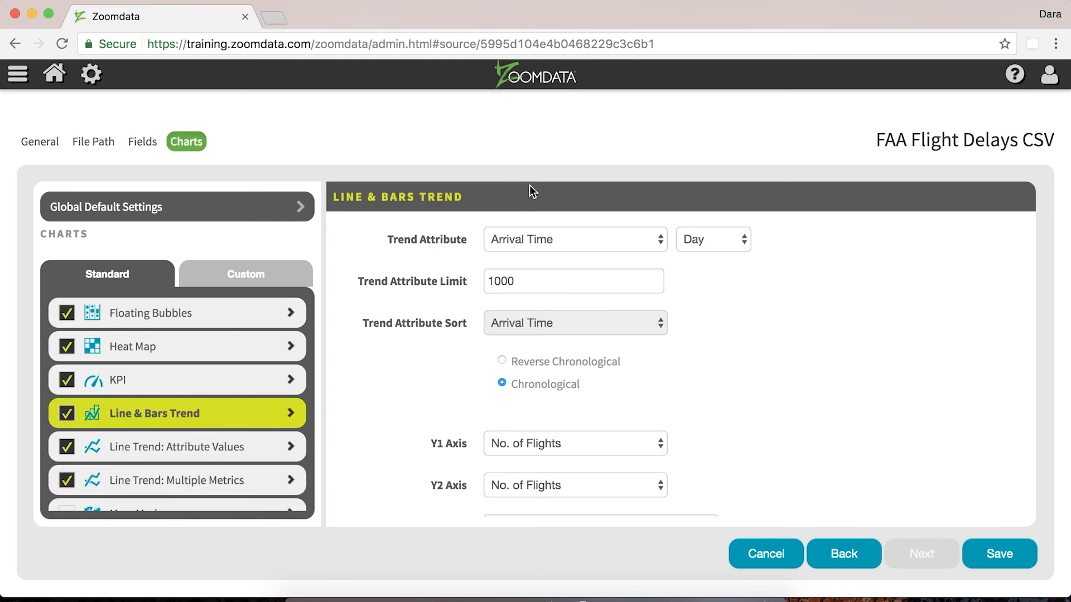
click(524, 239)
click(530, 288)
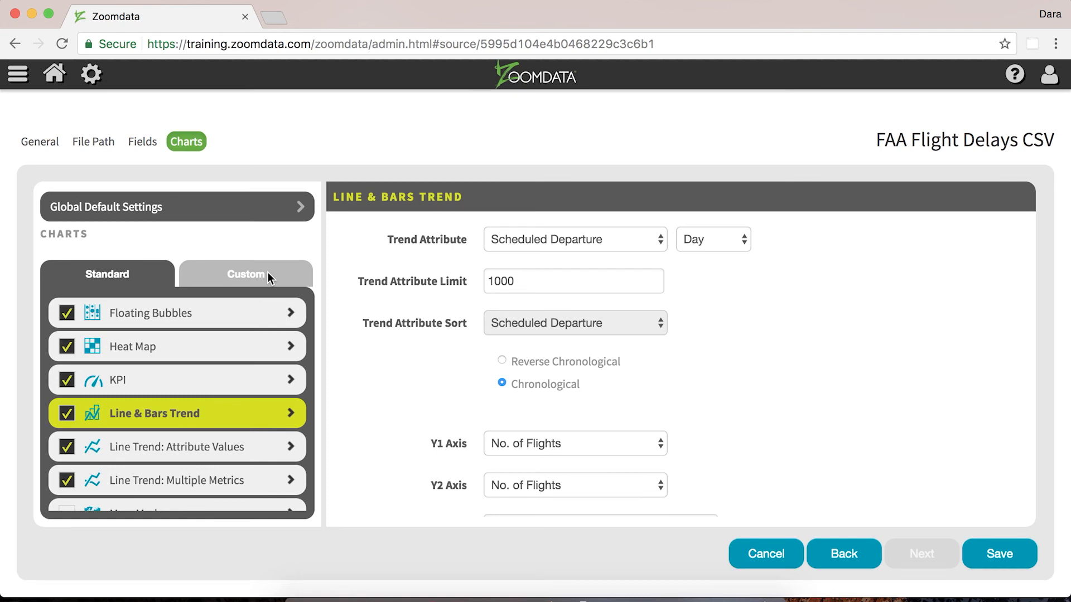
Save the data source and open a new bar chart from FAA Flight Delays CSV
scroll(119, 411, down, 10)
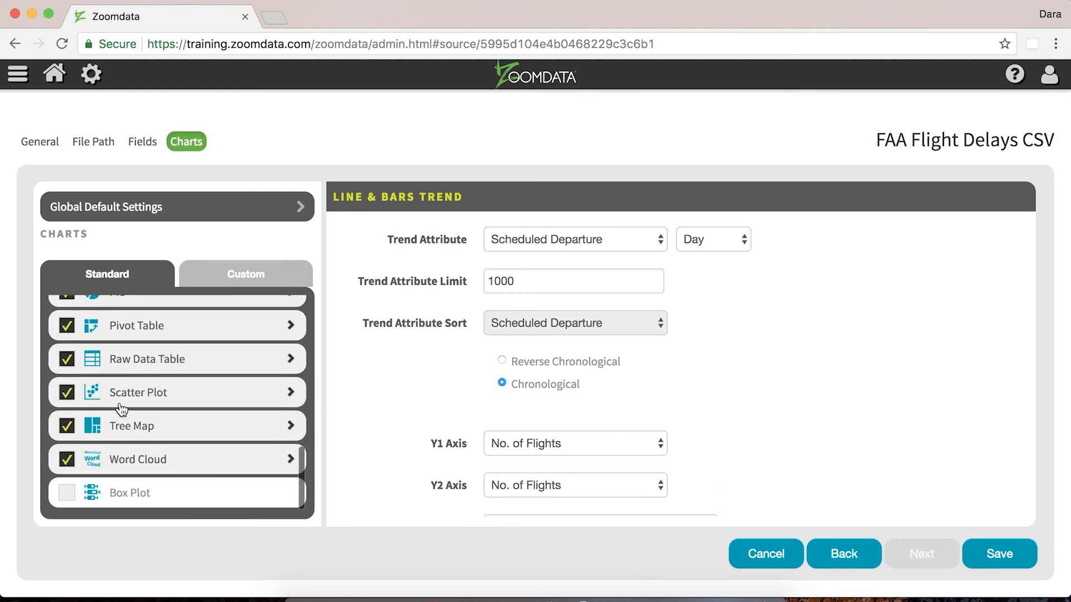
click(996, 562)
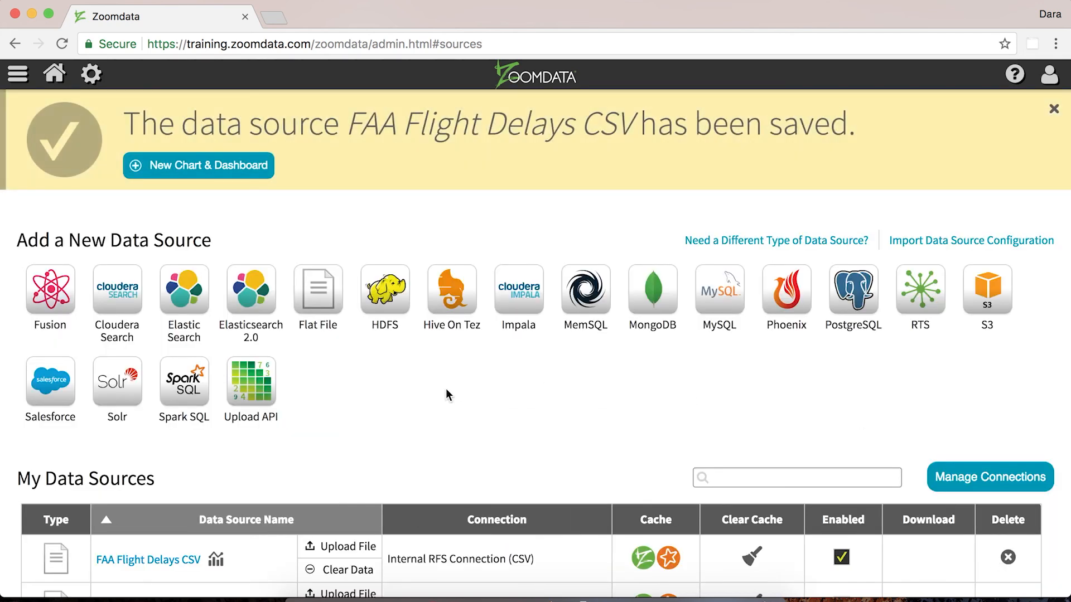
click(201, 176)
click(314, 203)
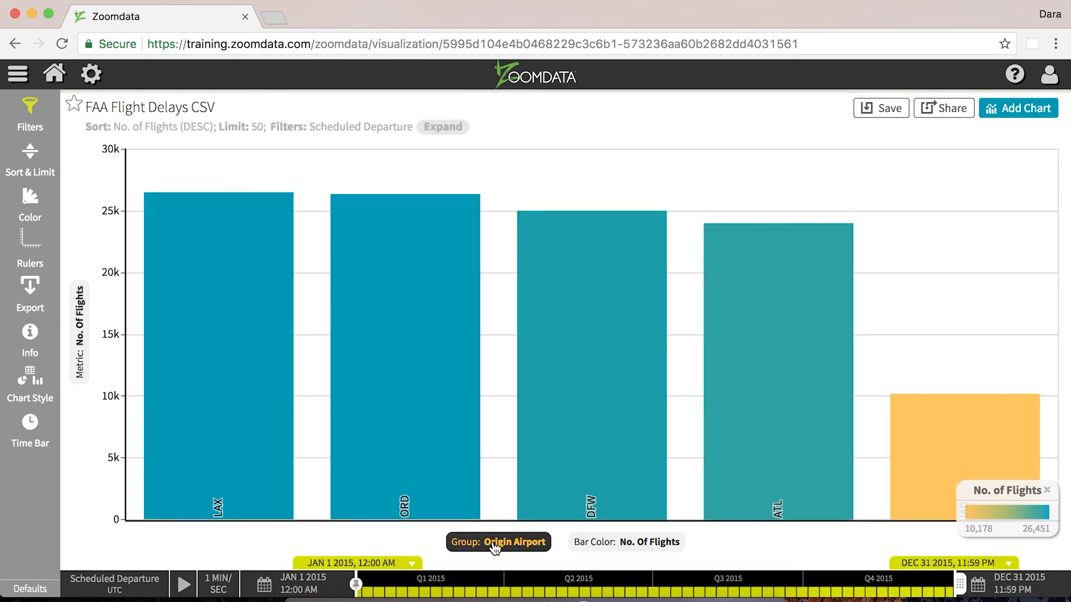
Check the LAX bar's flight volume and move the No. of Flights legend clear of the IAD bar
mouse_move(239, 272)
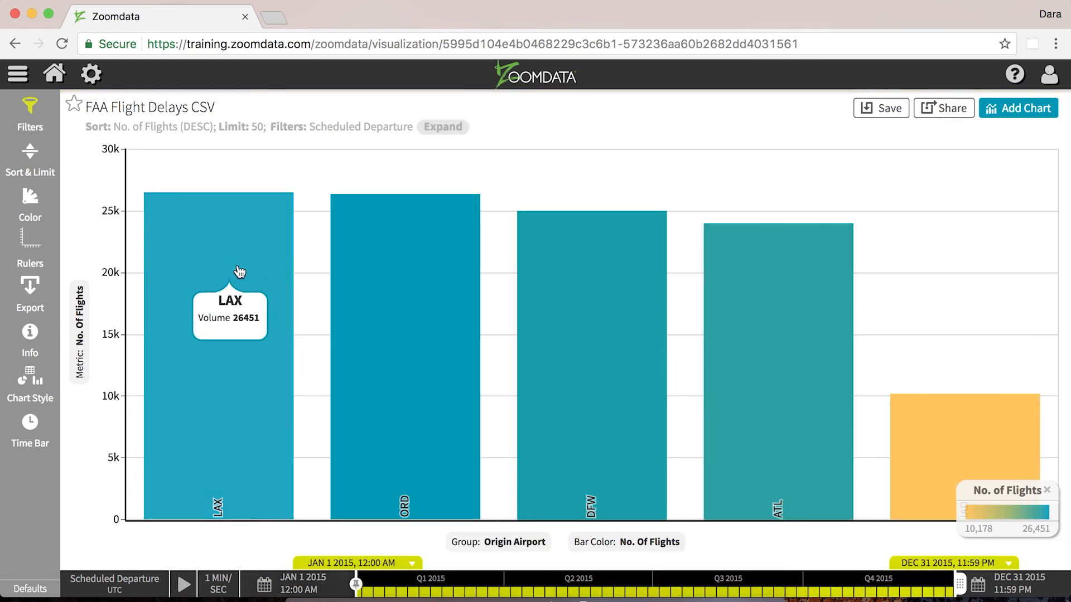
drag(1004, 485, 981, 304)
mouse_move(858, 361)
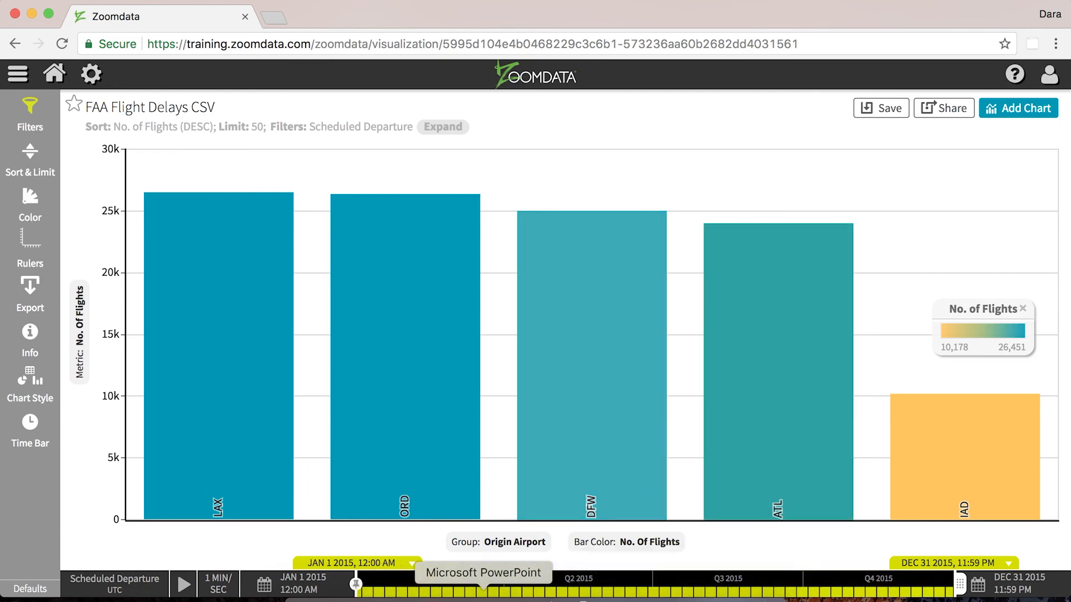
Switch to the Admin Training 2017 FINAL presentation in PowerPoint and play the slide show from the current slide
click(483, 598)
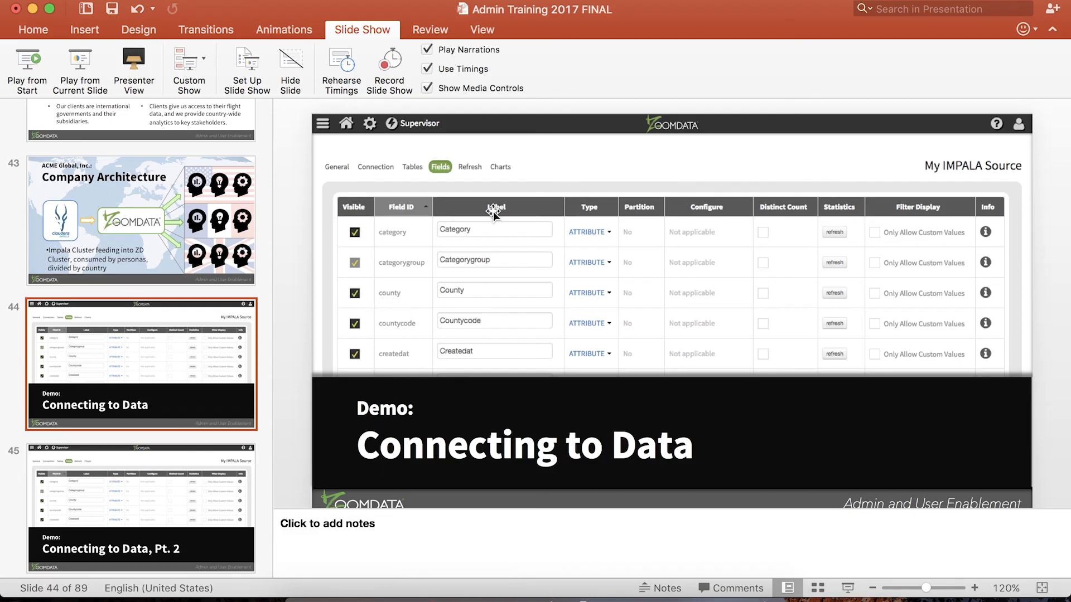
click(72, 64)
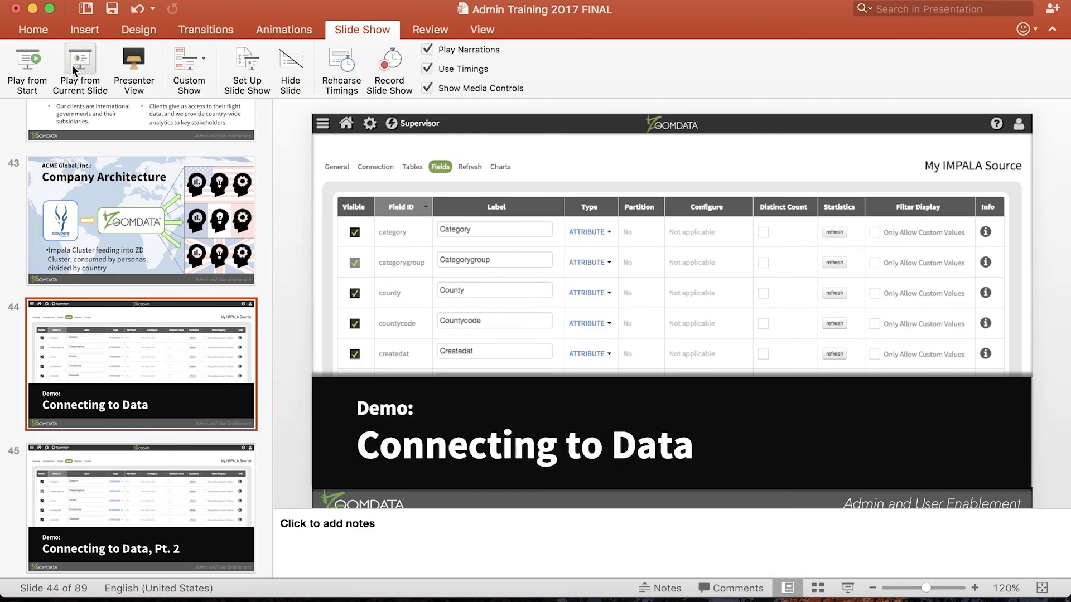